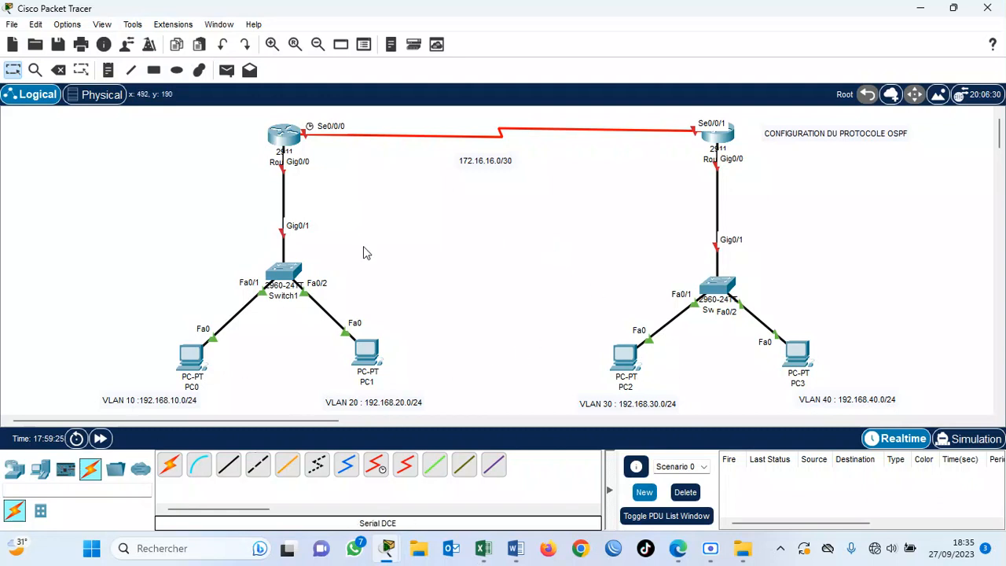
Add the text notes BRAZZAVILLE near the left-hand router and POINTE-NOIRE near the right-hand router
left_click(108, 70)
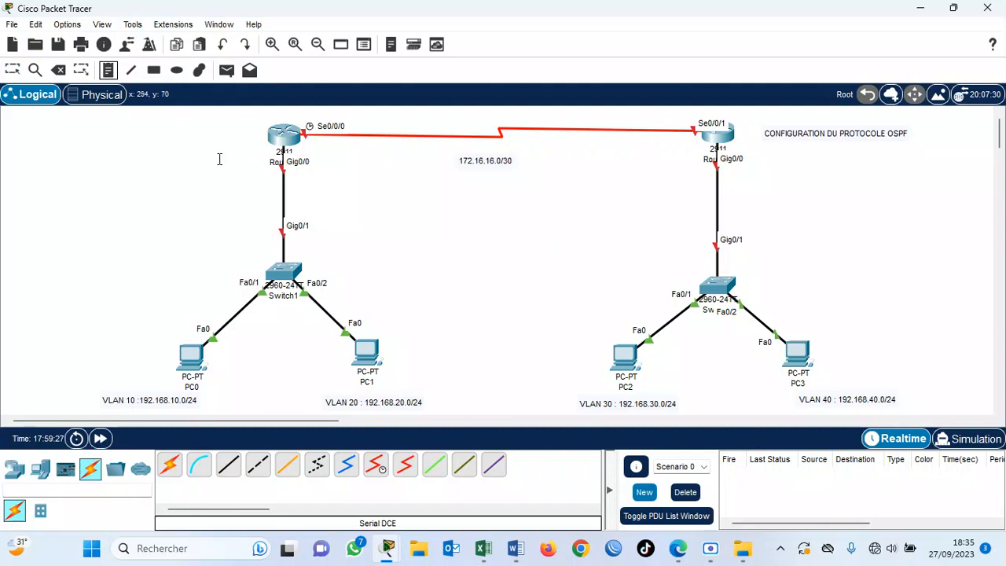
left_click(150, 130)
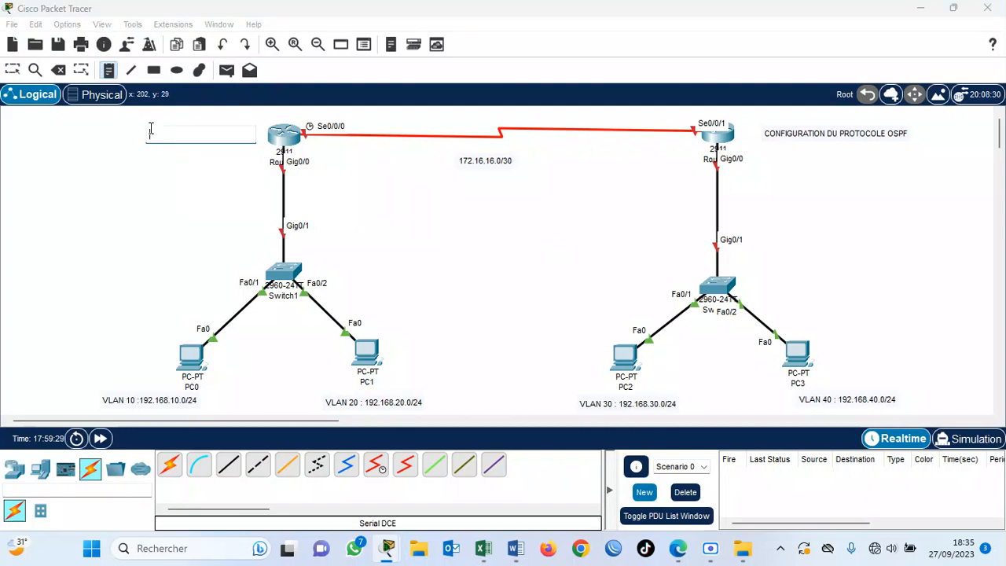
type("BRAZZAVILLE")
left_click(766, 166)
type("POIN")
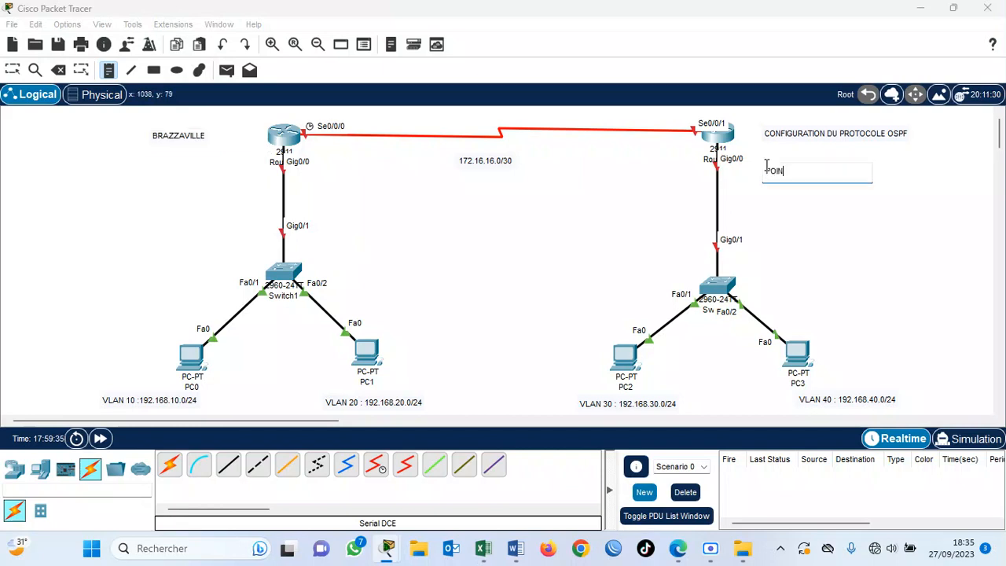
type("TE-NOIRE")
key("Escape")
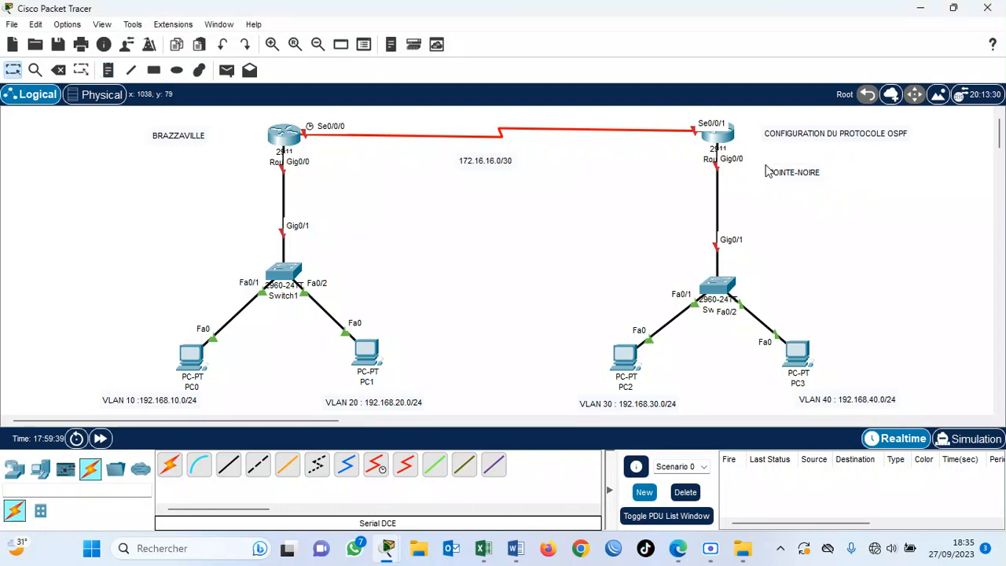
Reposition the BRAZZAVILLE and POINTE-NOIRE notes beside their routers and shift the OSPF title farther up and to the right
left_click_drag(186, 142, 224, 167)
left_click_drag(807, 181, 812, 170)
left_click_drag(230, 167, 240, 176)
left_click(758, 238)
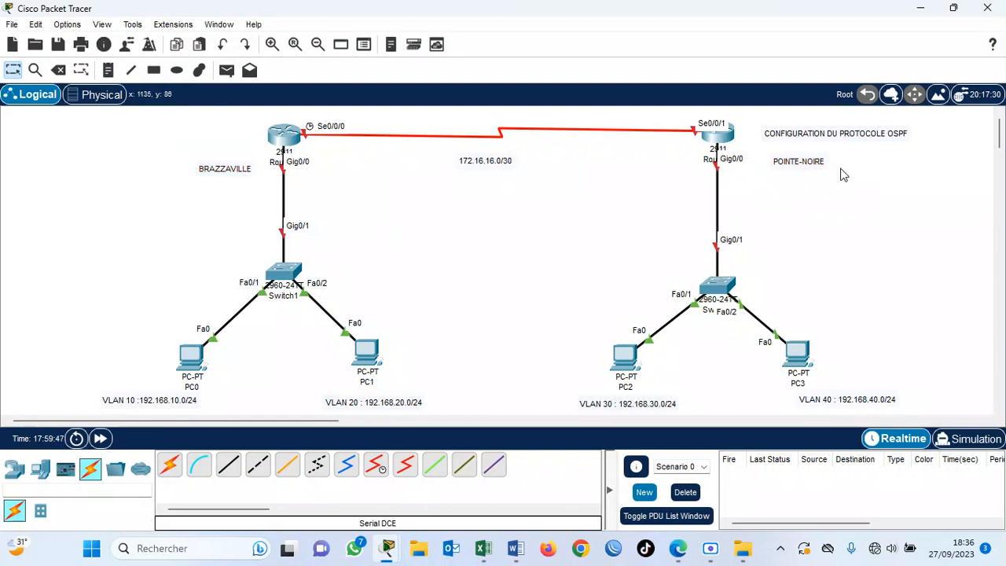
left_click_drag(827, 135, 888, 124)
left_click_drag(802, 171, 789, 168)
left_click(577, 206)
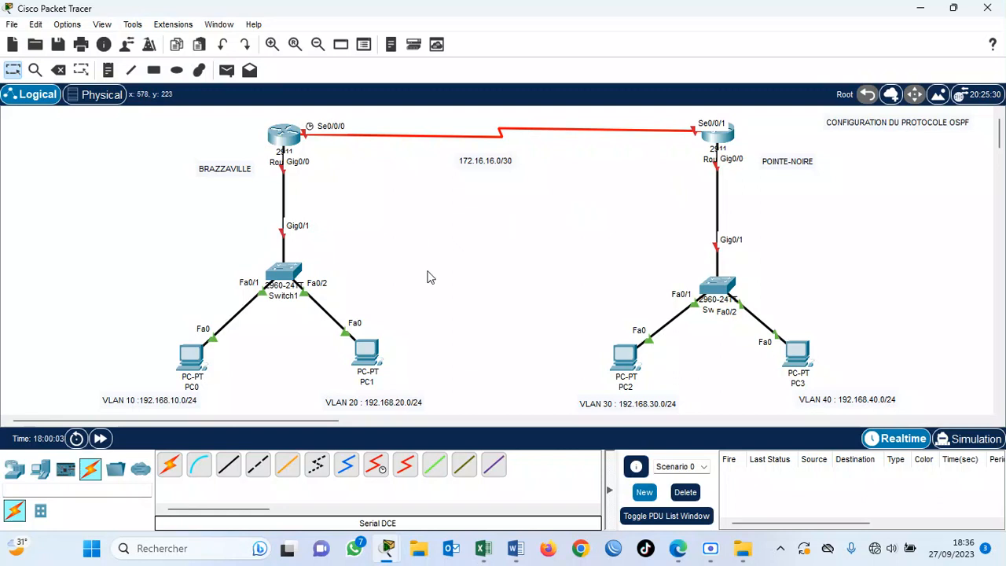
Open Switch1's command line full screen and enter global configuration mode with en and conf t
left_click(285, 272)
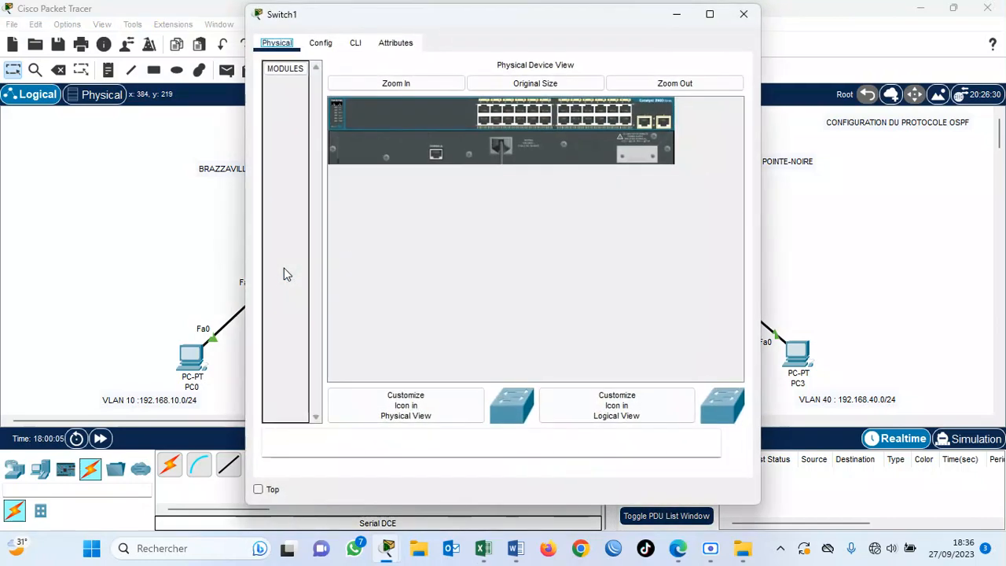
left_click(355, 46)
key("Return")
key("Return")
key("Return")
key("super+Up")
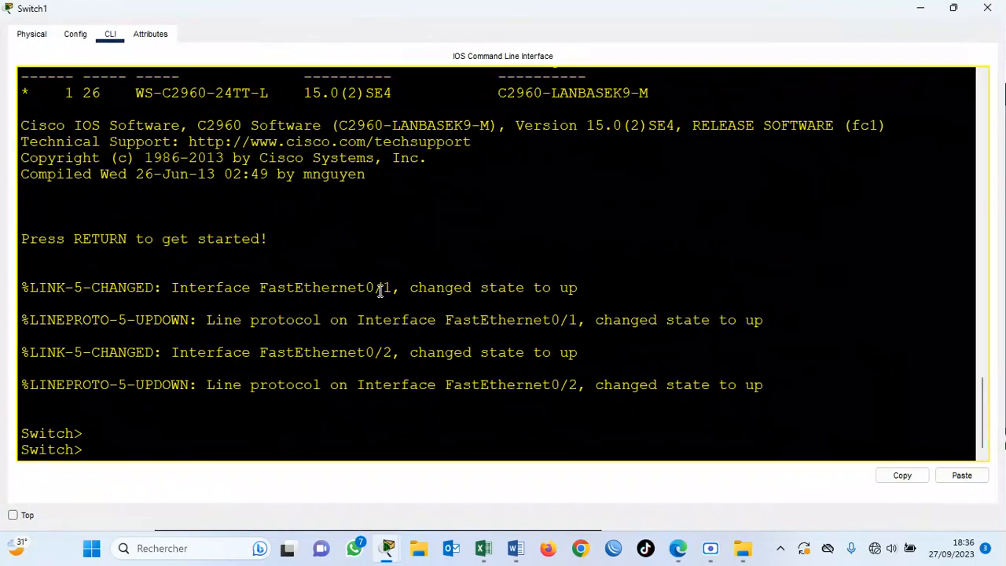
key("Return")
type("en")
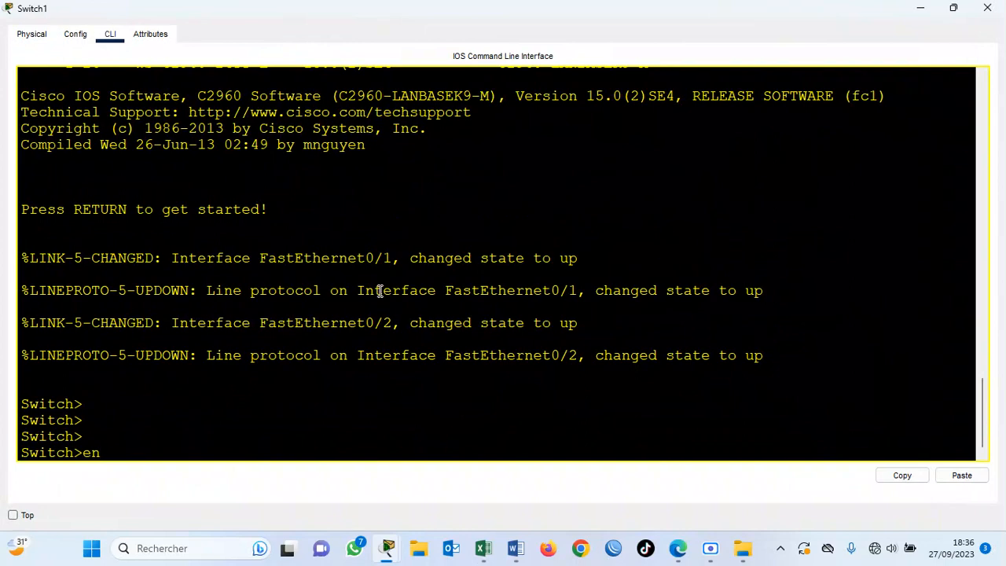
key("Return")
key("Return")
type("conf t")
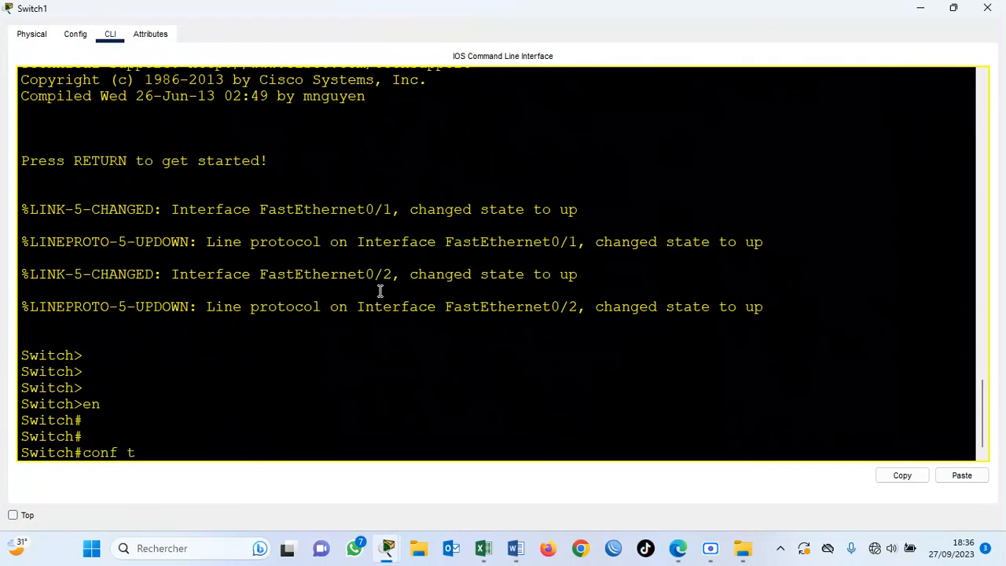
key("Return")
key("Return")
Disable DNS lookup on the switch with no ip domain-lookup
type("no ip domain-lo")
key("Tab")
key("Return")
key("Return")
key("Return")
key("Return")
Set the switch's hostname to S-BZV
type("host")
key("Tab")
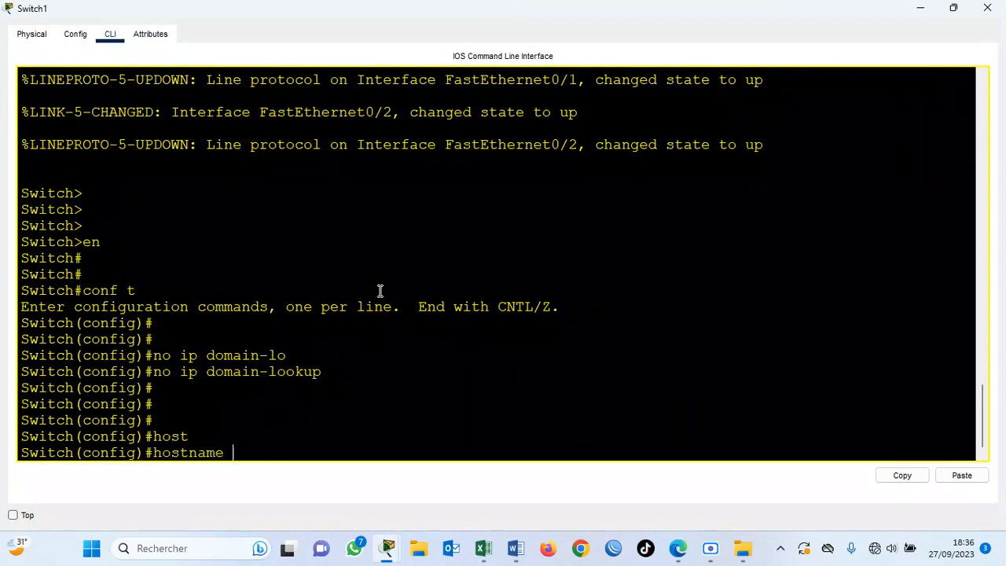
type("S-BZV")
key("Return")
key("Return")
key("Return")
key("Return")
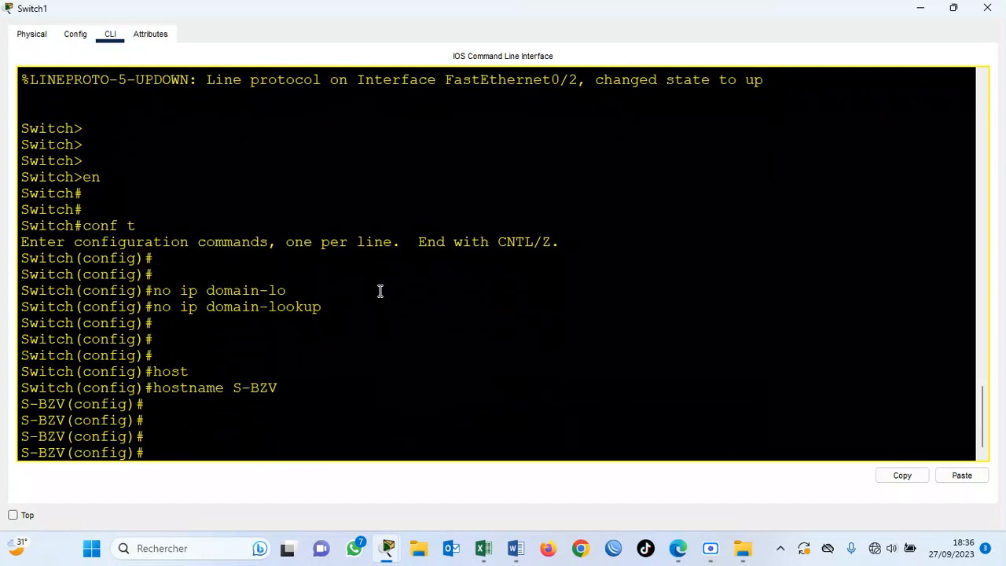
Create VLAN 10 on S-BZV and name it IT
type("vlan 10")
key("Return")
type("na IT")
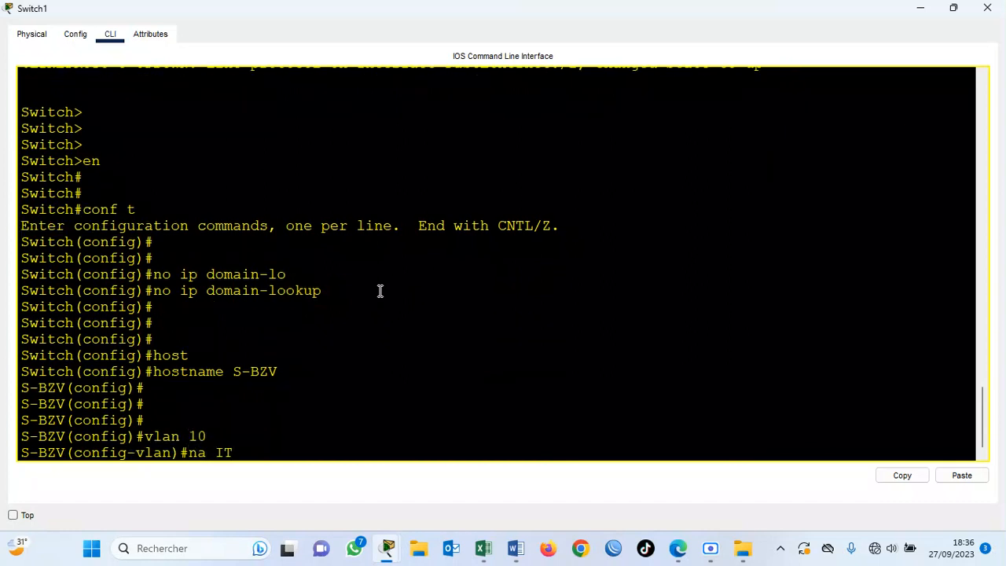
key("Return")
key("Return")
key("Return")
Create VLAN 20 on S-BZV and name it Direction
type("vlan 20")
key("Return")
type("na")
key("Tab")
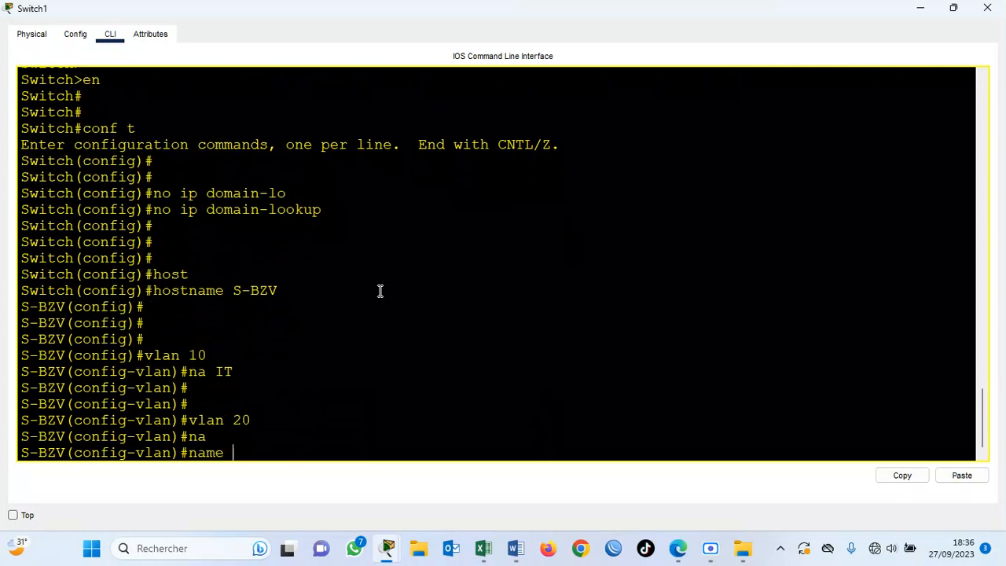
type("Direction")
key("Return")
key("Return")
key("Return")
key("Return")
key("Return")
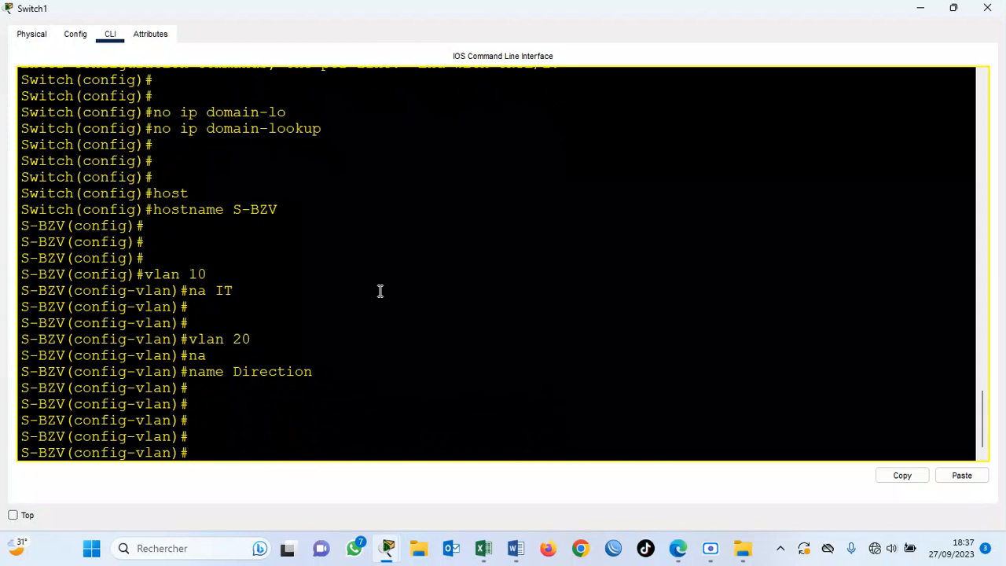
Leave VLAN configuration and set interface fa 0/1 to switchport access mode
type("ex")
key("Return")
key("Return")
type("inter fa 0/1")
key("Return")
type("swi mode")
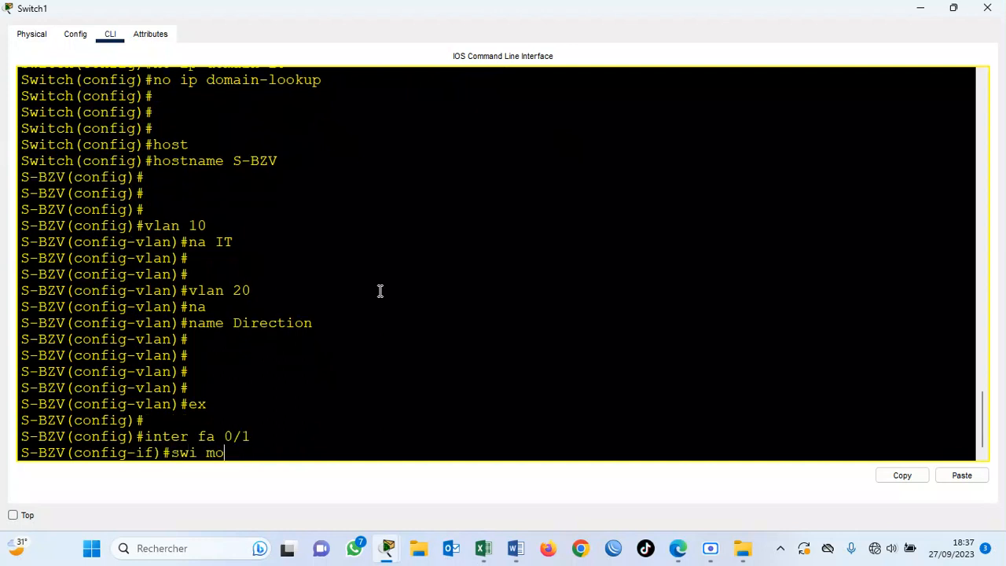
key("Tab")
type("a")
key("Tab")
key("Return")
Assign interface fa 0/1 to VLAN 10 with switchport access vlan 10
type("swi")
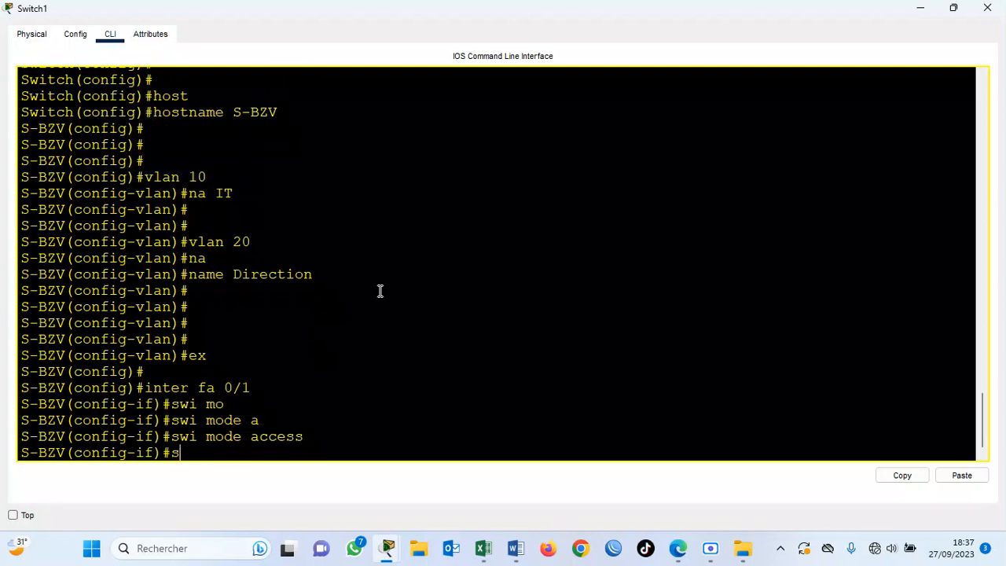
key("Tab")
type("ac")
key("Tab")
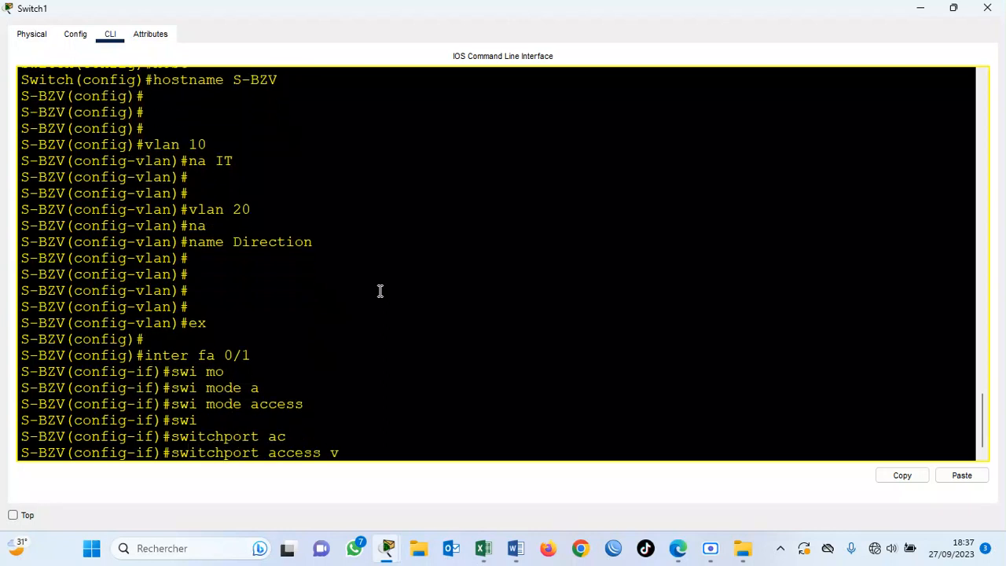
type("v")
key("Tab")
type("10")
key("Return")
key("Return")
key("Return")
key("Return")
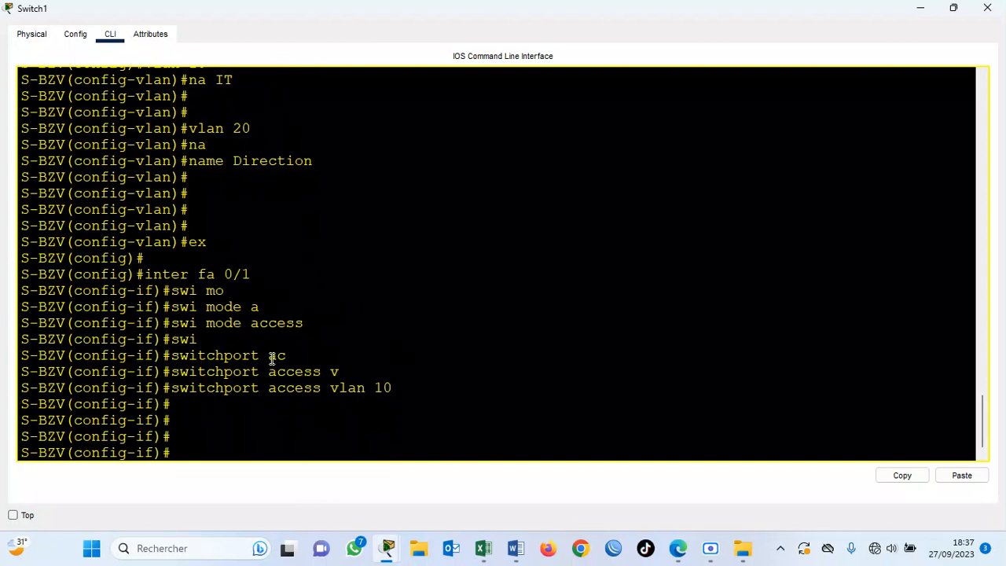
Select interface fa 0/2 and set it to switchport access mode
type("inter fda")
key("BackSpace")
type("a 0/2")
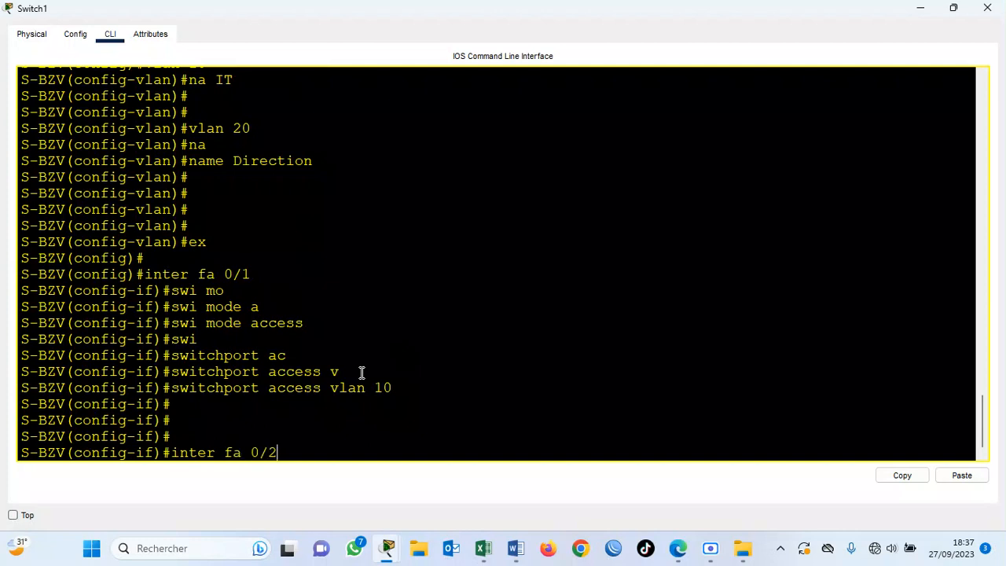
key("Return")
type("swi mod acc")
key("Return")
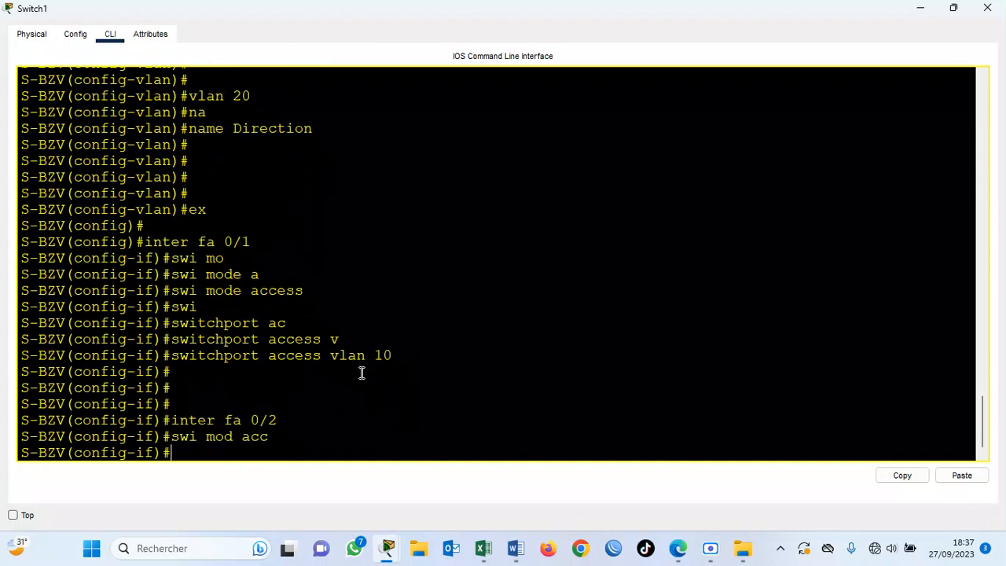
Assign interface fa 0/2 to access VLAN 20
type("swi a")
key("Tab")
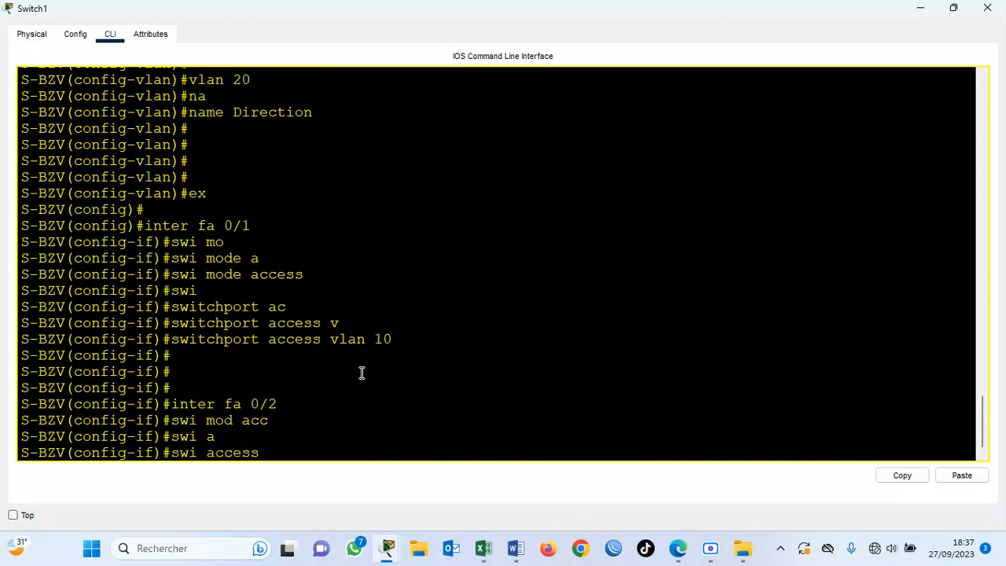
type("v")
key("Tab")
type("20")
key("Return")
key("Return")
key("Return")
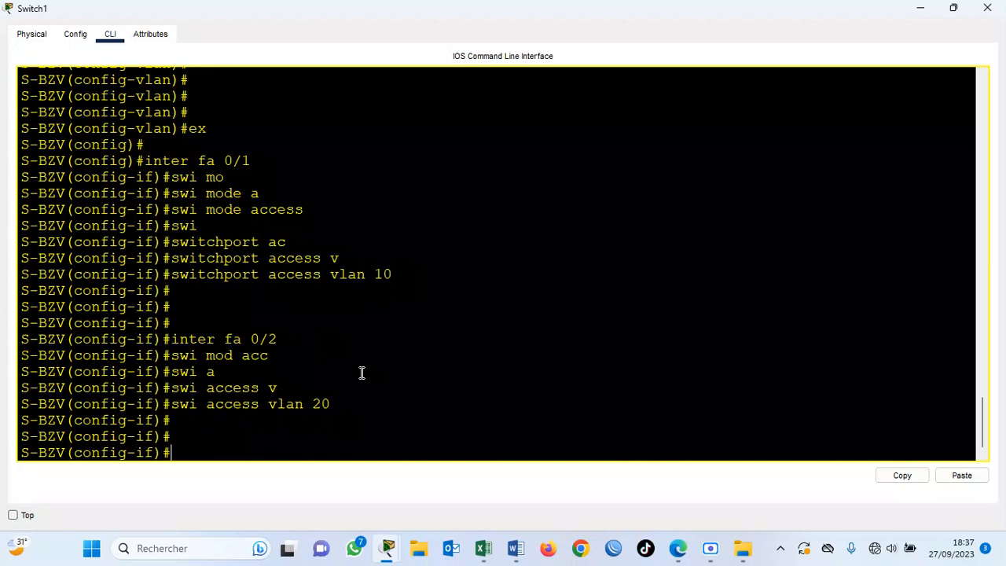
Check the switch's VLANs and port assignments with do sh vlan brief, then minimize the switch window
type("do sh vlan brief")
key("Return")
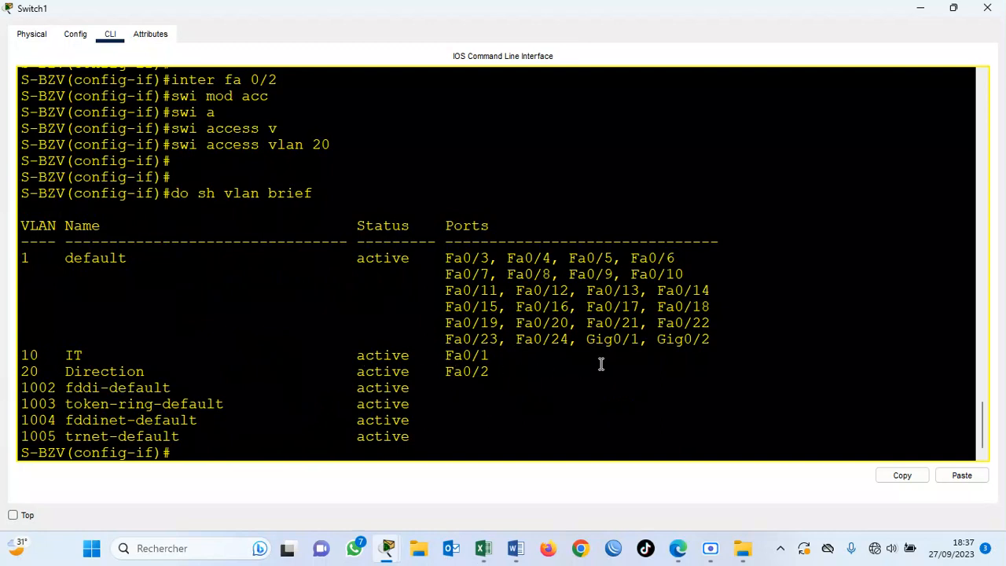
left_click(921, 8)
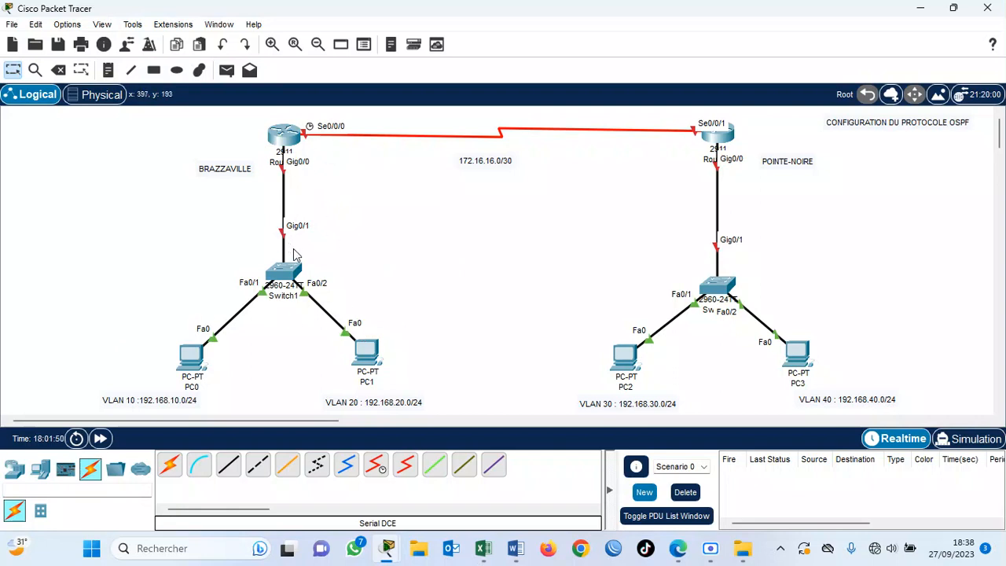
Return to Switch1's command line and set interface g0/1 to trunk mode
left_click(285, 275)
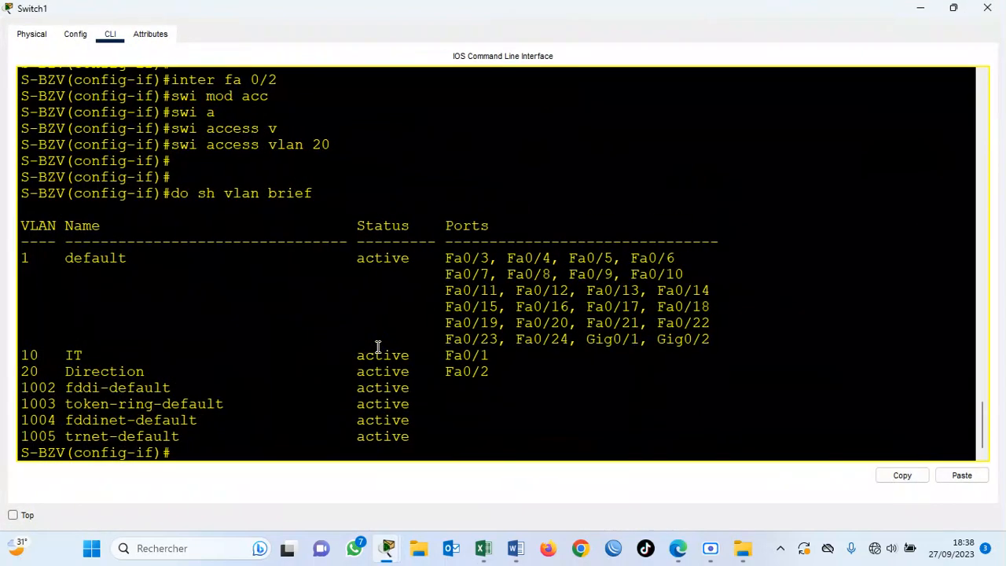
key("Return")
key("Return")
key("Return")
key("Return")
type("inter g0/1")
key("Return")
type("swi mo")
key("Tab")
type("tr")
key("Tab")
key("Return")
Allow all VLANs on the g0/1 trunk with switchport trunk allowed vlan all
type("swi")
key("Tab")
type("r")
key("Tab")
type("al")
key("Tab")
type("v")
key("Tab")
type("all")
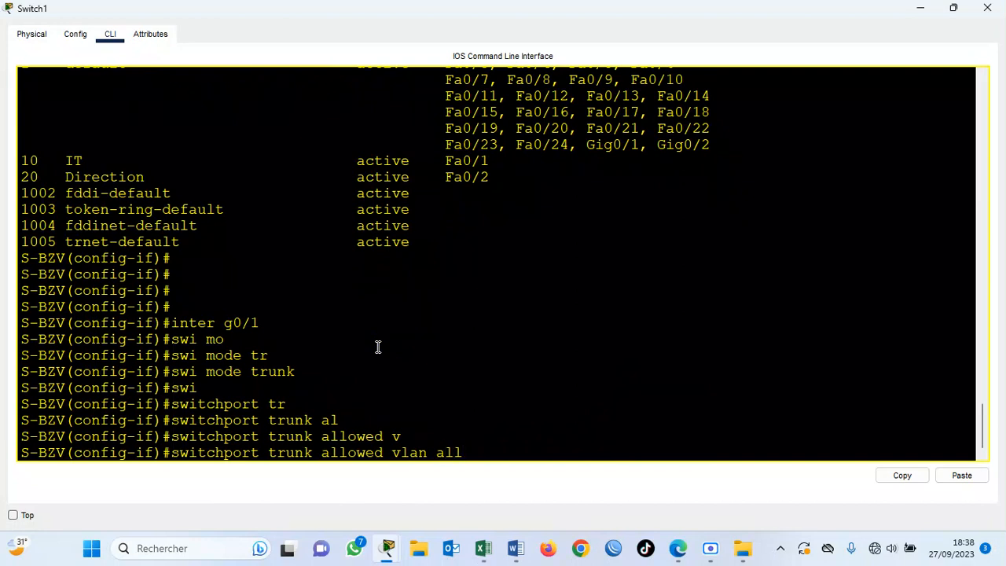
key("Return")
key("Return")
key("Return")
key("Return")
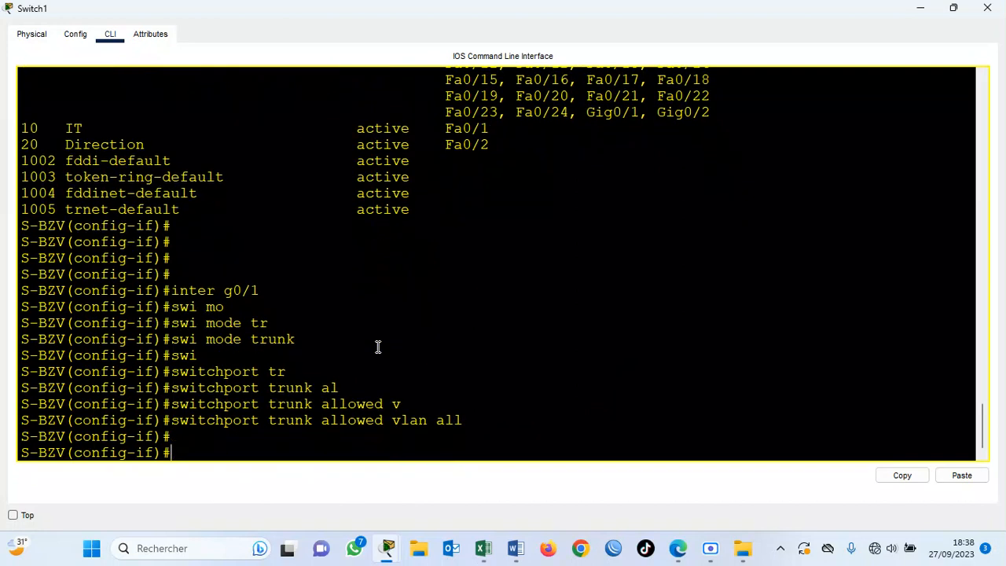
Check the switch's trunk ports with do sh interface trunk, then close the Switch1 window
type("do sh i")
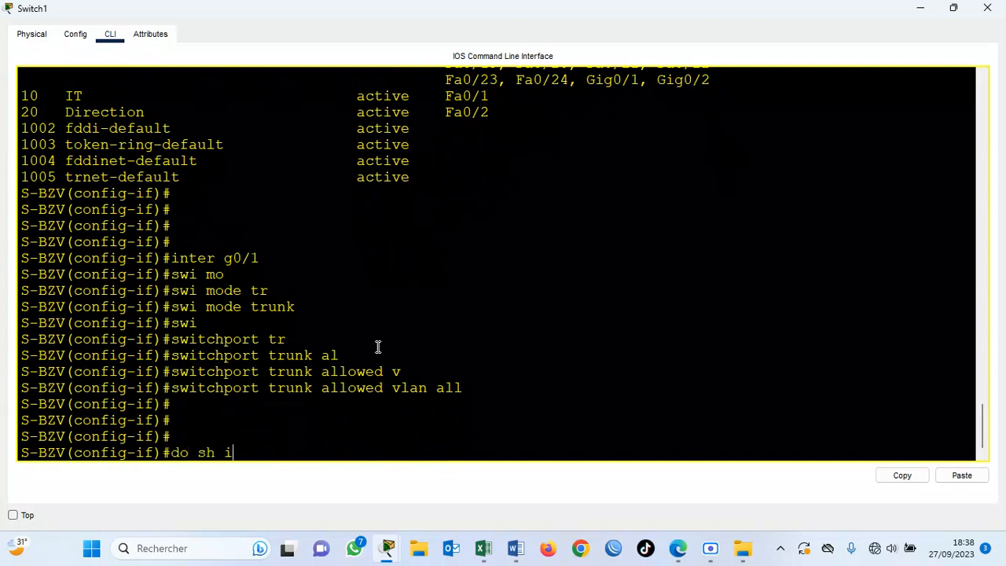
type("nterface trunnk")
key("BackSpace")
key("BackSpace")
type("k")
key("Return")
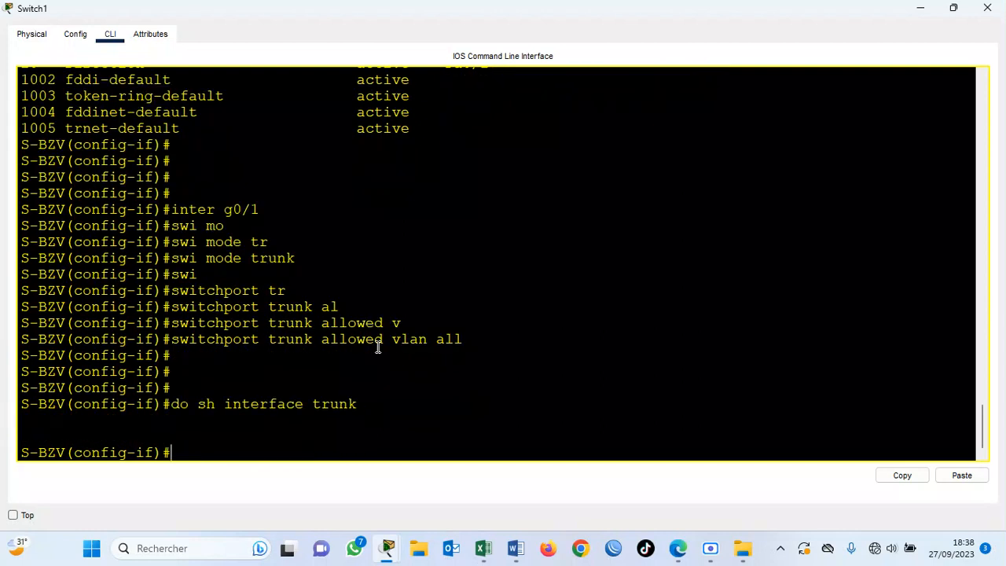
key("Return")
key("Return")
key("Return")
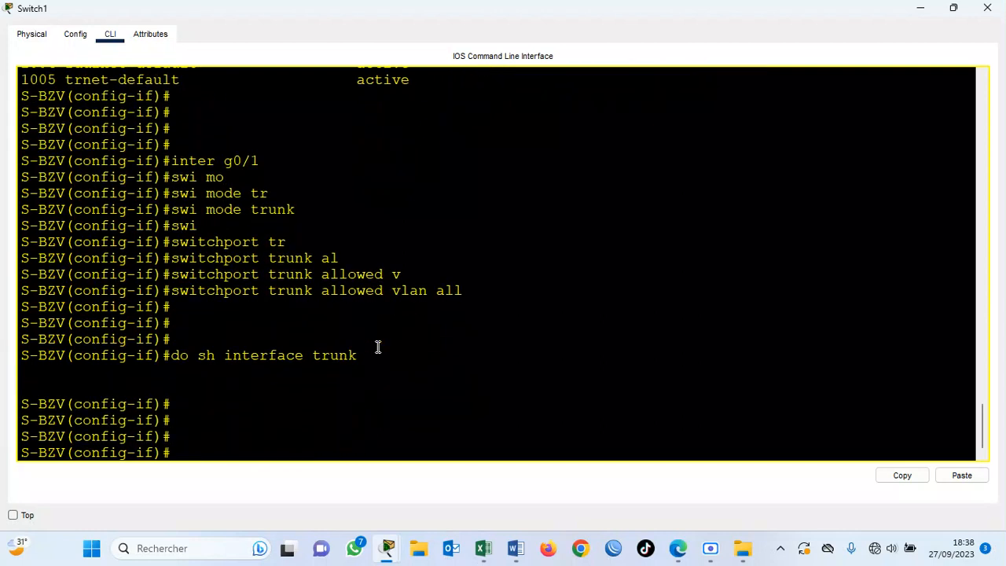
left_click(986, 8)
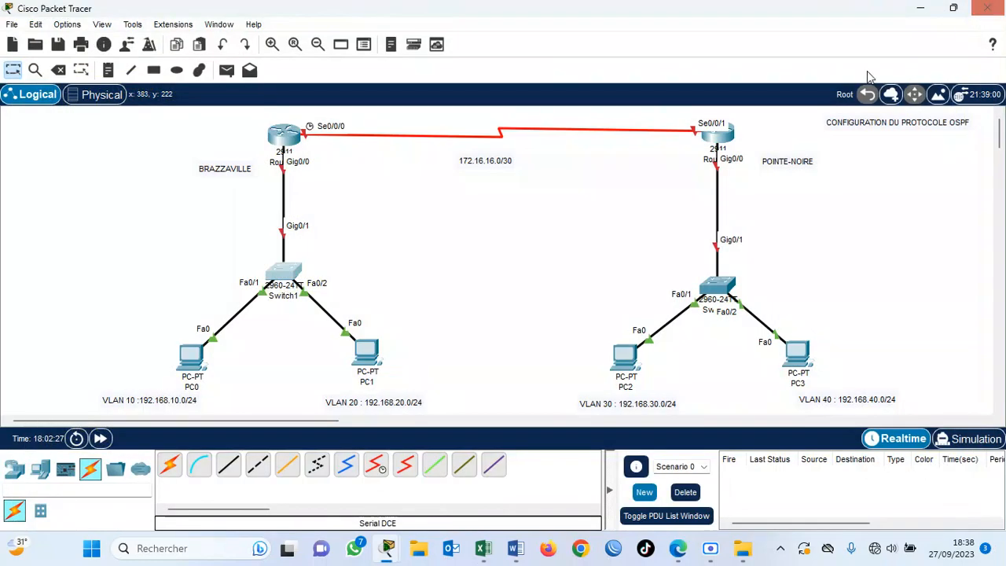
Open the Brazzaville router's command line in a maximized window and decline the initial configuration dialog
left_click(279, 140)
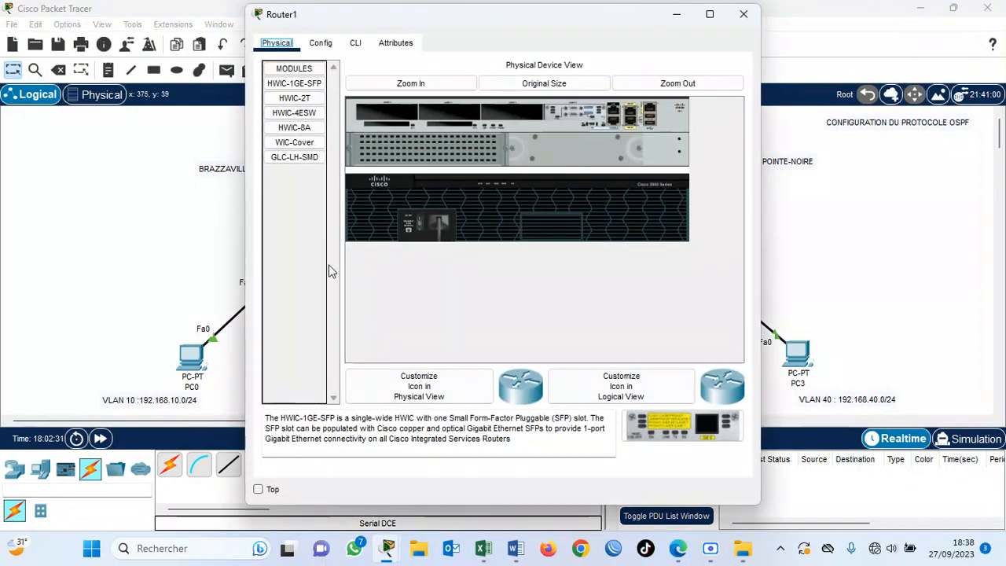
left_click(356, 44)
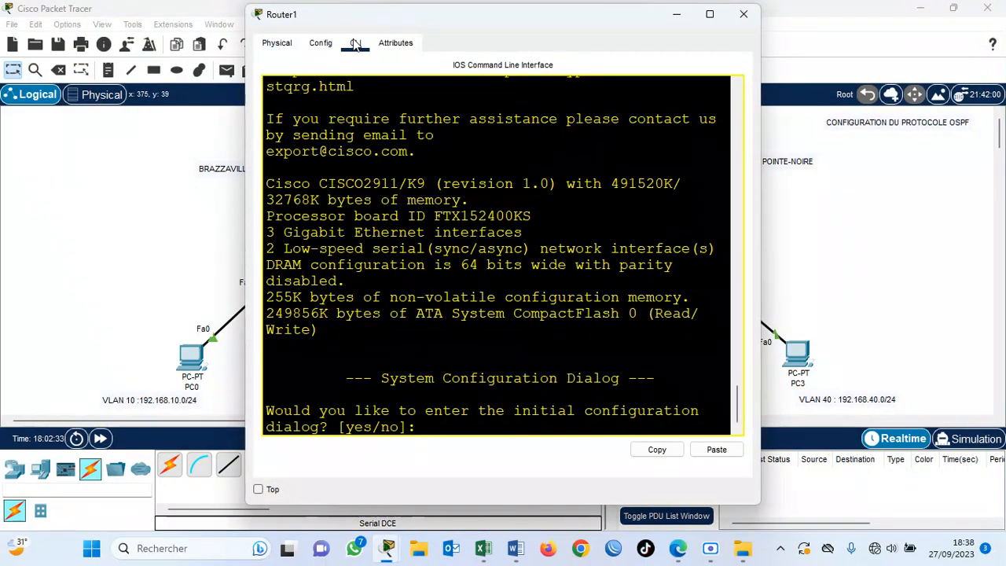
key("super+Up")
type("n")
key("Return")
key("Return")
key("Return")
key("Return")
Enter privileged mode with en, followed by global configuration mode with conf t, on the Brazzaville router
type("en")
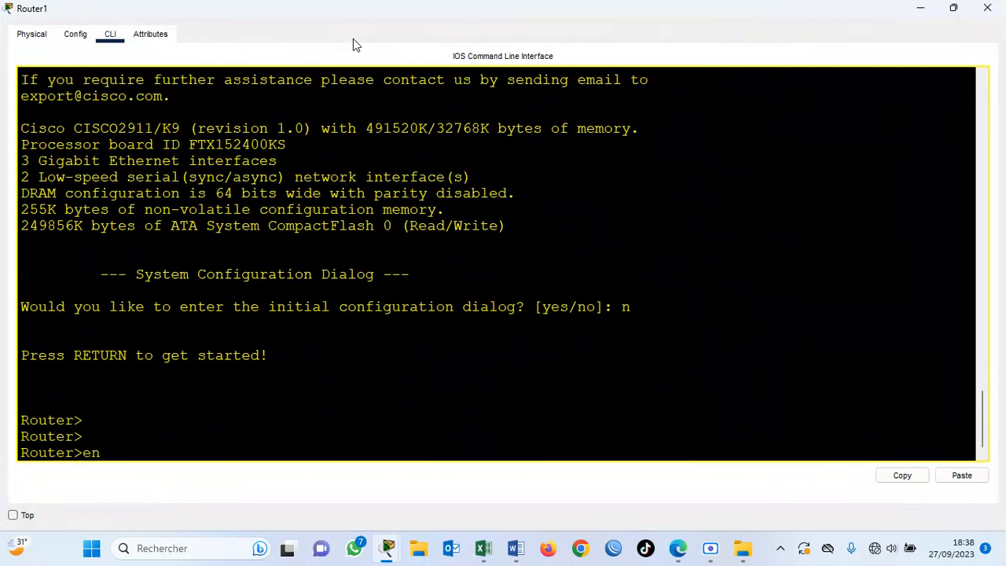
key("Return")
type("conf t")
key("Return")
key("Return")
key("Return")
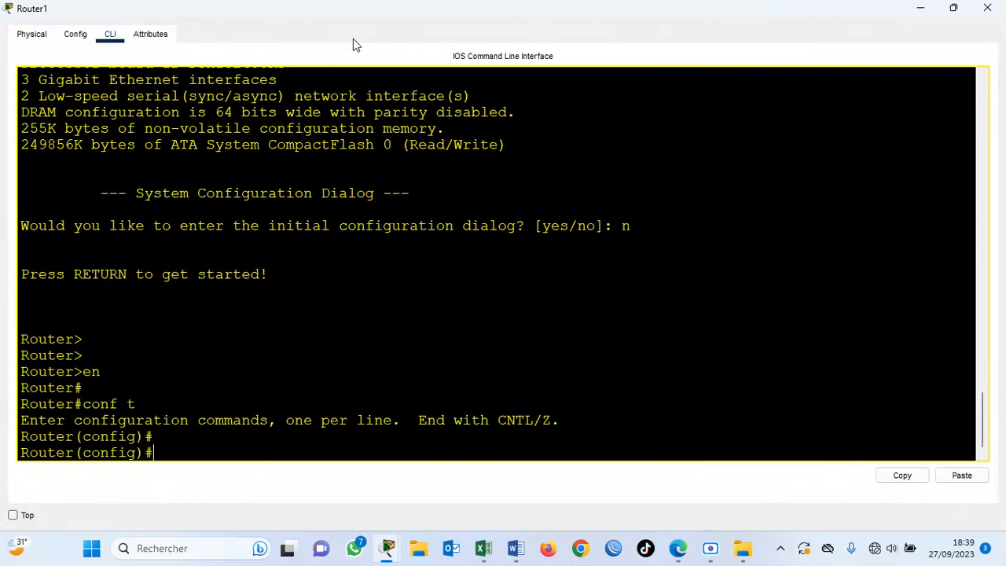
Disable DNS lookup on the router with no ip domain-lookup
type("no ip do")
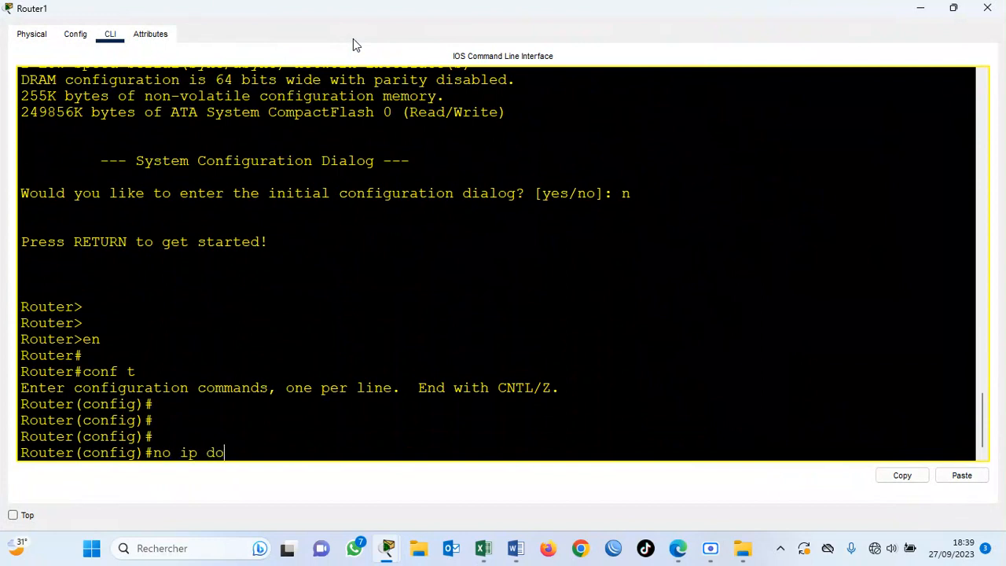
type("main-lo")
key("Tab")
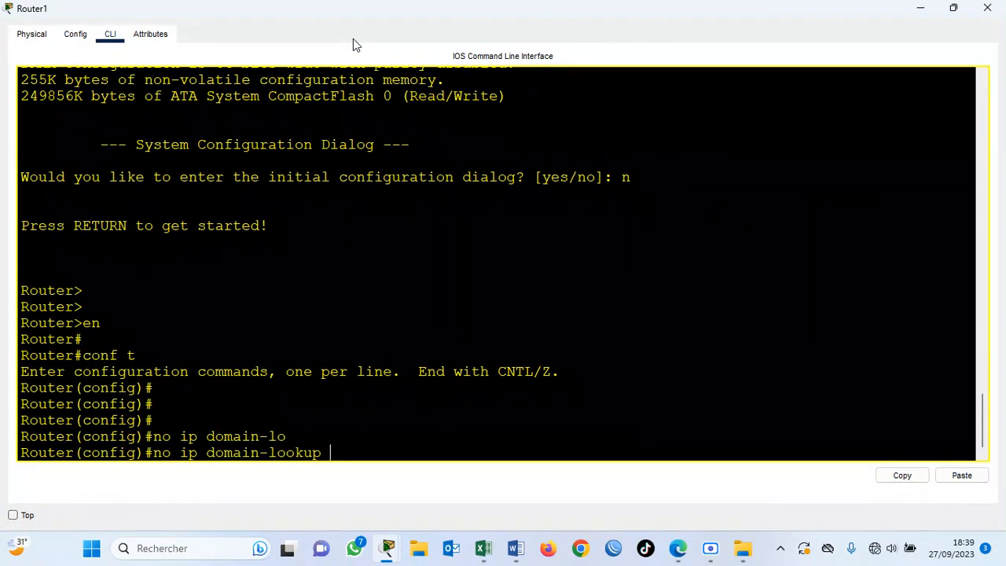
key("Return")
key("Return")
key("Return")
Set the Brazzaville router's hostname to R-BZV
type("hos")
key("Tab")
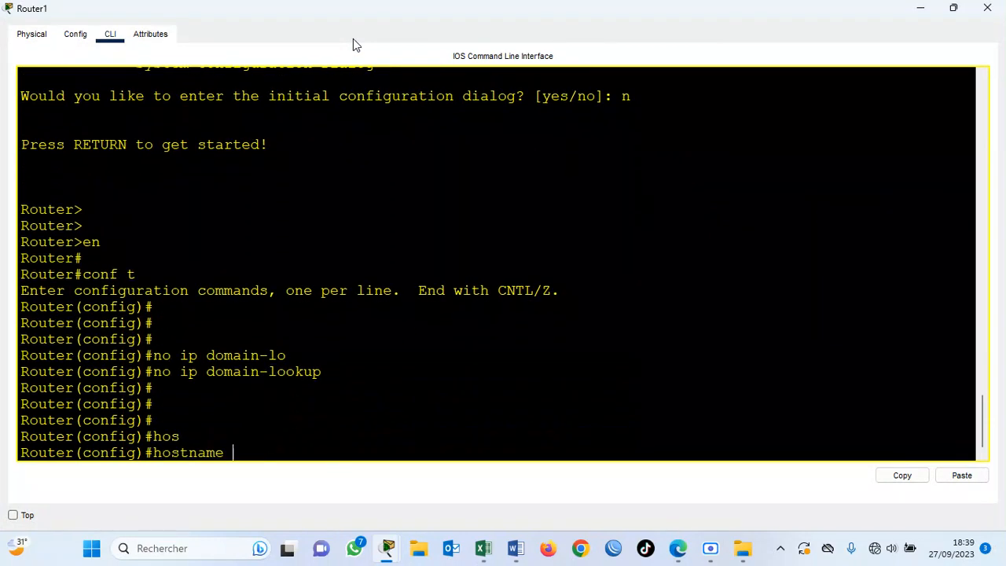
type("R-BZV")
key("Return")
key("Return")
key("Return")
key("Return")
key("Return")
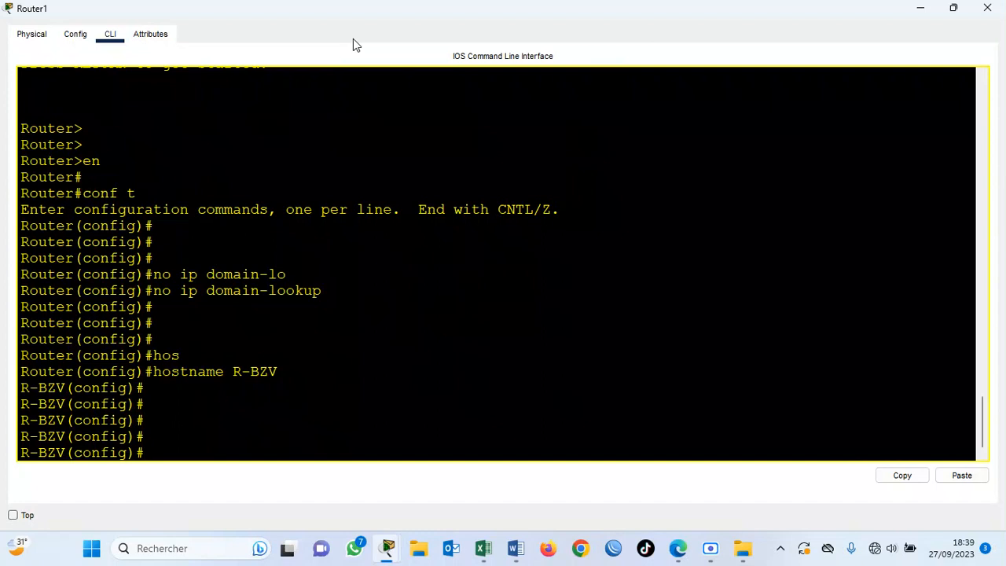
Enable the router's interface gigabitEthernet 0/0 with no shut
type("inter")
key("Tab")
type("g")
key("Tab")
type("0/0")
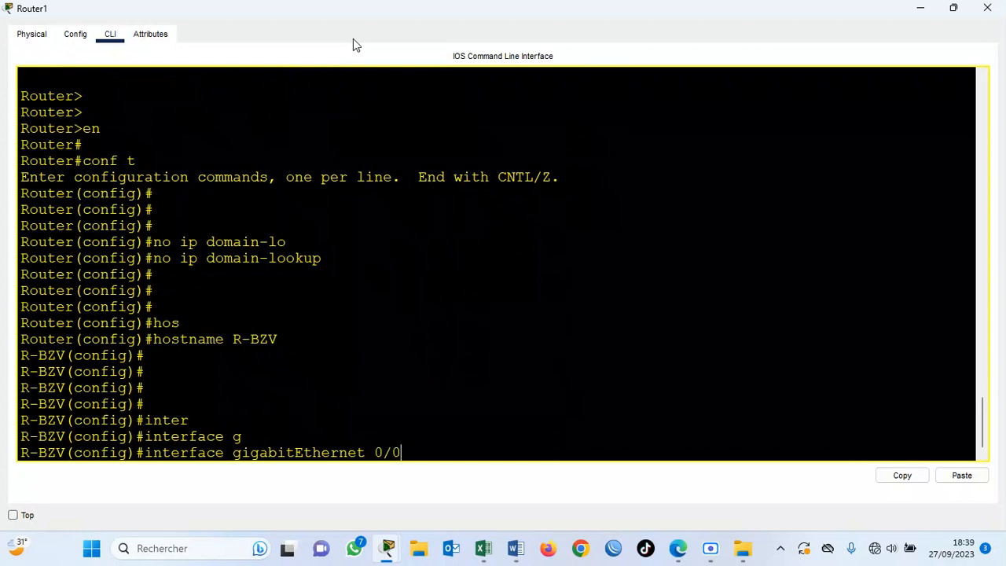
key("Return")
type("no shut")
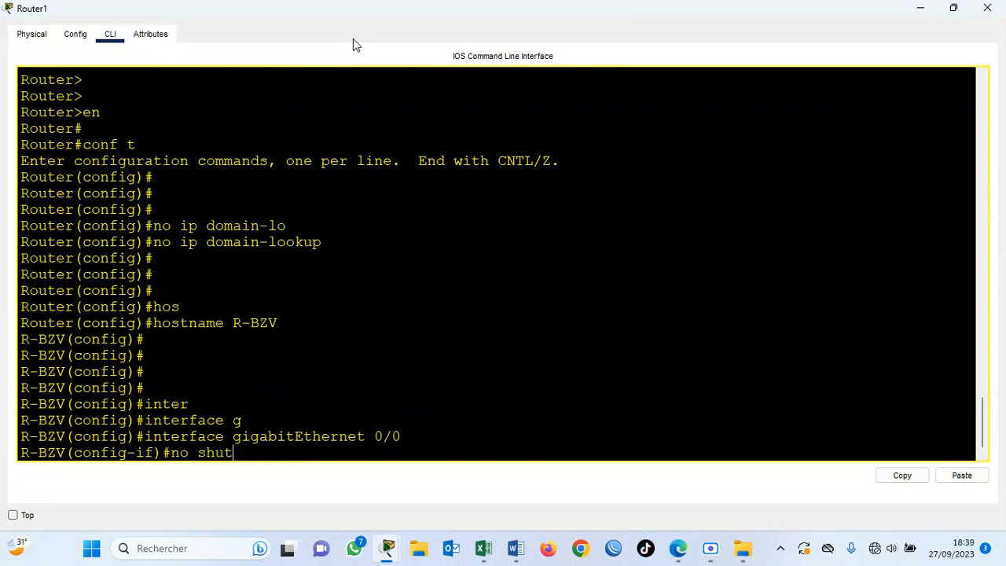
key("Return")
key("Return")
key("Return")
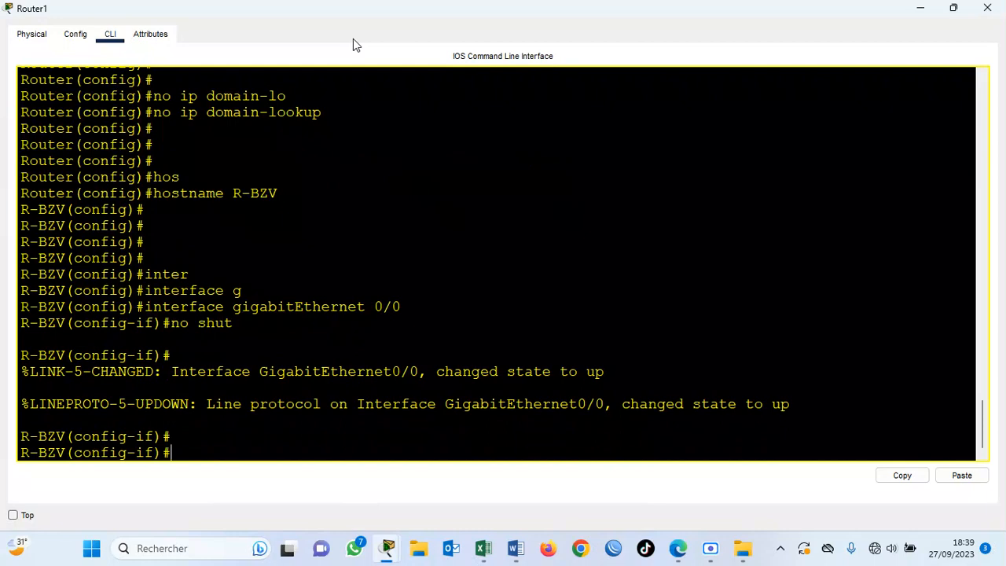
Minimize the router window, fast-forward the simulation time, and check Switch1's trunk ports with do sh interface trunk
left_click(921, 9)
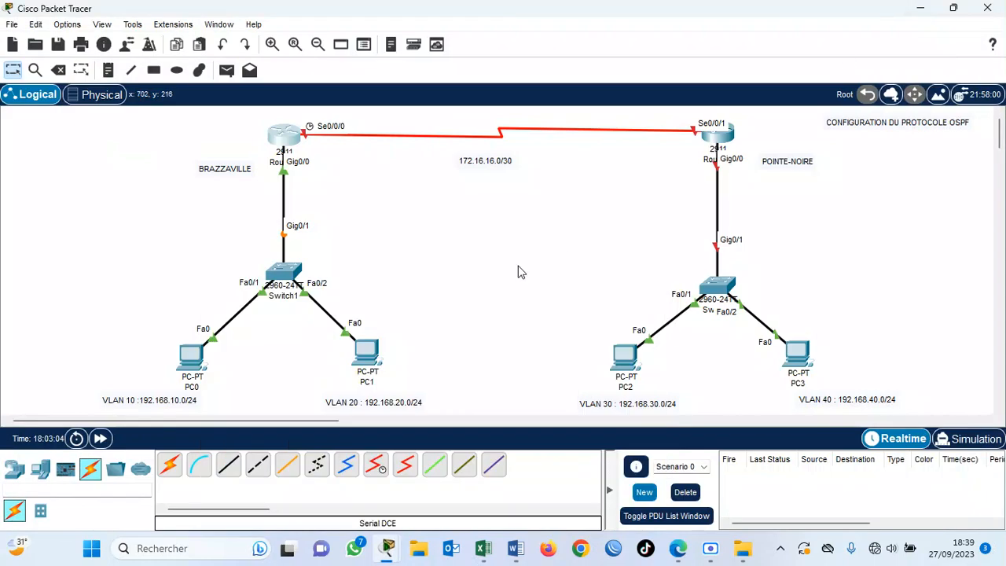
left_click(100, 438)
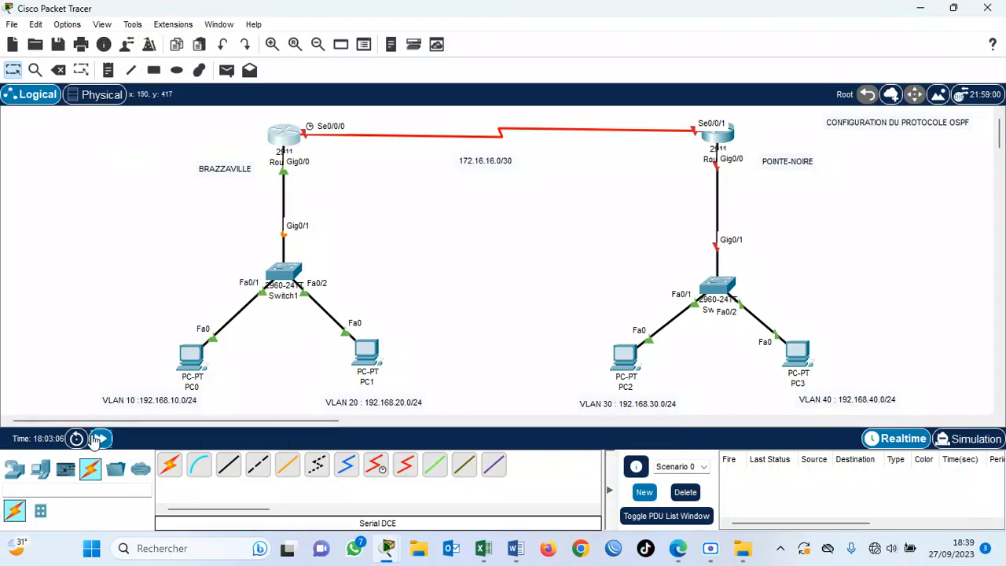
left_click(284, 269)
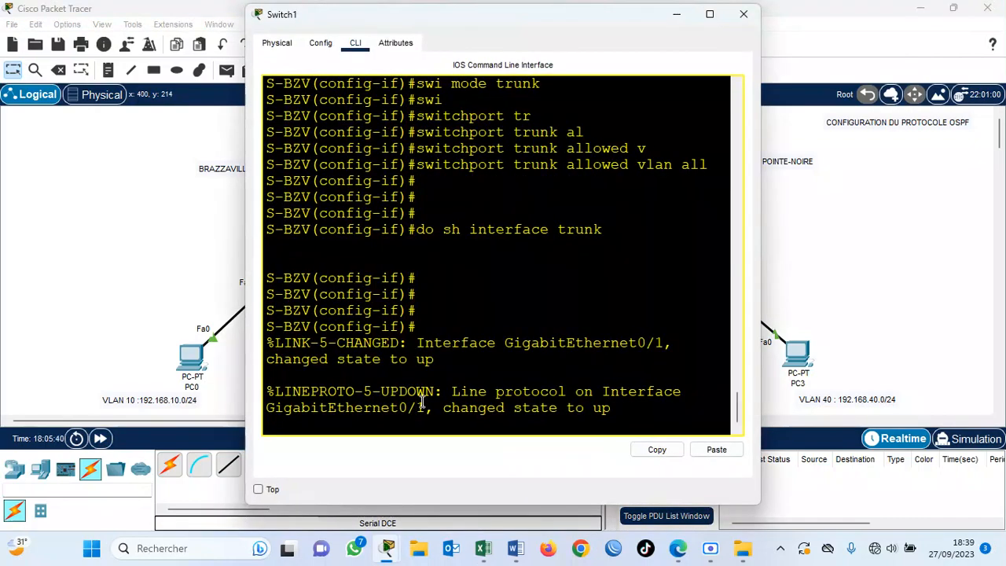
key("super+Up")
key("Return")
key("Up")
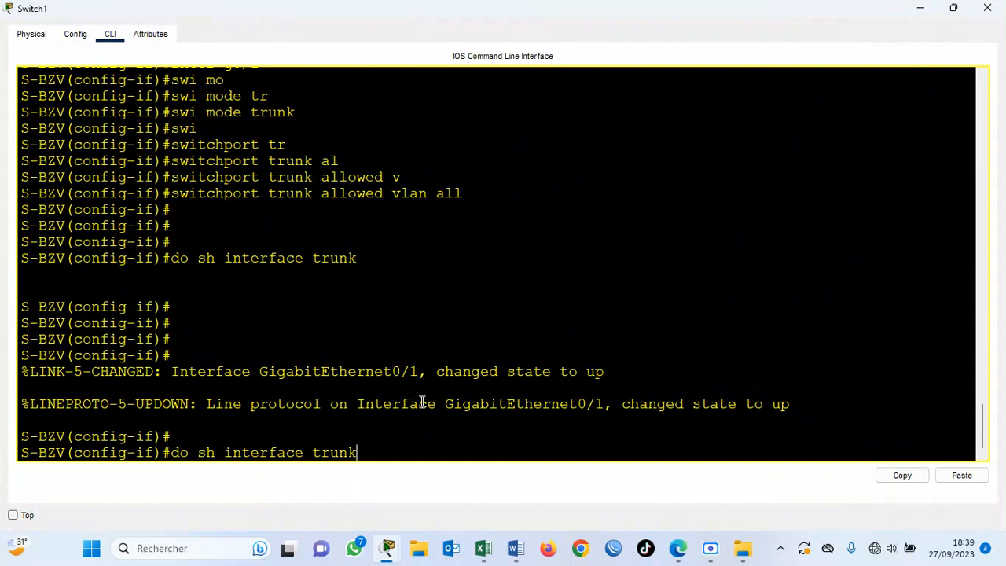
key("Return")
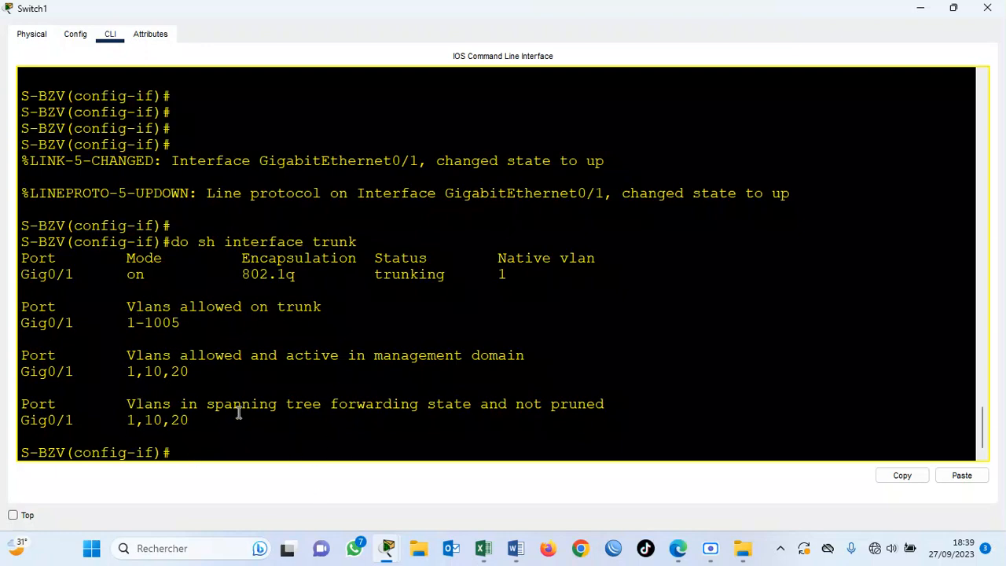
left_click(987, 8)
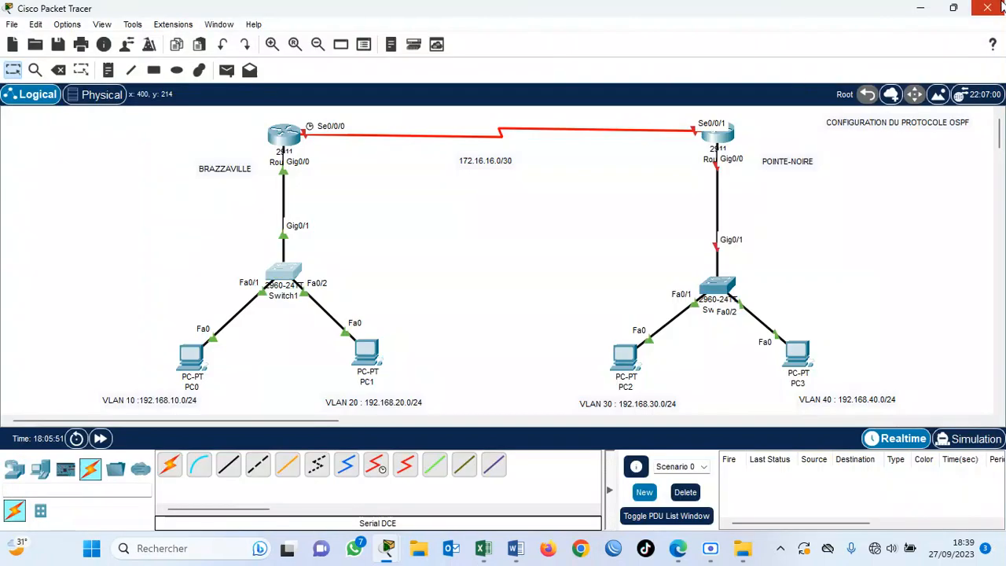
Return to Router1's command line and create subinterface gigabitEthernet 0/0.10
left_click(285, 137)
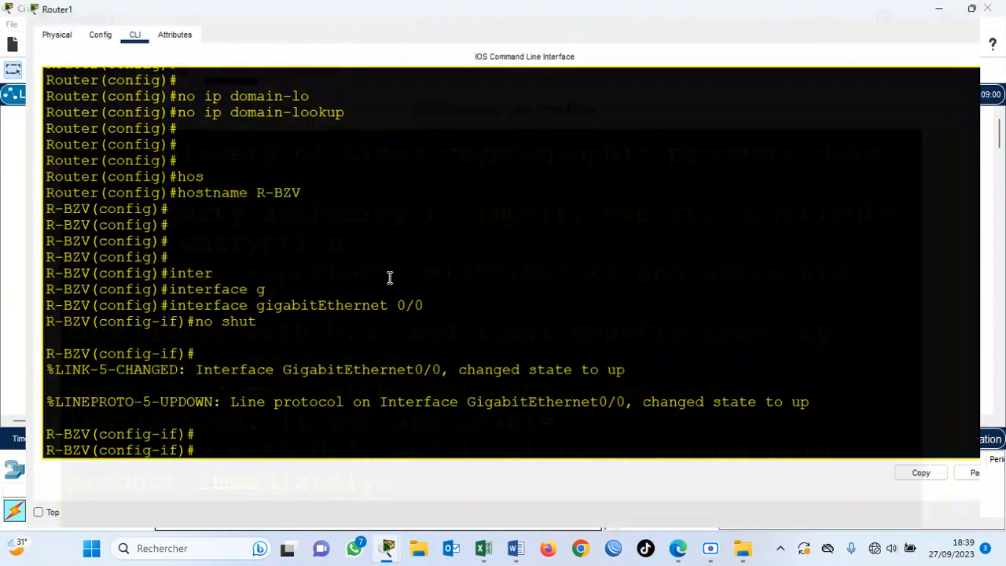
key("Return")
key("Return")
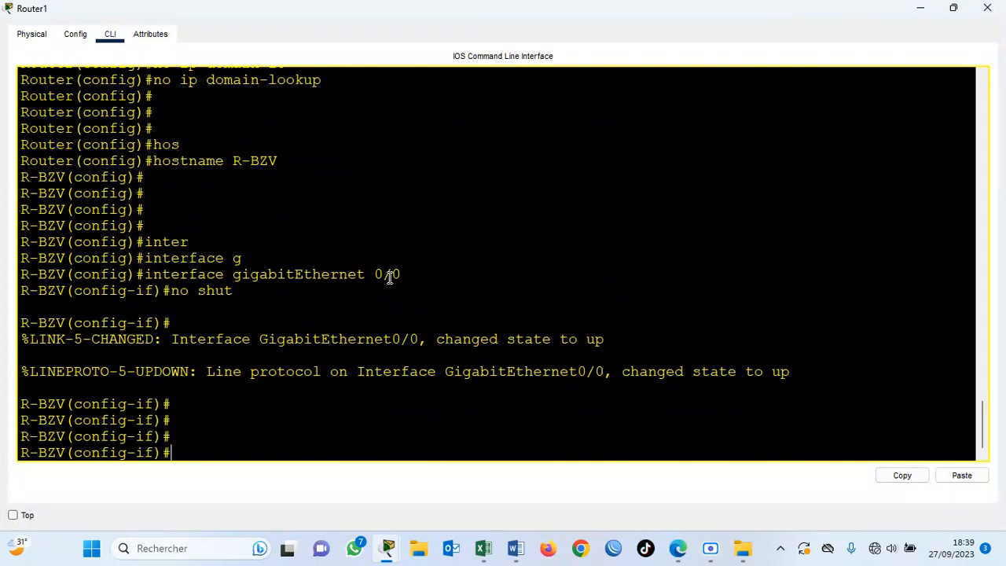
key("Up")
key("Up")
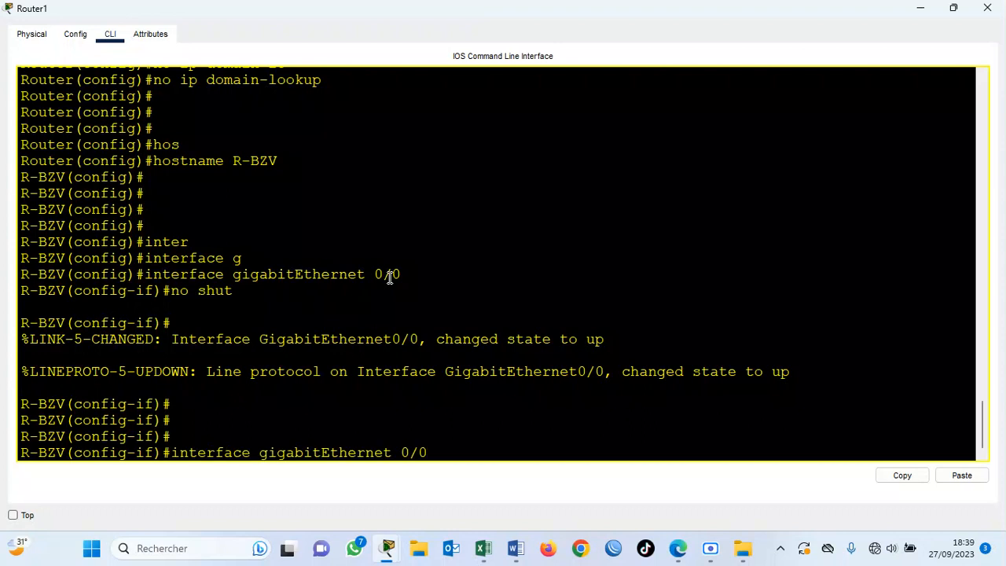
type(".10")
key("Return")
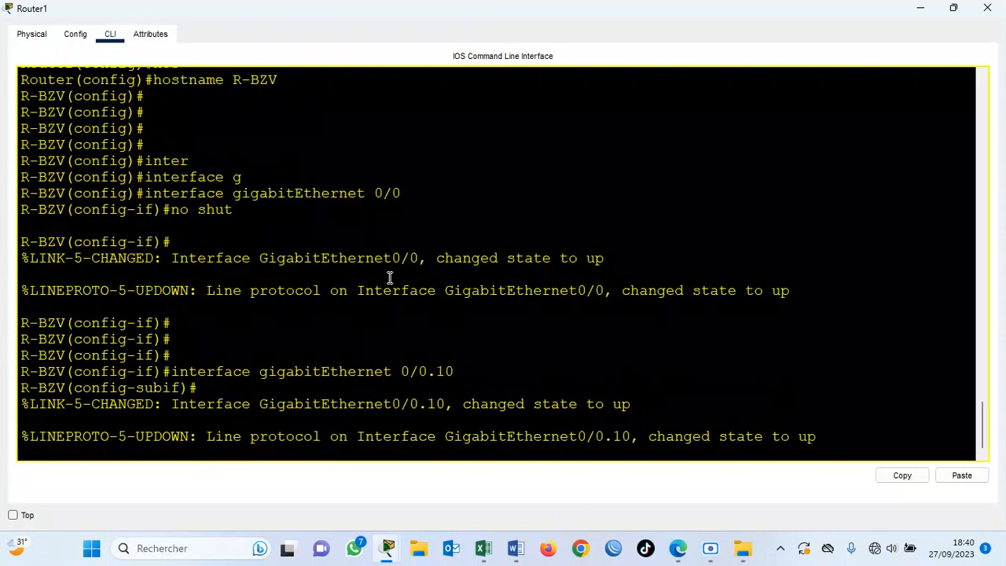
key("Return")
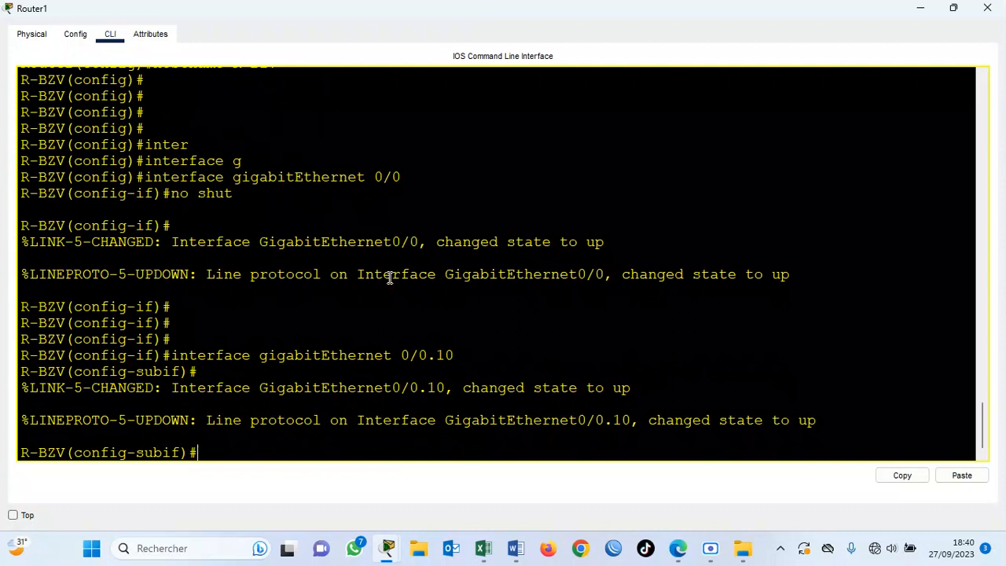
Set the encapsulation of subinterface 0/0.10 to dot1Q with VLAN 10
type("en")
key("Tab")
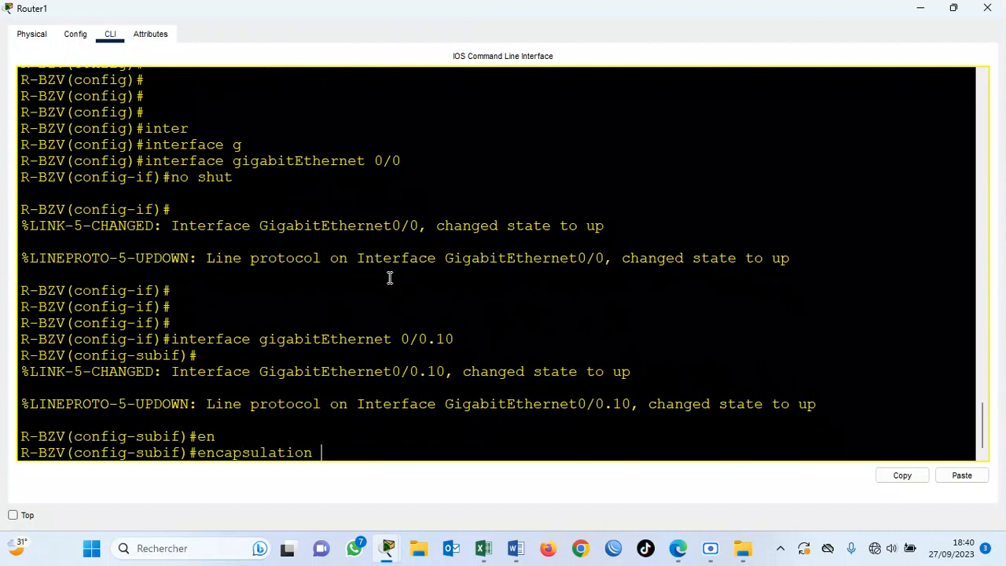
type("d")
key("Tab")
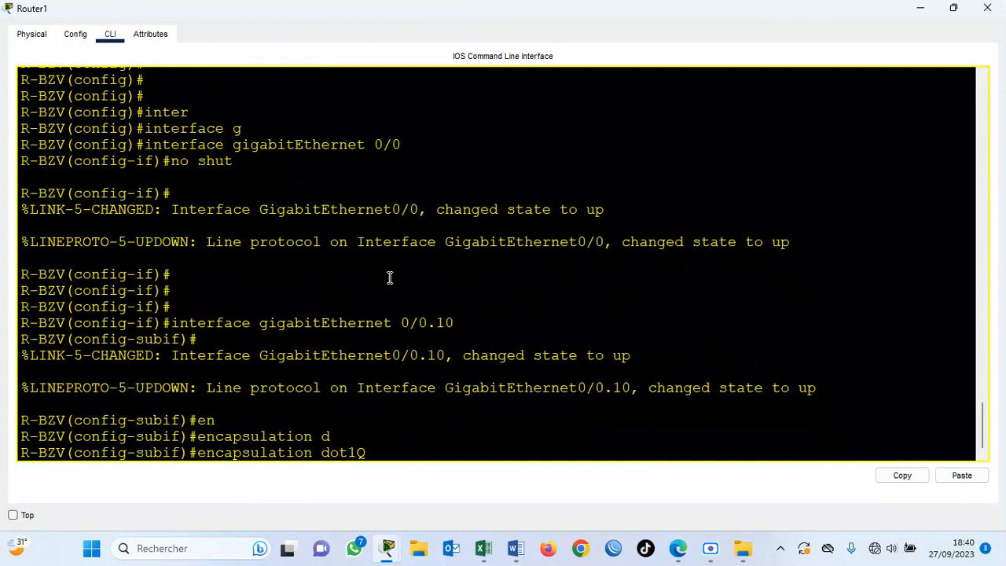
type("10")
key("Return")
Assign IP address 192.168.10.254 with mask 255.255.255.0 to subinterface 0/0.10 and enable it with no shut
type("ip ad")
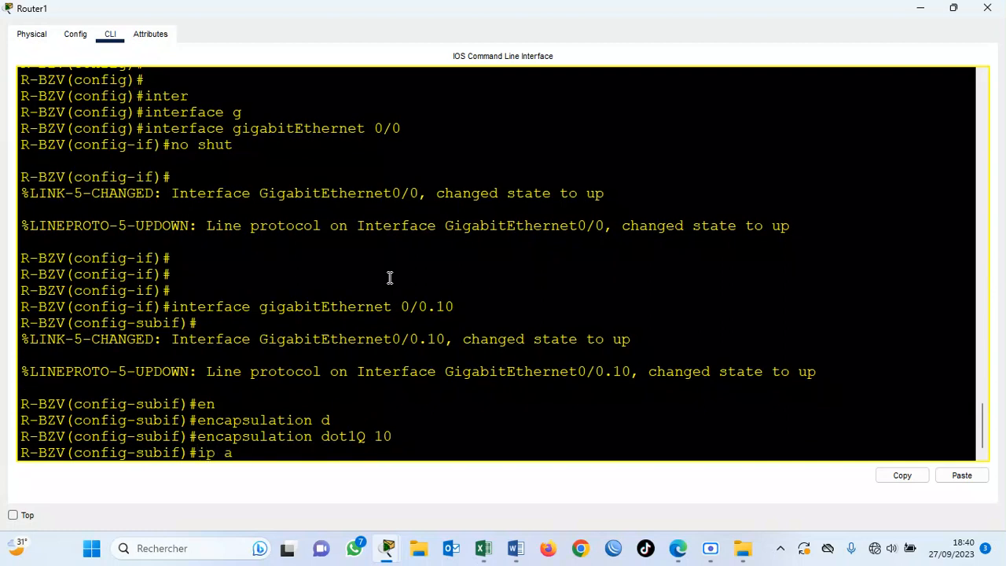
key("Tab")
type("192.168.10.")
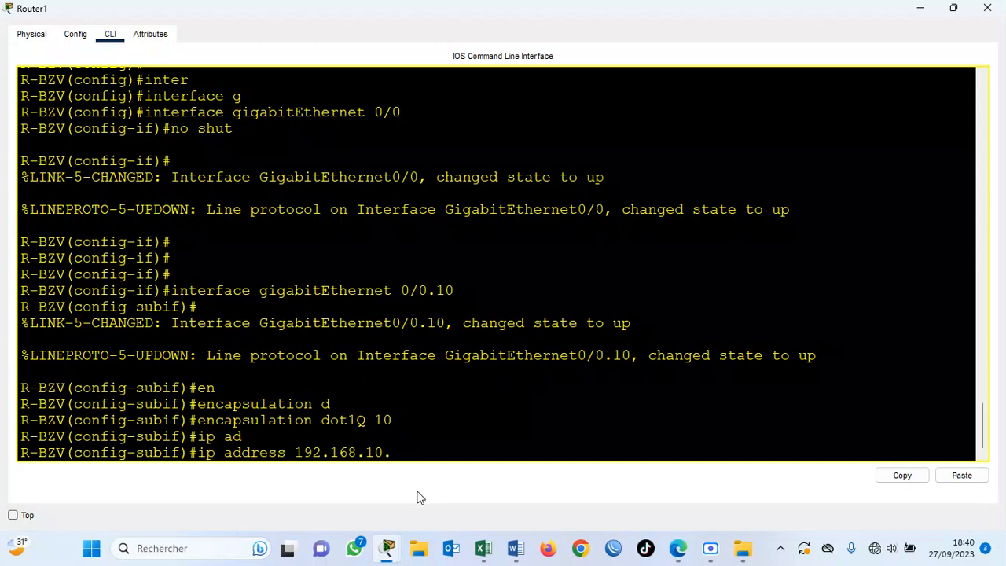
type("254 255")
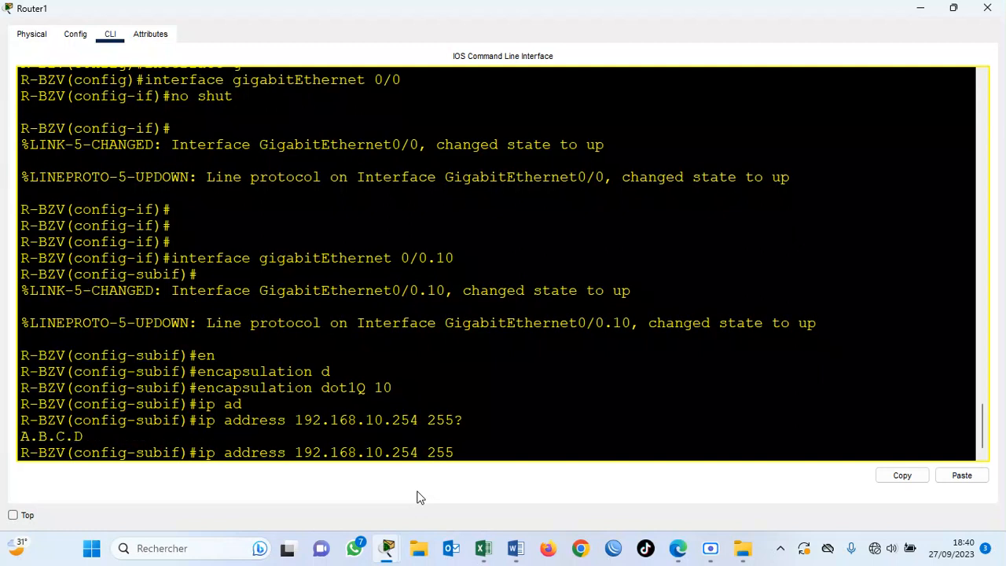
type("?.255.255.0")
key("Return")
type("no shut")
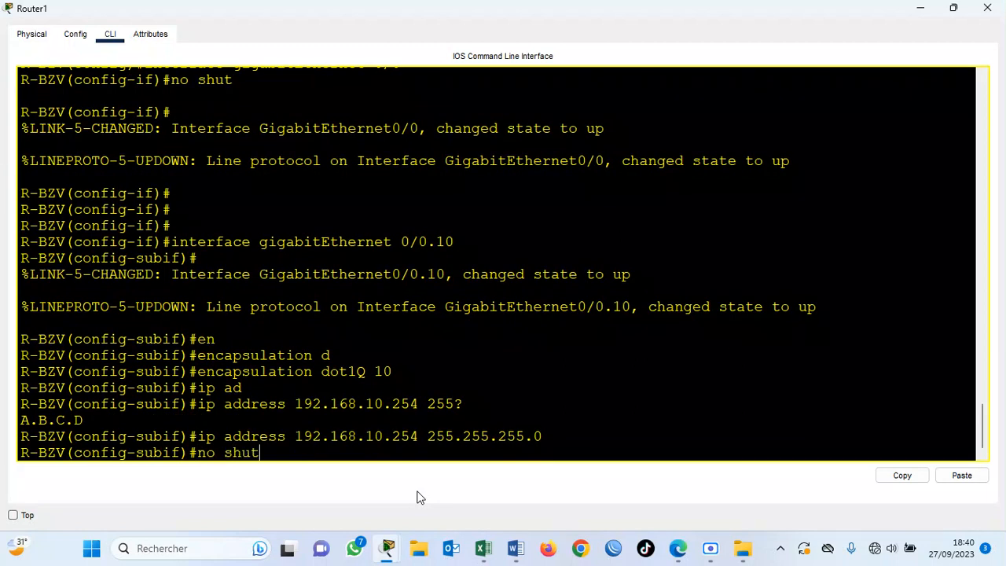
key("Return")
key("Return")
key("Return")
key("Return")
key("Return")
key("Return")
Create subinterface gigabitEthernet 0/0.20 on R-BZV
key("Up")
key("Up")
key("Up")
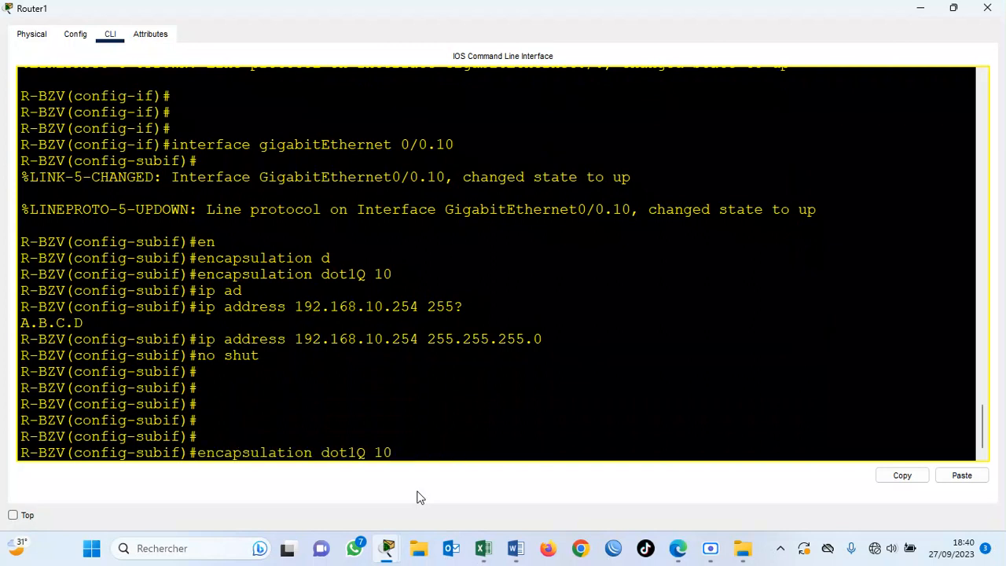
key("Up")
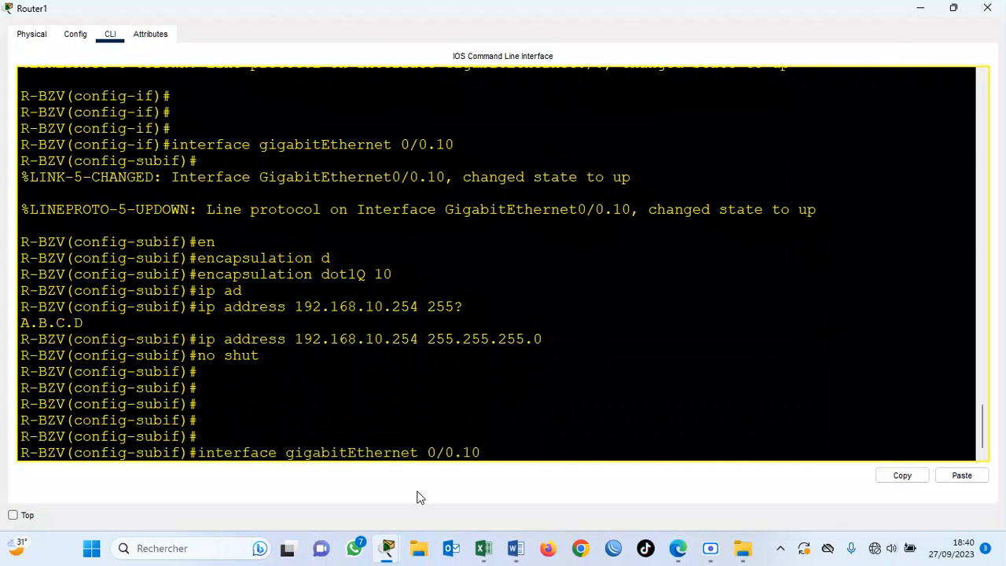
key("BackSpace")
type("2")
key("Return")
Set the encapsulation of subinterface 0/0.20 to dot1Q with VLAN 20
type("encapsulation")
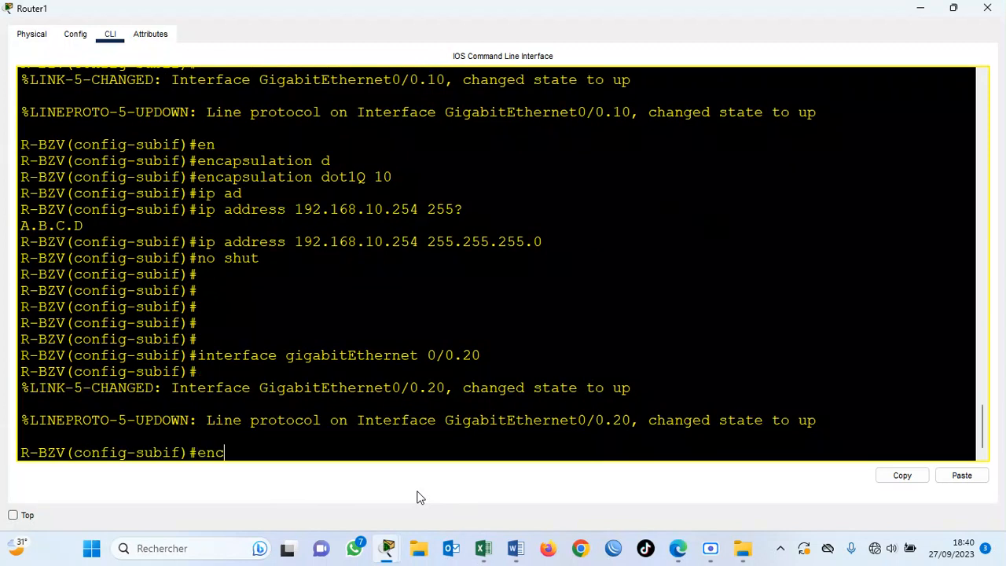
key("Tab")
type("d")
key("Tab")
type("20")
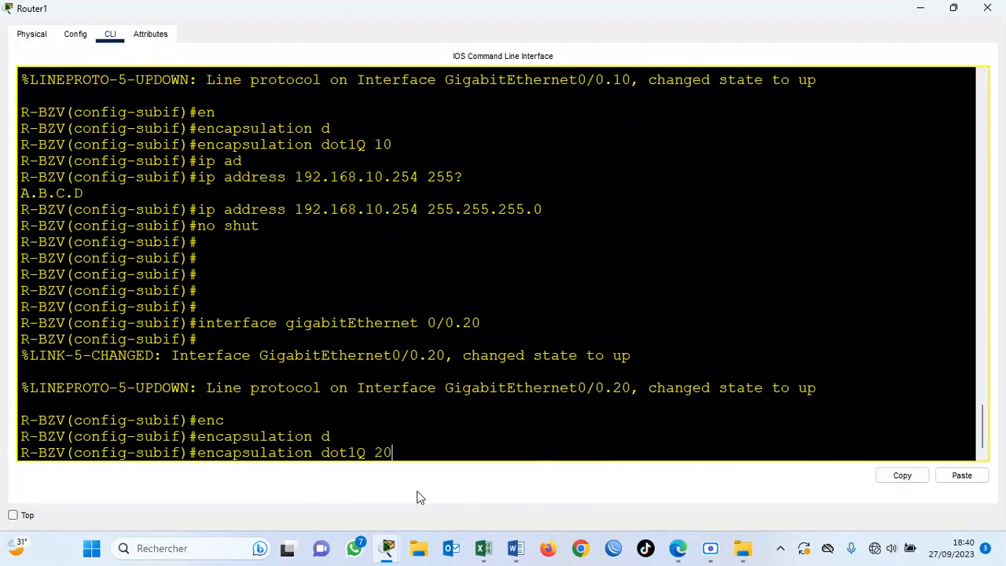
key("Return")
Assign IP address 192.168.20.254 with mask 255.255.255.0 to subinterface 0/0.20
type("ip ad")
key("Tab")
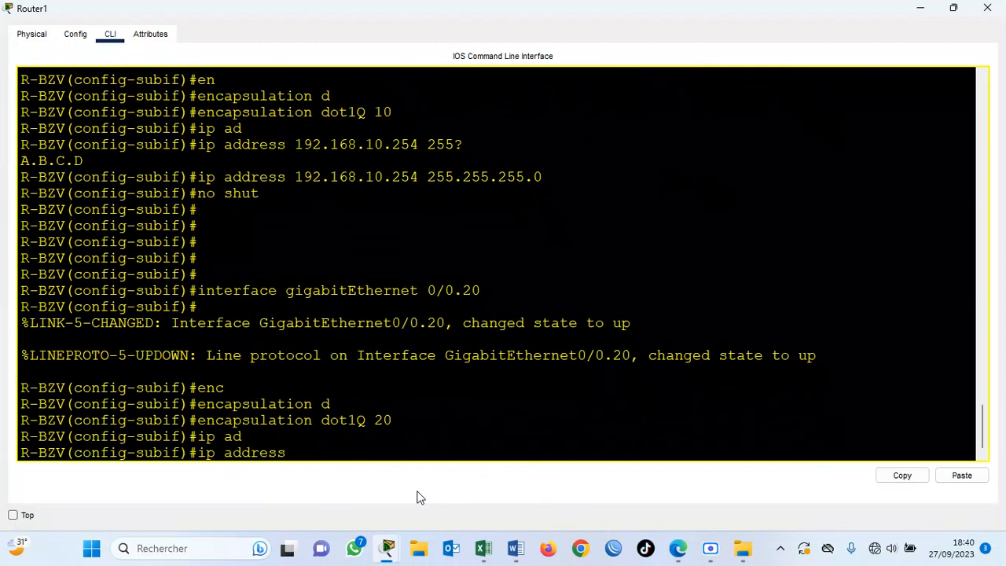
type("192.168.20.254 25")
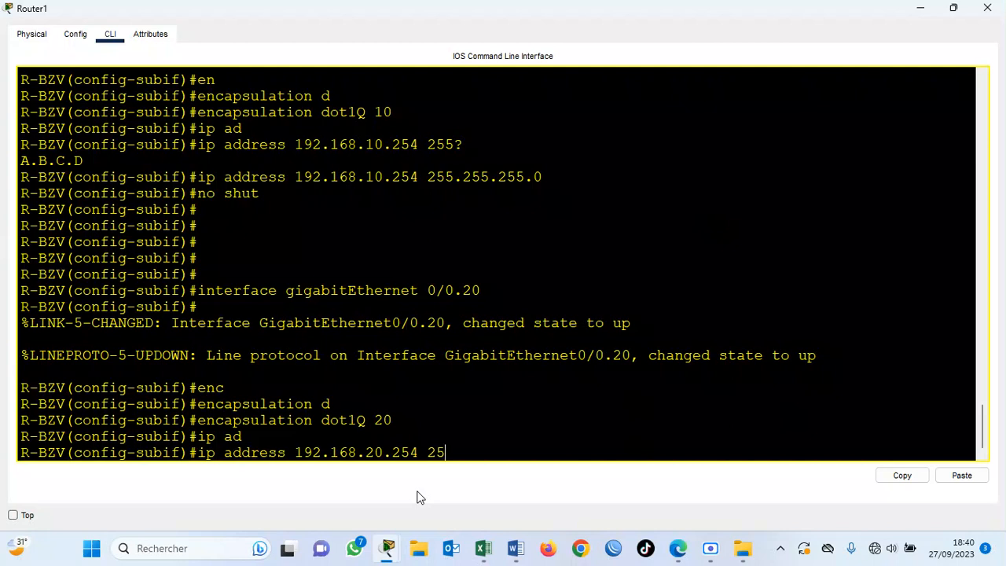
type("5.255.255")
key("Return")
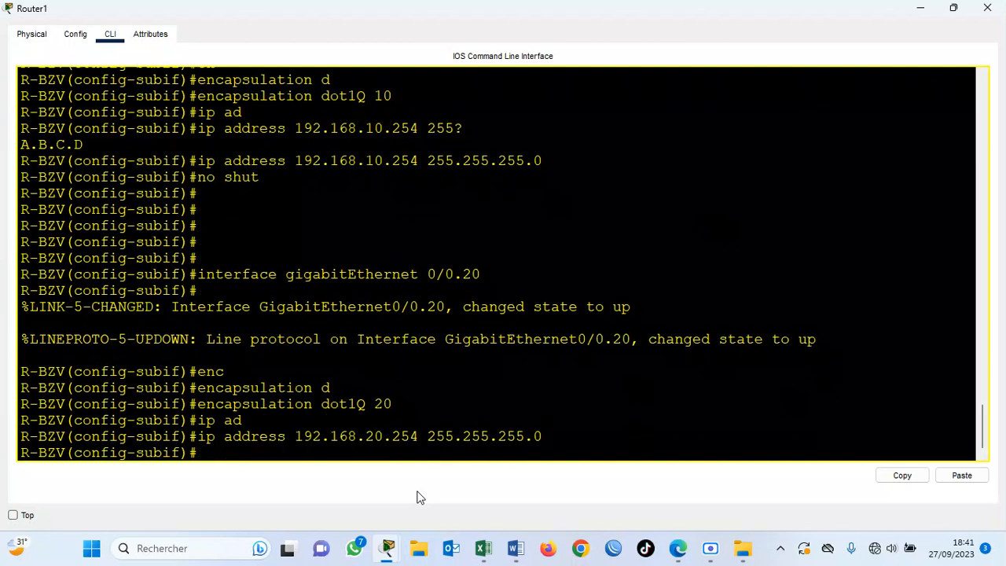
Enable subinterface 0/0.20 with no shut and return to global configuration mode on R-BZV
type("no shut")
key("Return")
key("Return")
key("Return")
key("Return")
key("Return")
type("ex")
key("Return")
key("Return")
key("Return")
Show the running configuration with do sh run and check the GigabitEthernet0/0, 0/0.10 and 0/0.20 interface entries
type("do sh run")
key("Return")
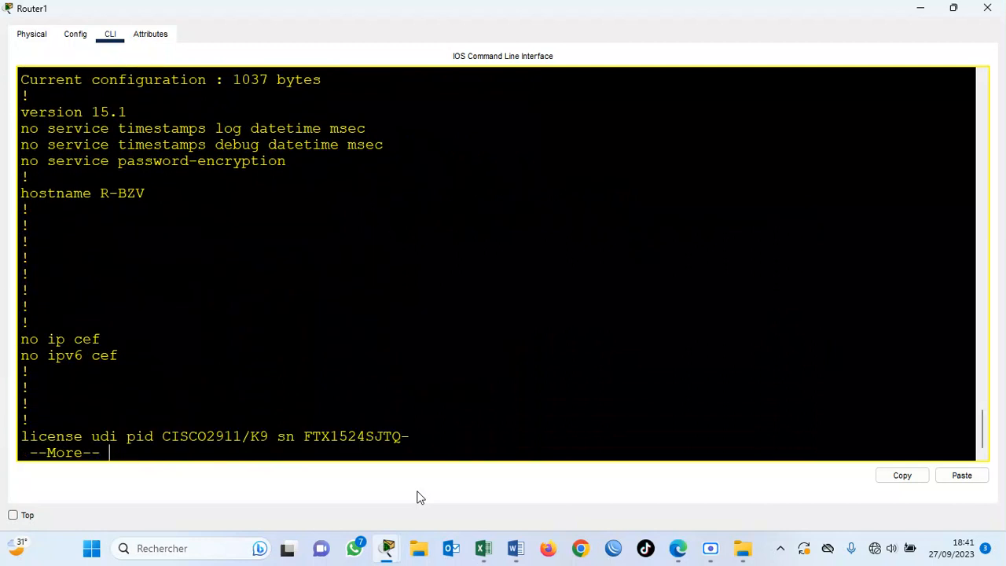
key("space")
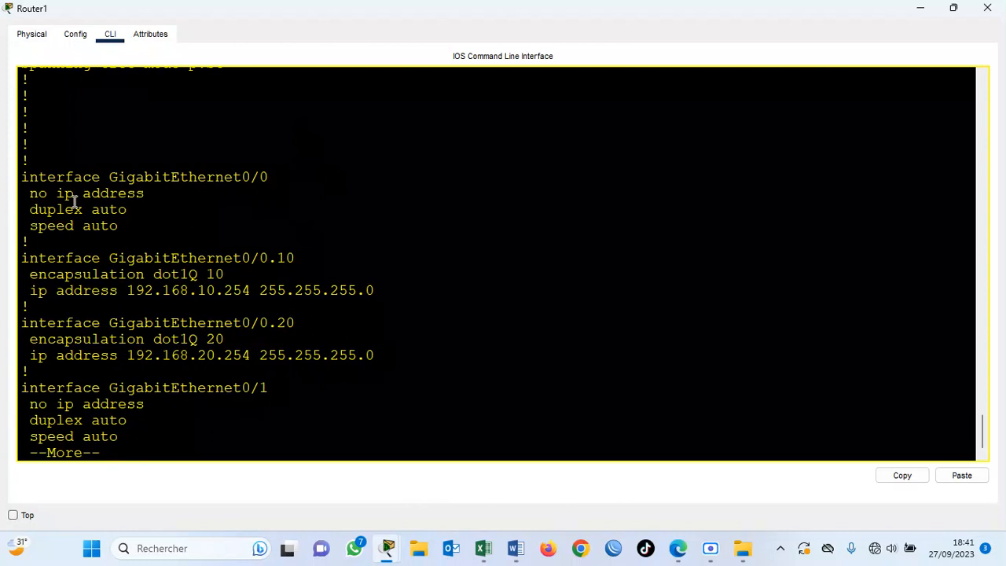
left_click_drag(45, 179, 274, 184)
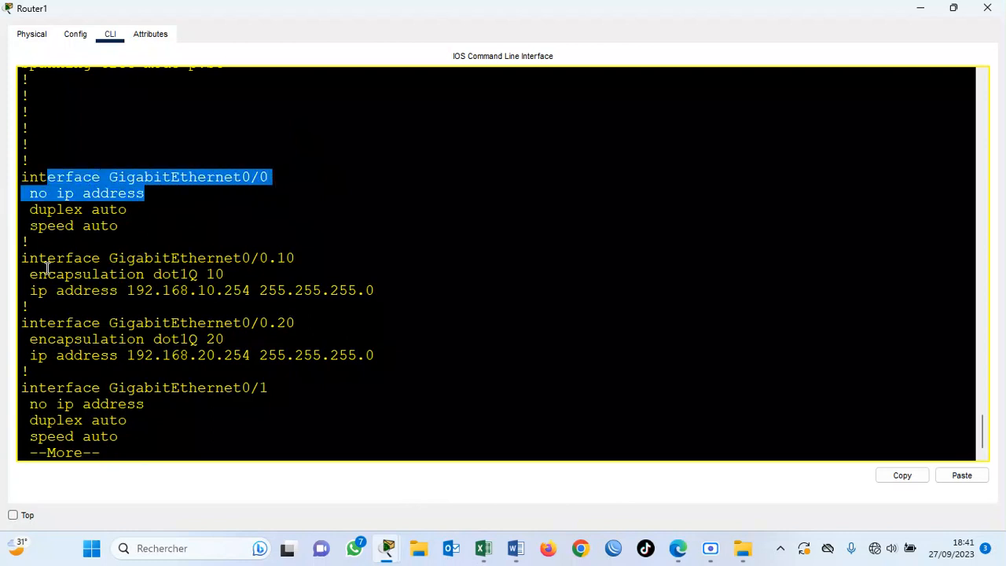
left_click_drag(27, 262, 339, 290)
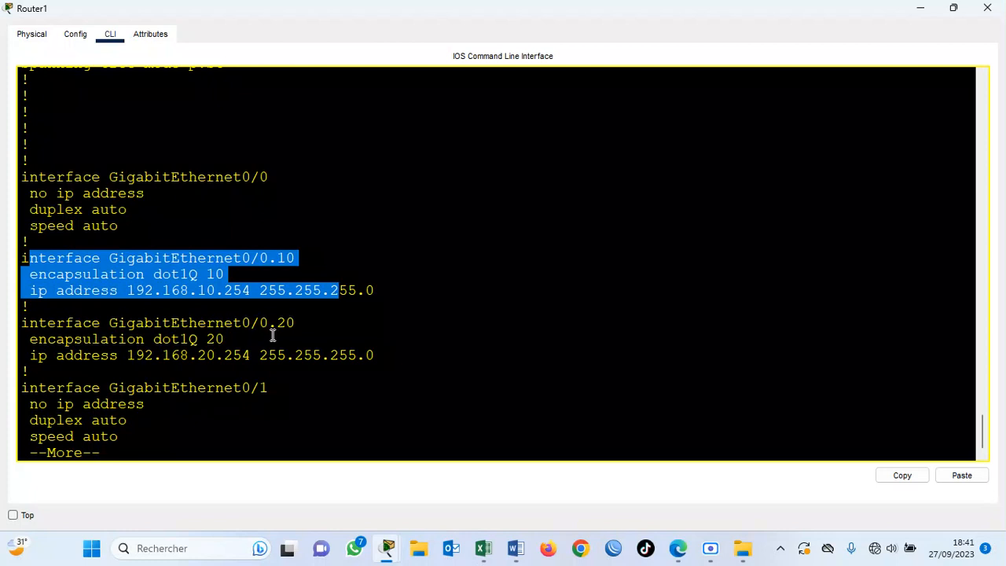
left_click(36, 355)
left_click_drag(36, 356, 376, 360)
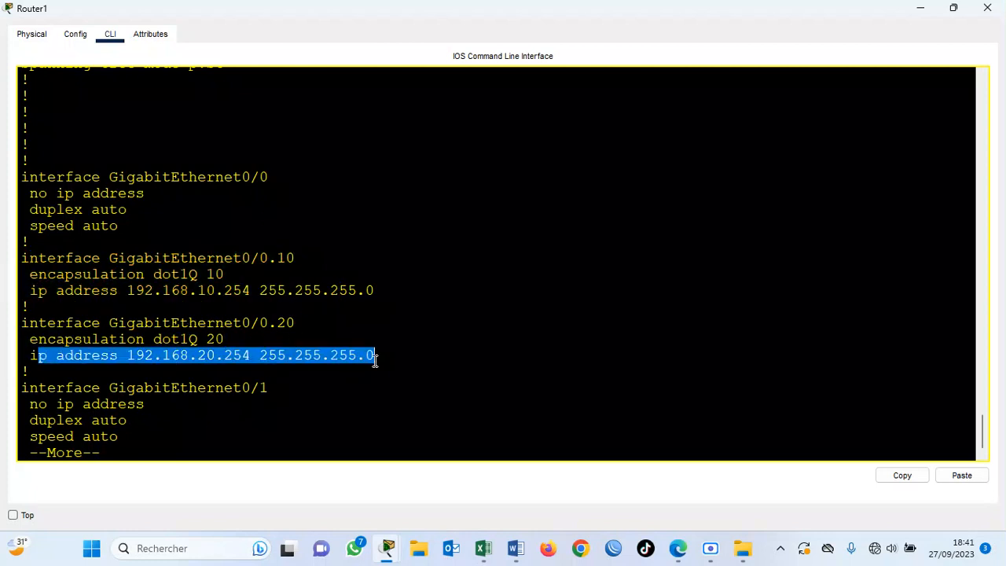
left_click(372, 406)
key("Return")
key("Return")
key("Return")
key("Return")
key("Return")
key("Return")
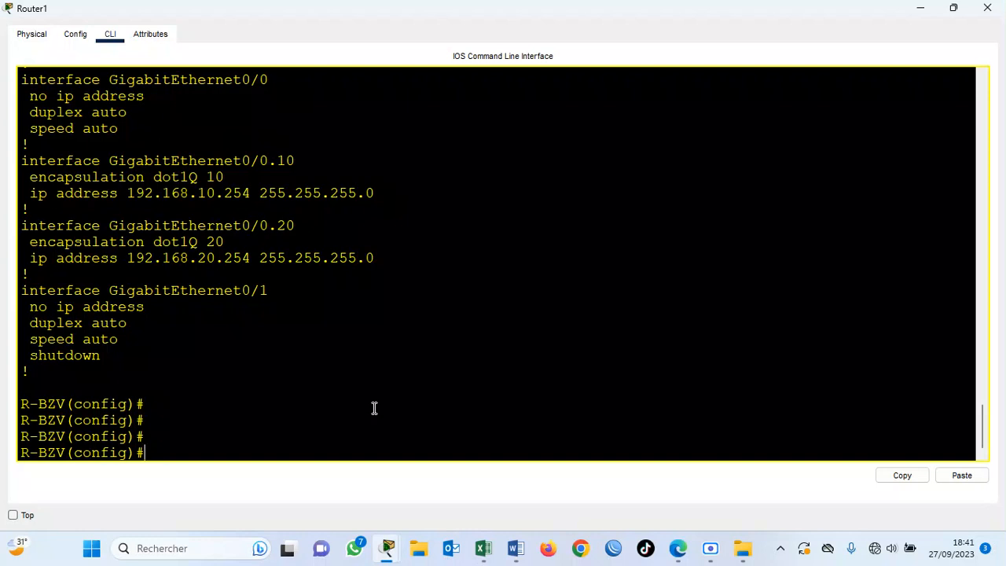
Create DHCP pool lan-BZV on R-BZV with network 192.168.10.0 and mask 255.255.255.0
type("ip dhcp pool lan-B")
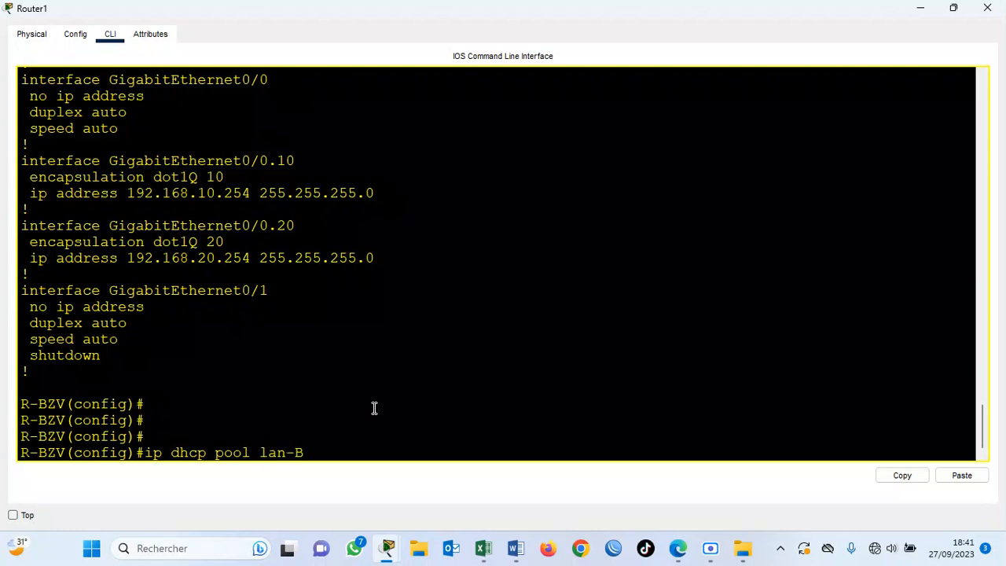
type("ZV")
key("Return")
type("net")
key("Tab")
type("192")
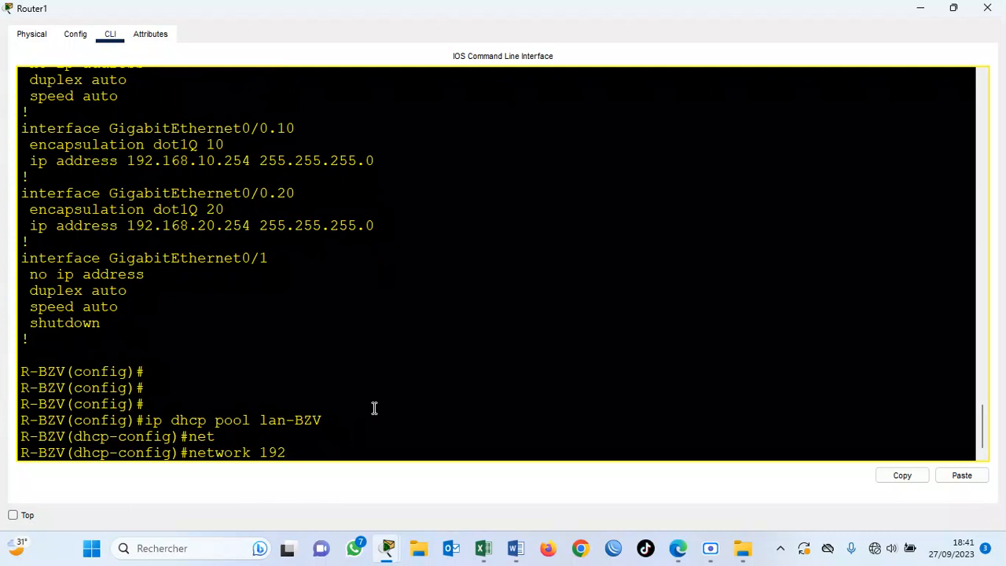
type(".168.10.0 255.255.255.0")
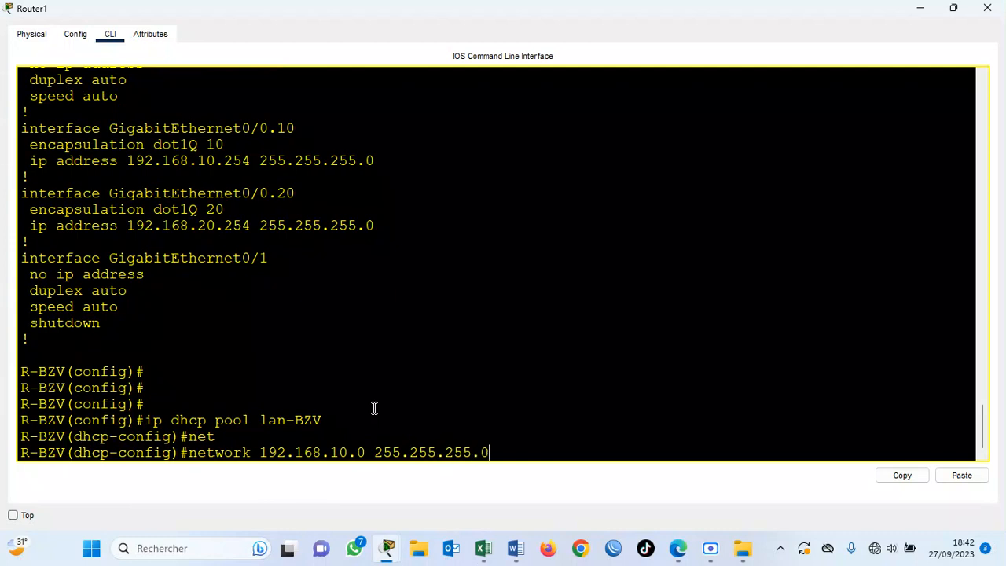
key("Return")
Set default router 192.168.10.254 and DNS server 8.8.8.8 for the lan-BZV DHCP pool
type("def")
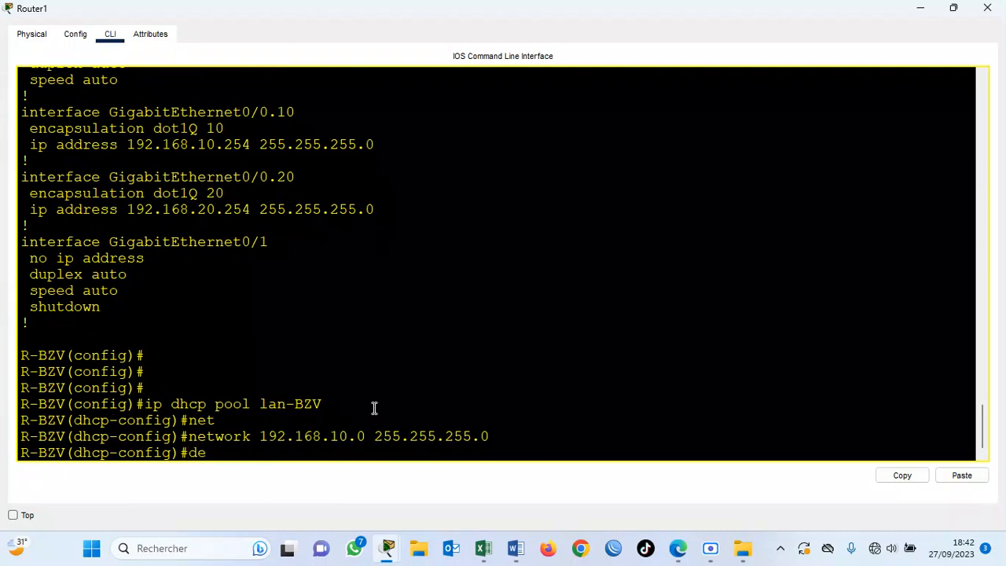
key("Tab")
type("19")
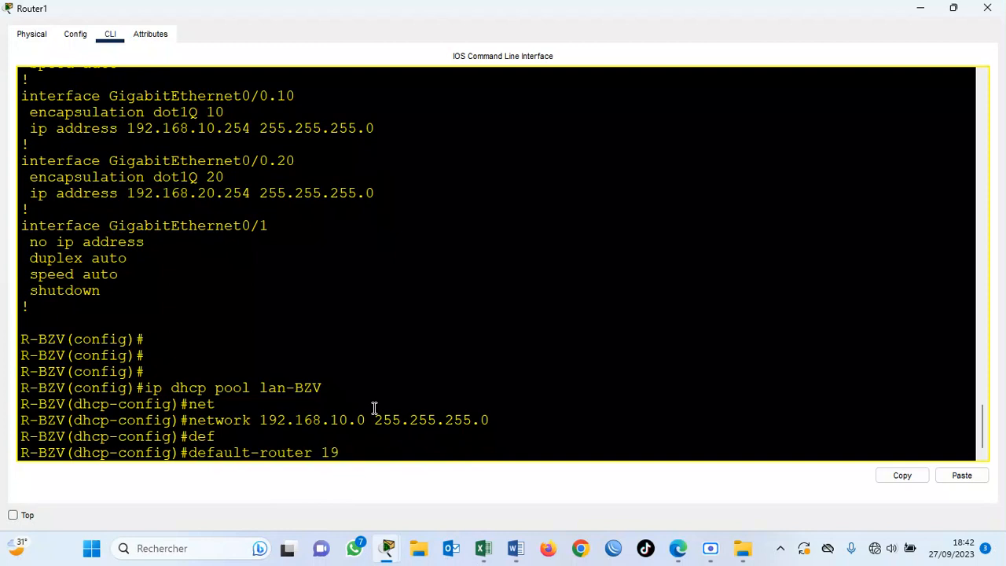
type("2.168.10.254")
key("Return")
type("dns")
key("Tab")
type("8.8.8.8")
key("Return")
key("Return")
key("Return")
key("Return")
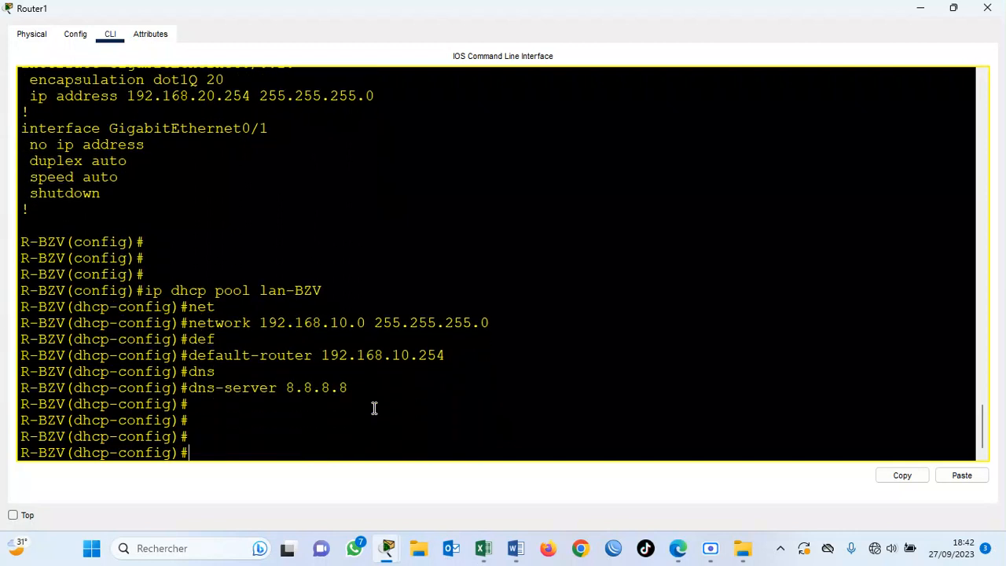
key("Return")
Create a second DHCP pool named vlan20 on R-BZV
type("ip dhcp")
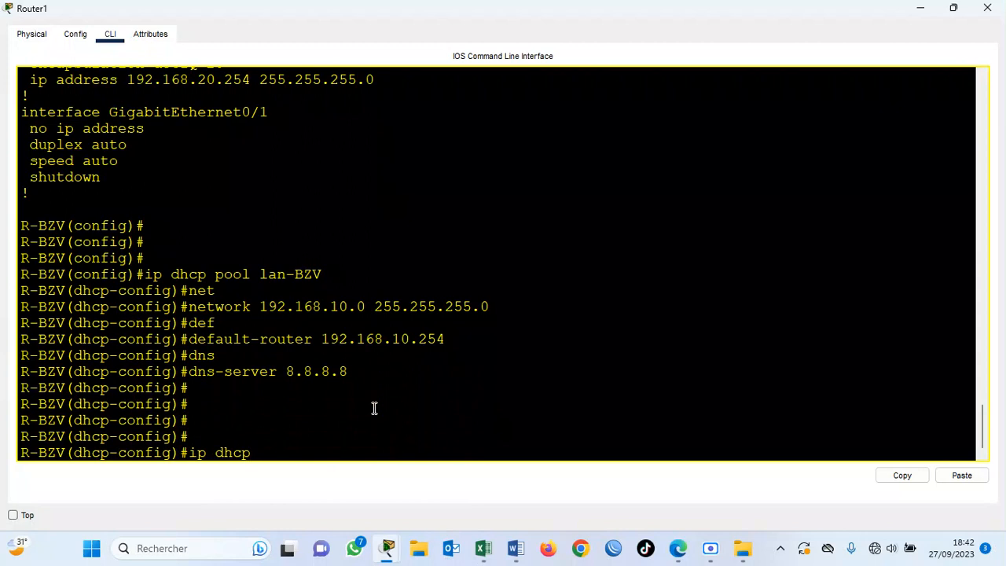
type(" pool")
type(" lan")
type("-")
key("BackSpace")
key("BackSpace")
key("BackSpace")
type("vlan20")
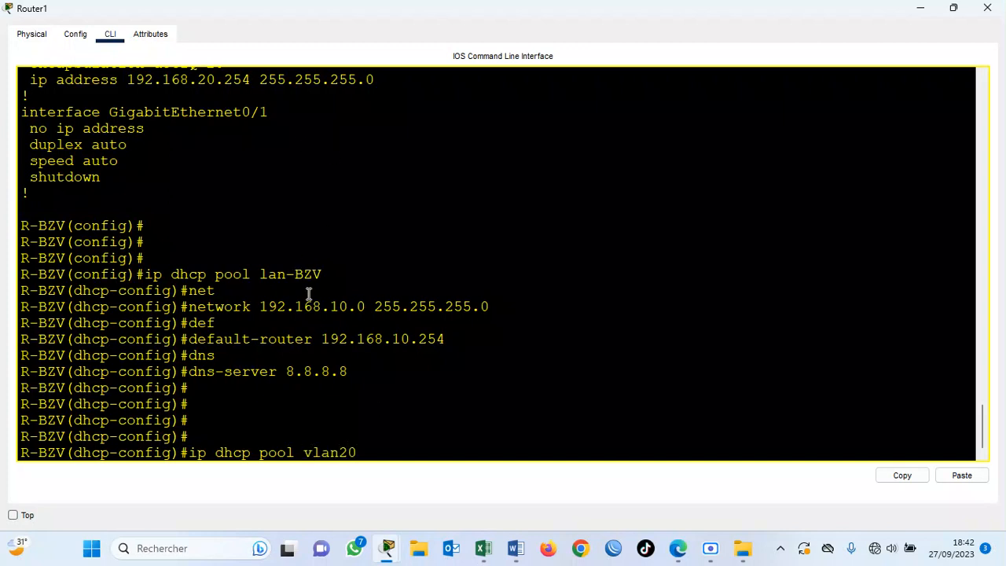
key("Return")
Set the vlan20 pool's network to 192.168.20.0 with mask 255.255.255.0
type("net")
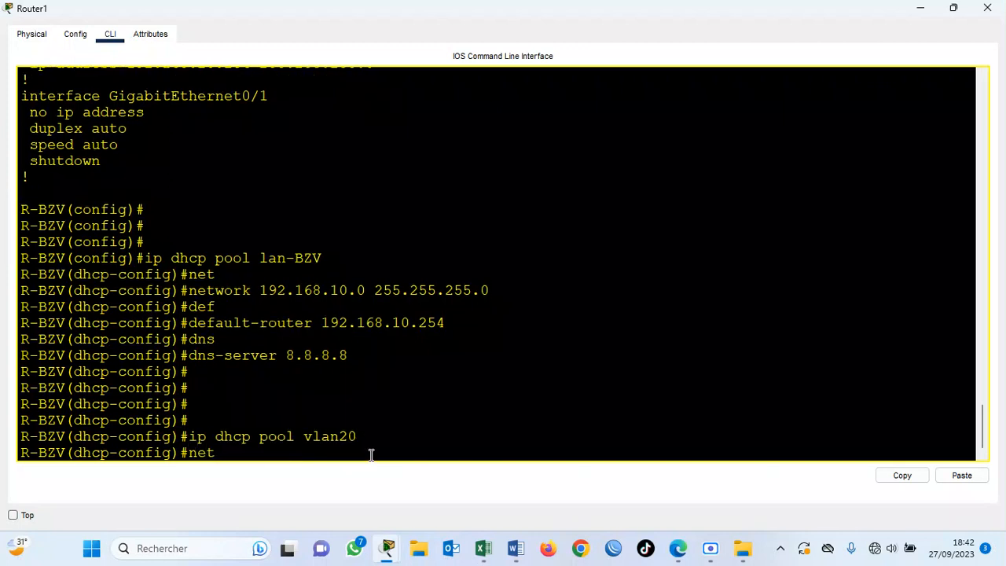
key("Tab")
type("192")
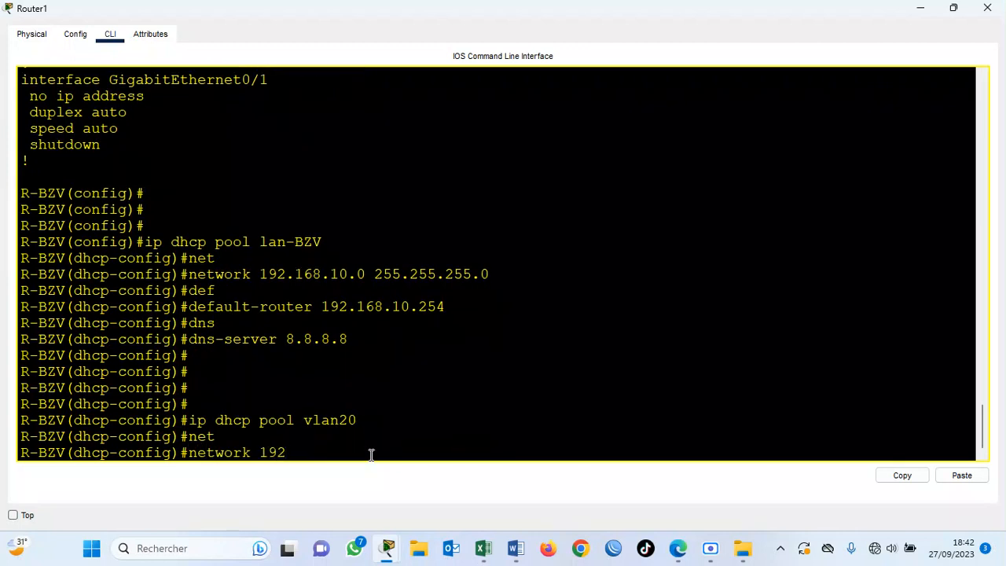
type(".168.20.0 255.255.255.0")
key("Return")
Set default router 192.168.20.254 and DNS server 8.8.8.8 for the vlan20 DHCP pool
type("def")
key("Tab")
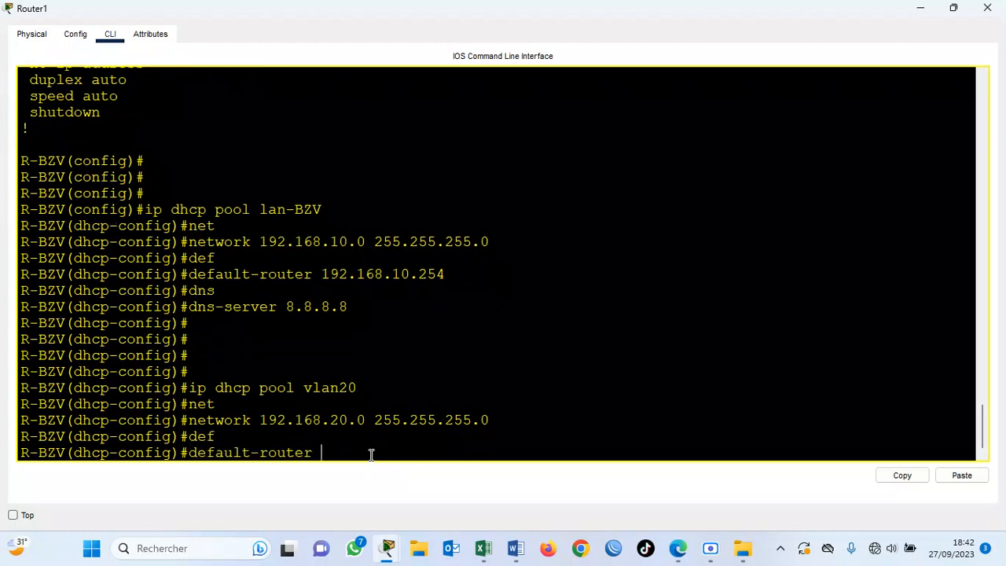
type("192.168.20.254")
key("Return")
type("dns")
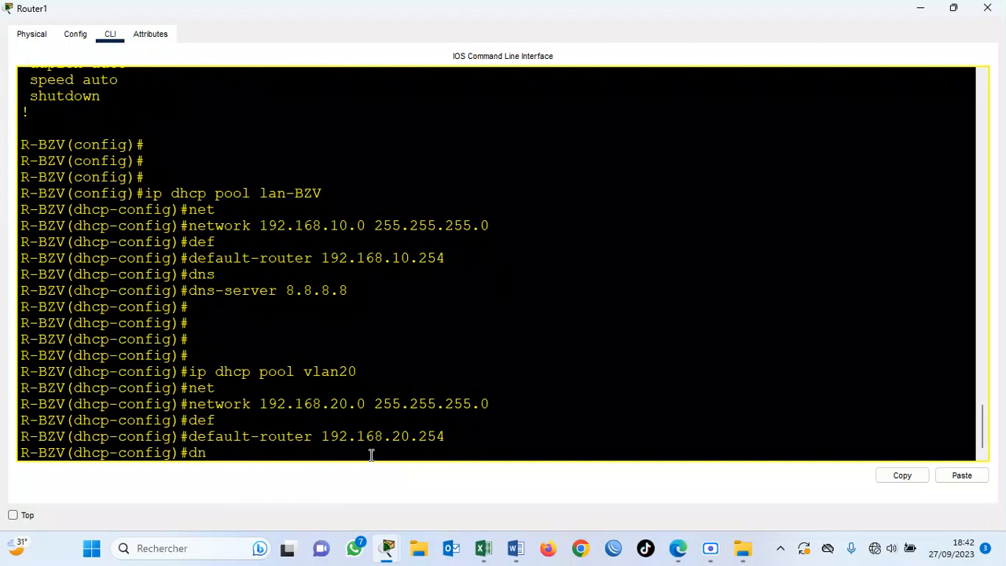
key("Tab")
type("8.8.8.8")
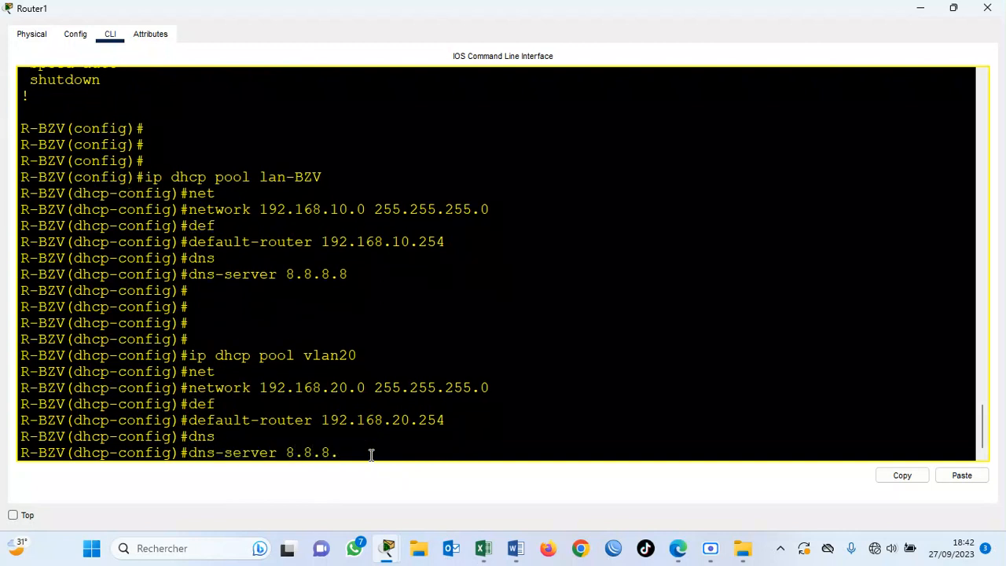
key("Return")
key("Return")
key("Return")
Try to save the router configuration with do wr from DHCP configuration mode
type("do wr")
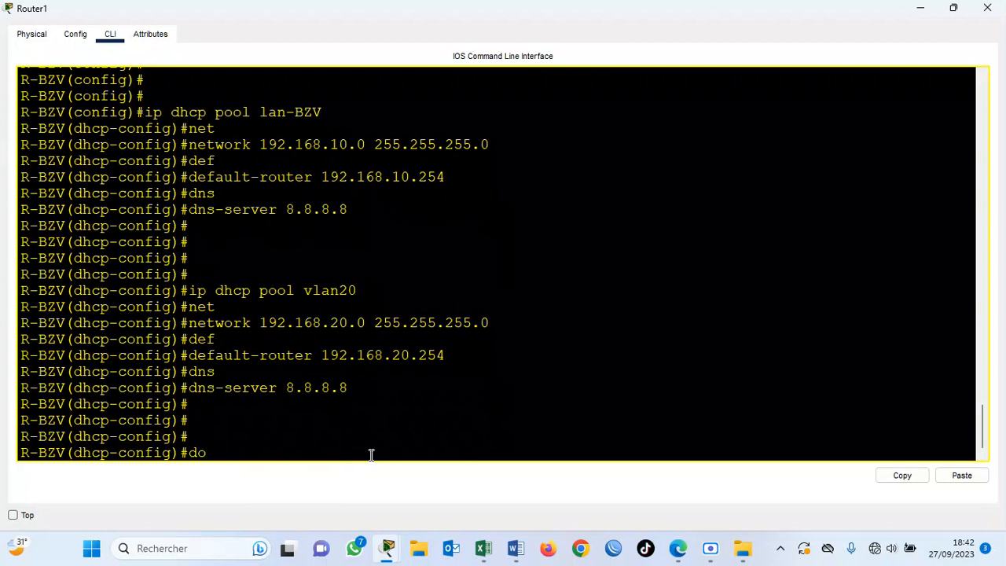
key("Return")
key("Return")
key("Return")
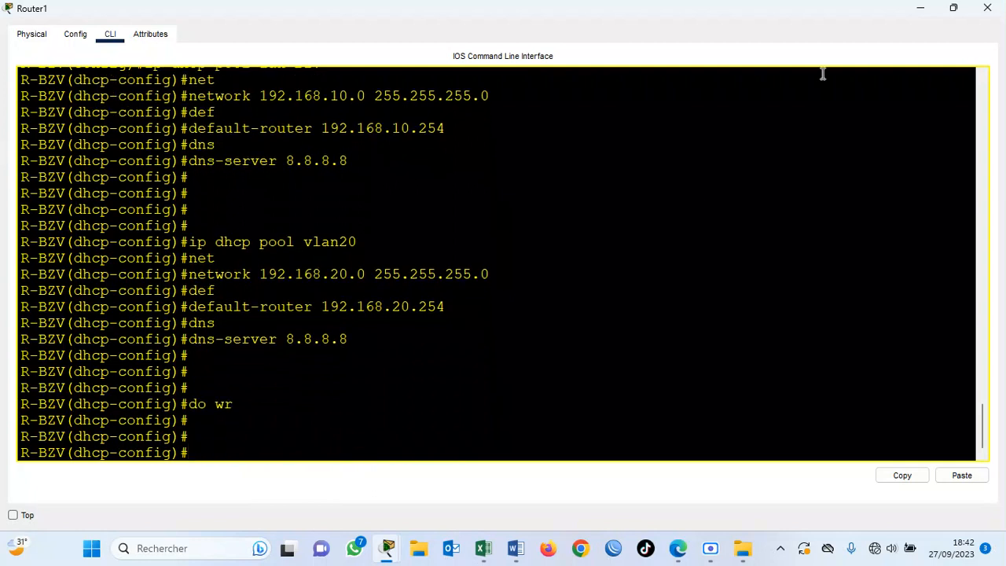
Review the lan-BZV and vlan20 DHCP pools in the running configuration with do sh run, and close the router window
type("do sh run")
key("Return")
key("Return")
key("Return")
key("Return")
key("Return")
key("Return")
key("Return")
key("Return")
key("Return")
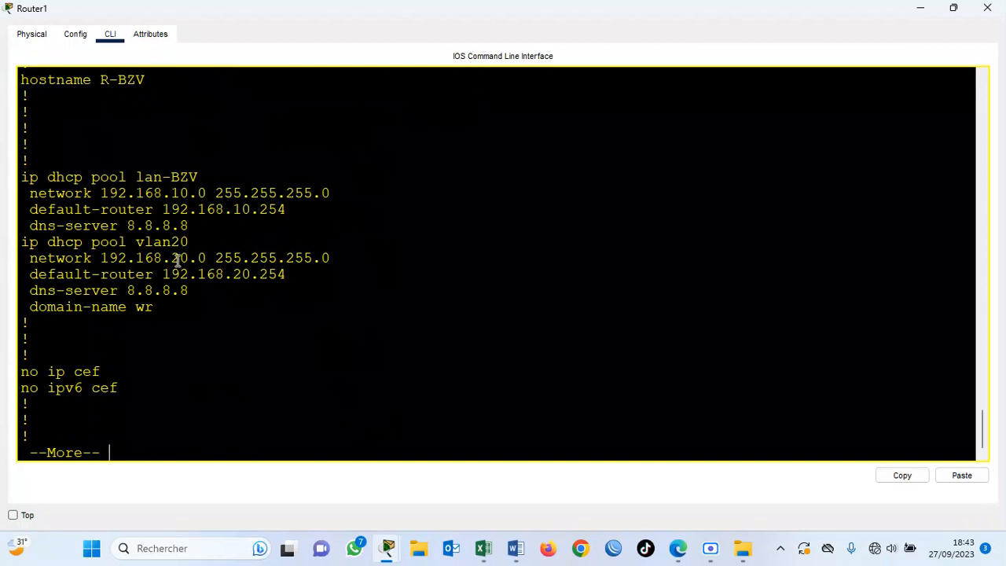
left_click(989, 8)
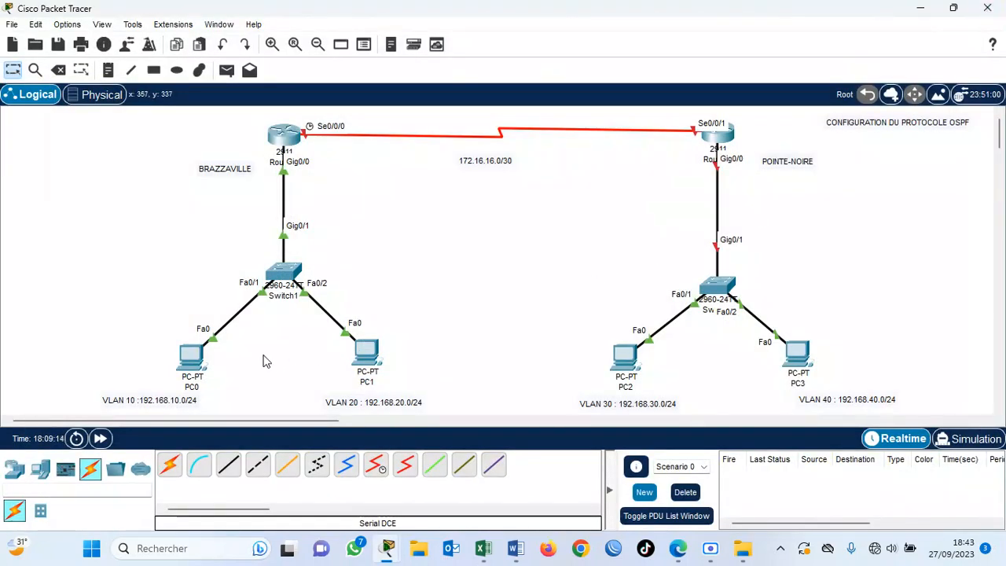
Switch PC0's IPv4 configuration to DHCP and close its window
left_click(192, 358)
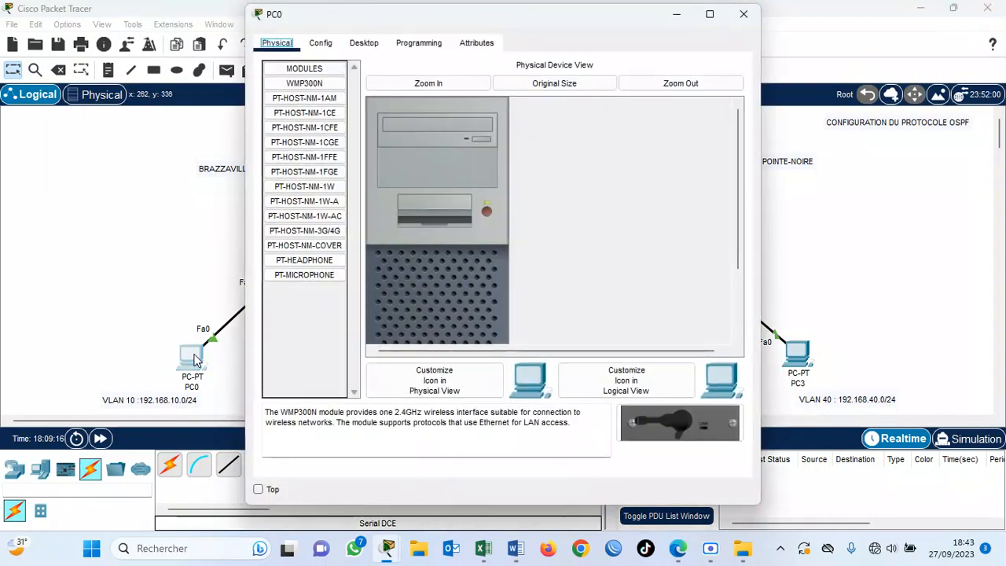
left_click(366, 42)
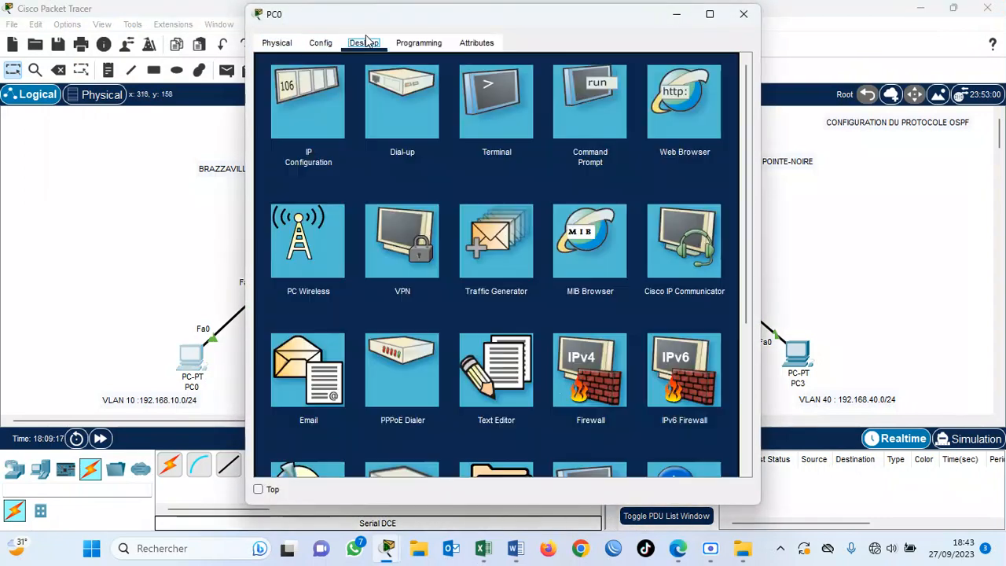
left_click(313, 101)
left_click(284, 128)
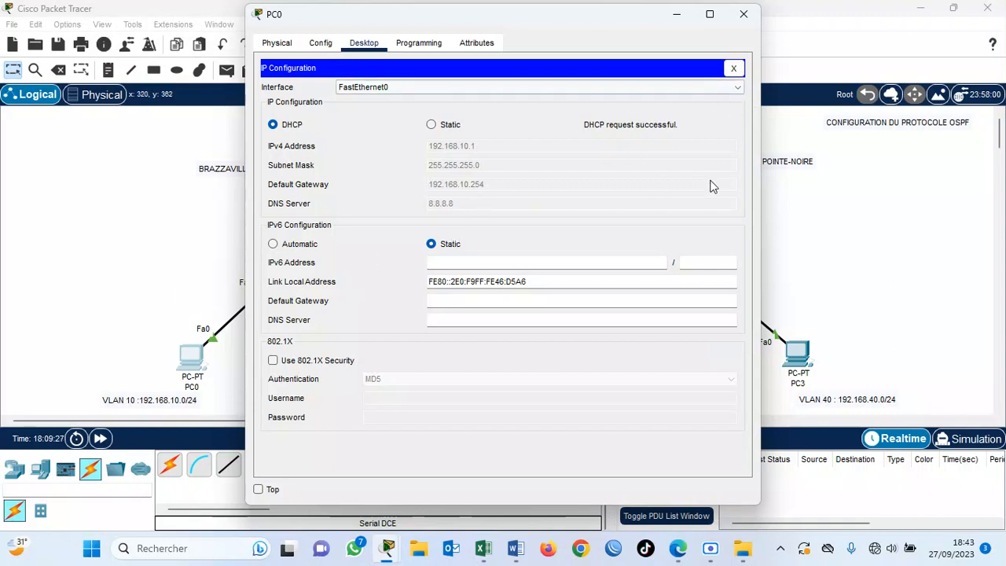
left_click(743, 15)
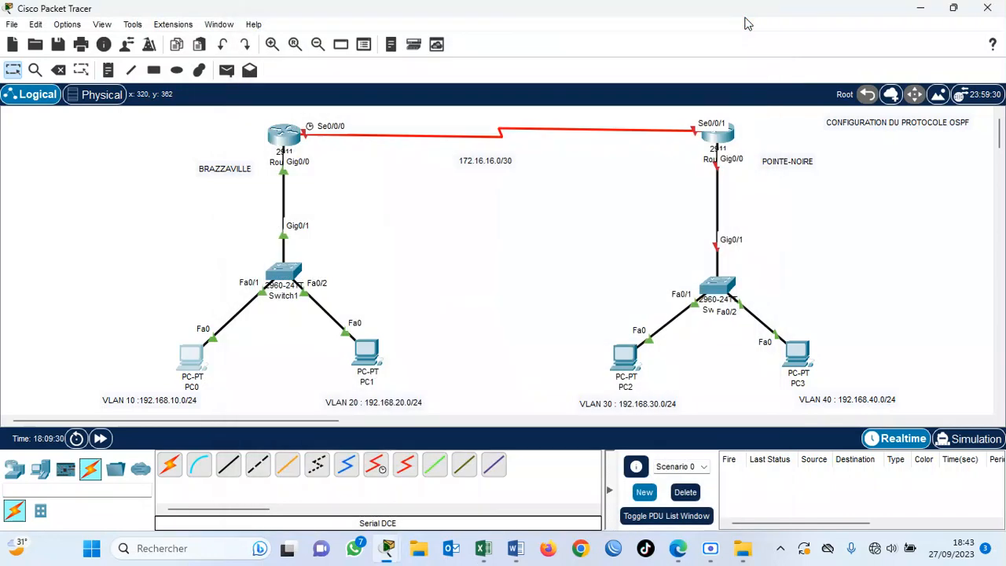
Switch PC1's IPv4 configuration to DHCP and close its IP configuration
left_click(362, 357)
left_click(360, 46)
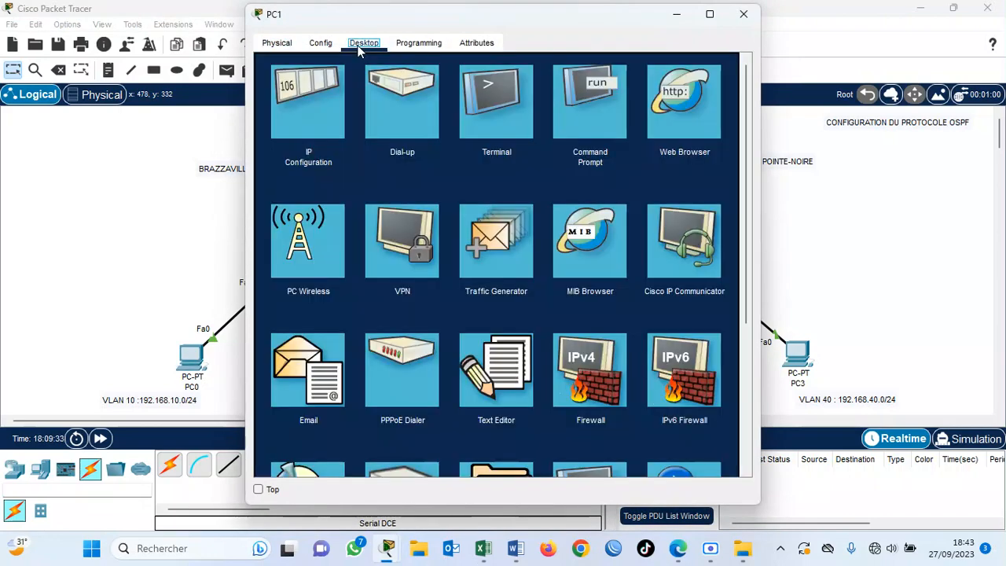
left_click(323, 105)
left_click(274, 125)
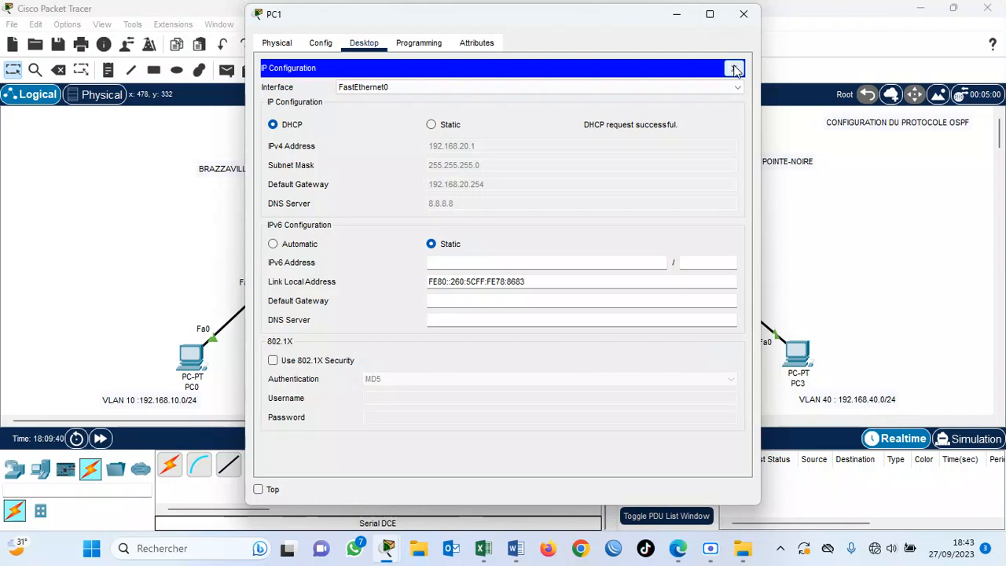
left_click(732, 68)
Ping 192.168.10.1 from PC1's command prompt to test inter-VLAN connectivity, and close PC1's window
left_click(598, 100)
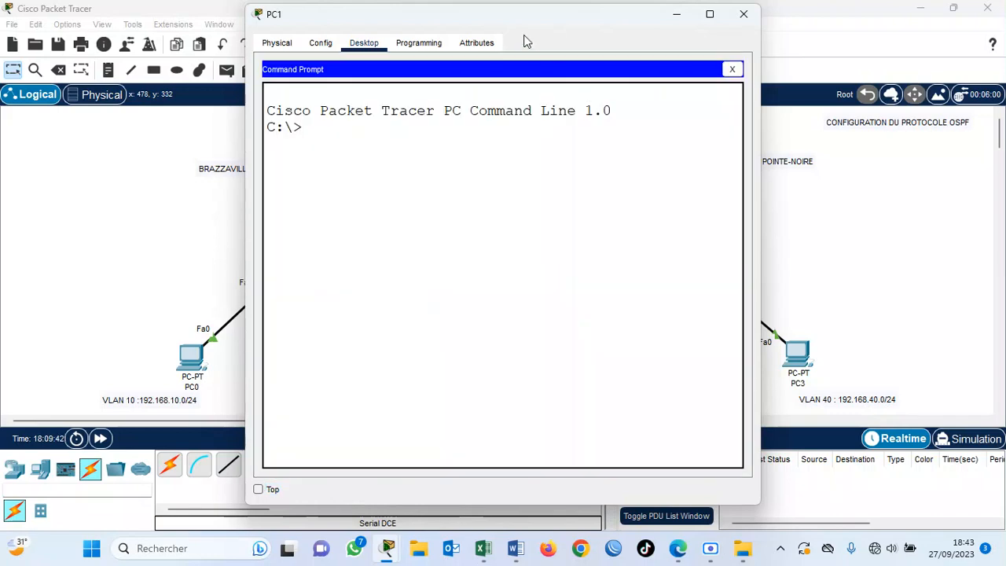
left_click_drag(507, 26, 704, 36)
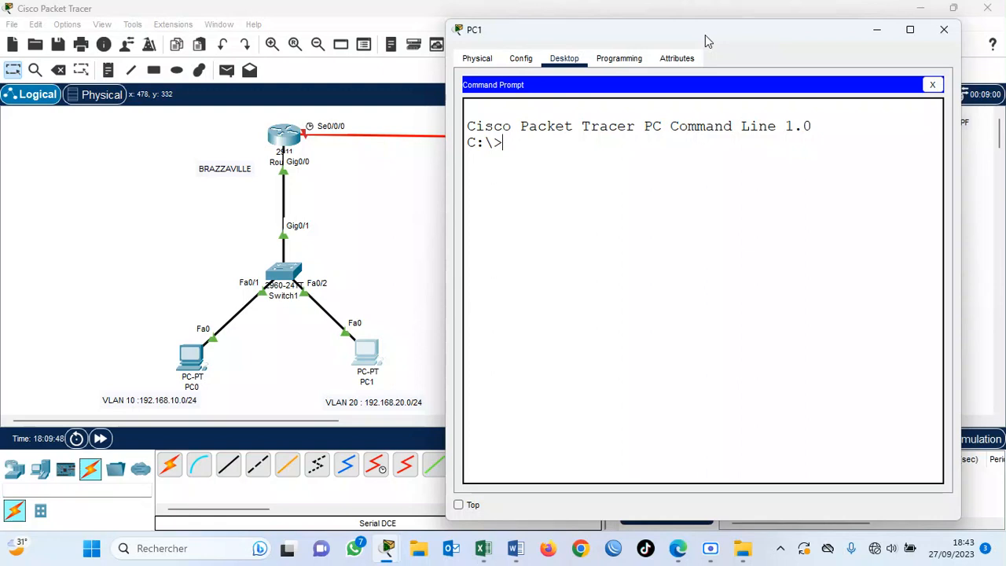
type("ping 1921")
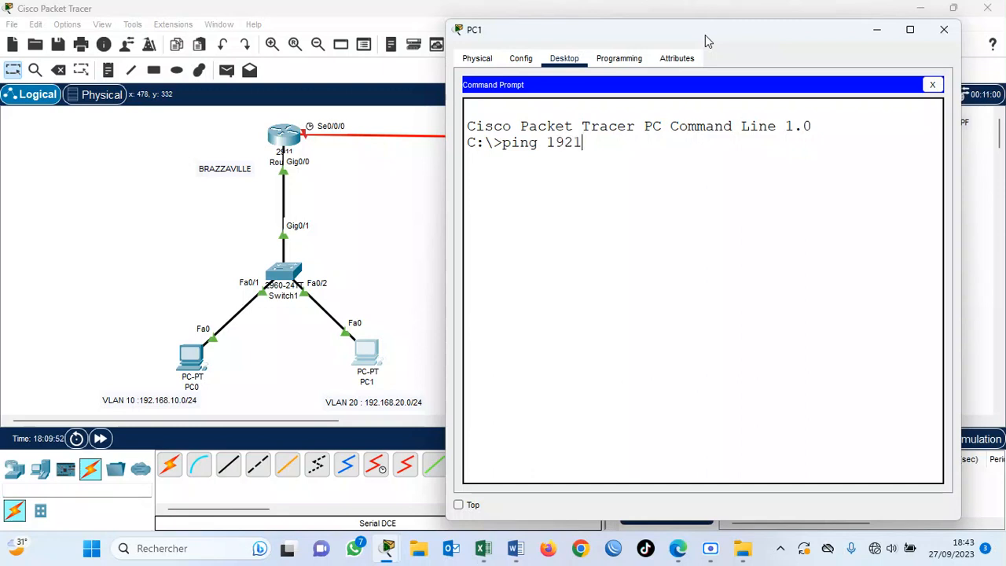
key("BackSpace")
type(".168.10.1")
key("Return")
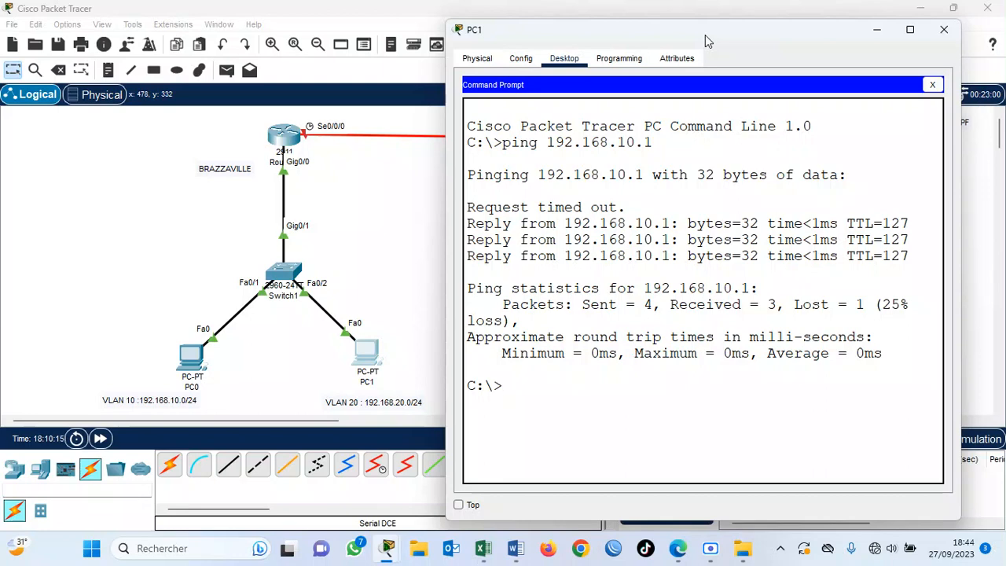
left_click(943, 33)
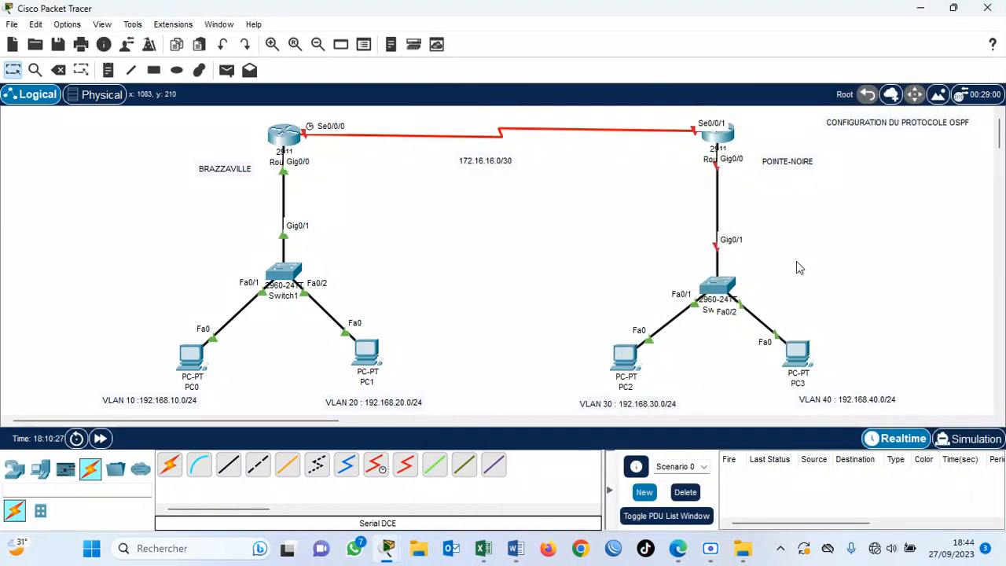
Open the Pointe-Noire switch's command line, maximize its window and enter global configuration mode with en and conf t
left_click(713, 289)
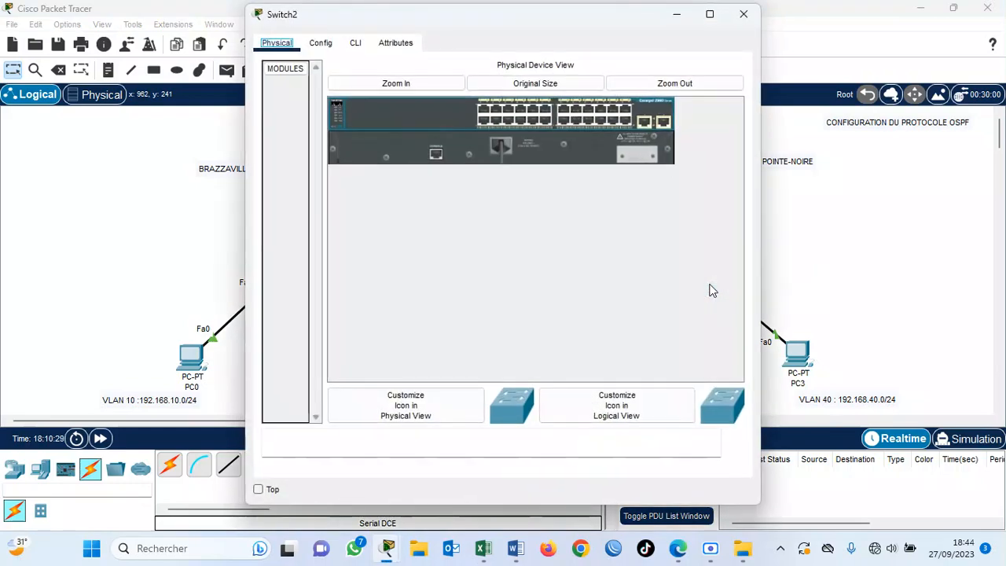
left_click(355, 44)
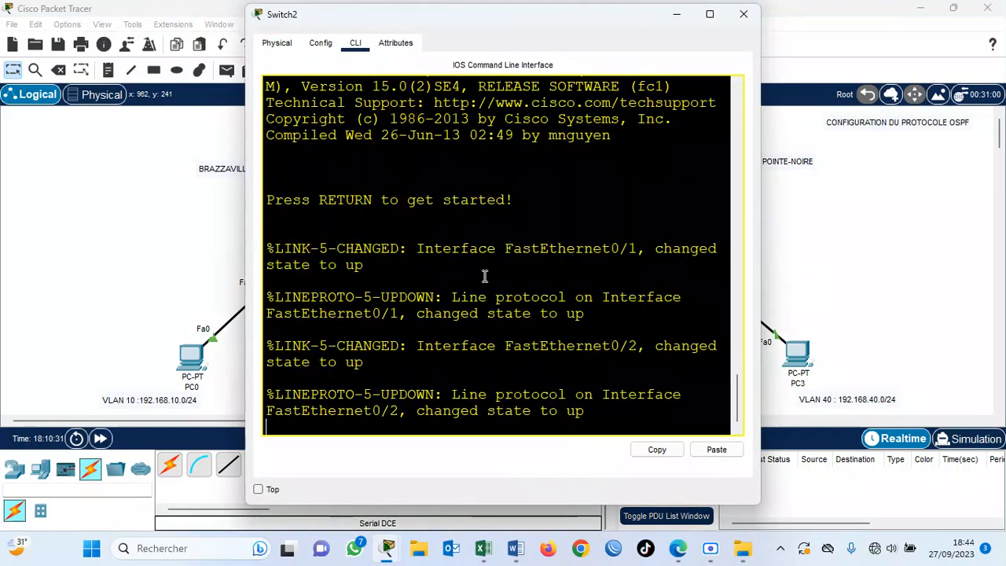
key("super+Up")
key("Return")
key("Return")
key("Return")
key("Return")
type("en")
key("Return")
key("Return")
type("conf ")
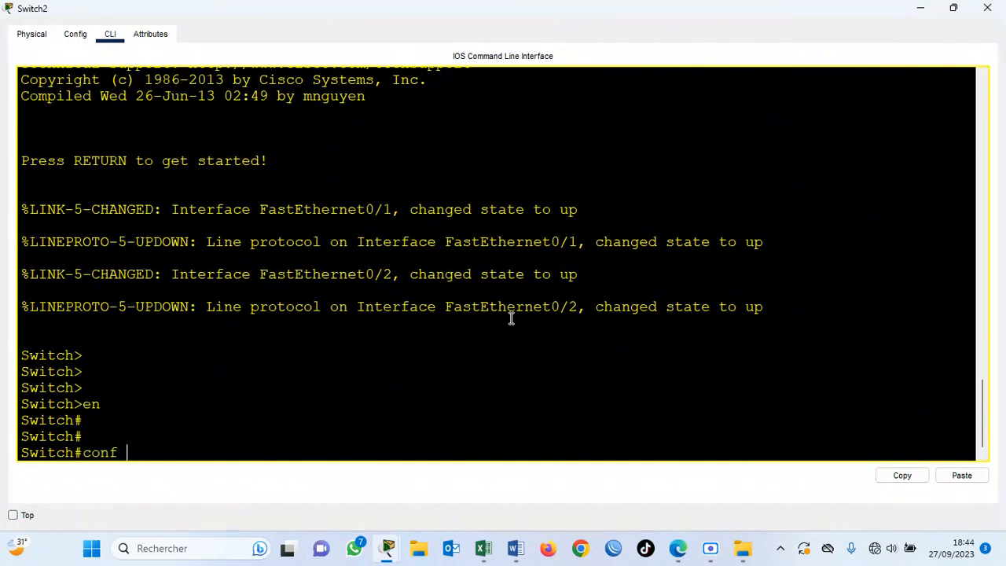
type("t")
key("Return")
key("Return")
key("Return")
key("Return")
Disable DNS lookup on the Pointe-Noire switch with no ip domain-lookup
type("no ip dom")
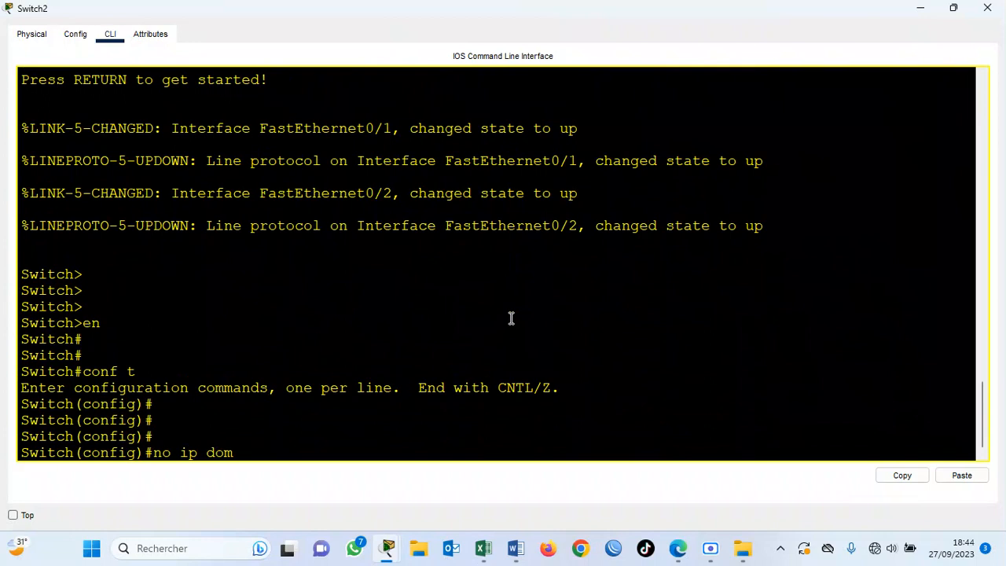
type("ain-lo")
key("Tab")
key("Return")
key("Return")
key("Return")
key("Return")
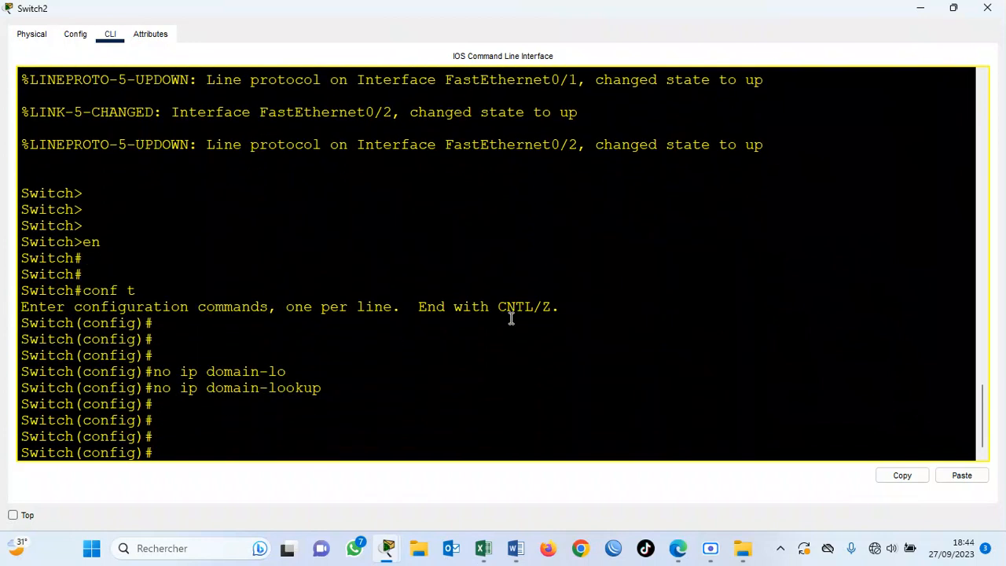
Set the Pointe-Noire switch's hostname to S-P/N
type("hos")
key("Tab")
type("S-P/N")
key("Return")
key("Return")
key("Return")
key("Return")
key("Return")
Create VLAN 30 on the switch and name it COMPTABILITE, checking the topology for the VLAN number
type("vlan 30")
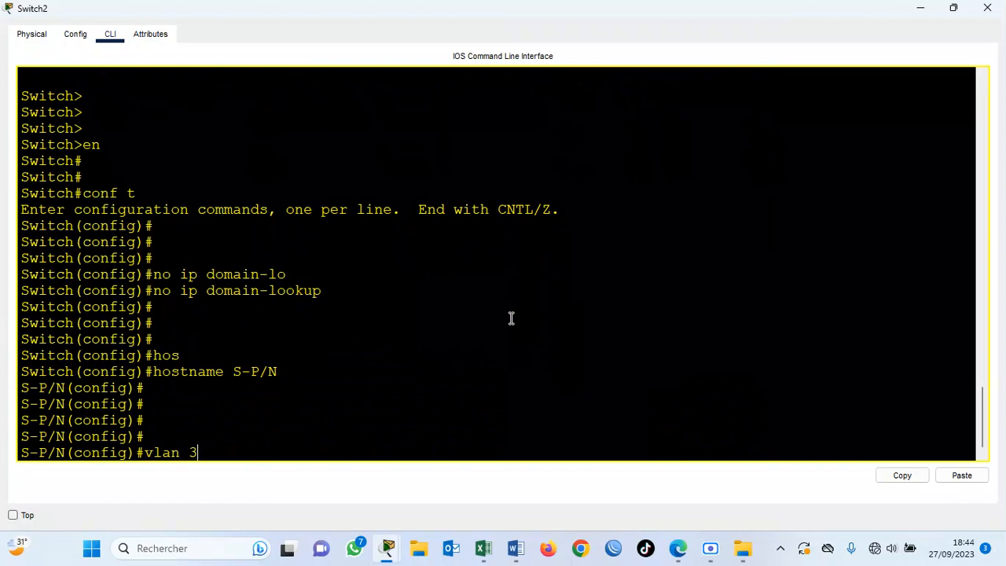
left_click(930, 8)
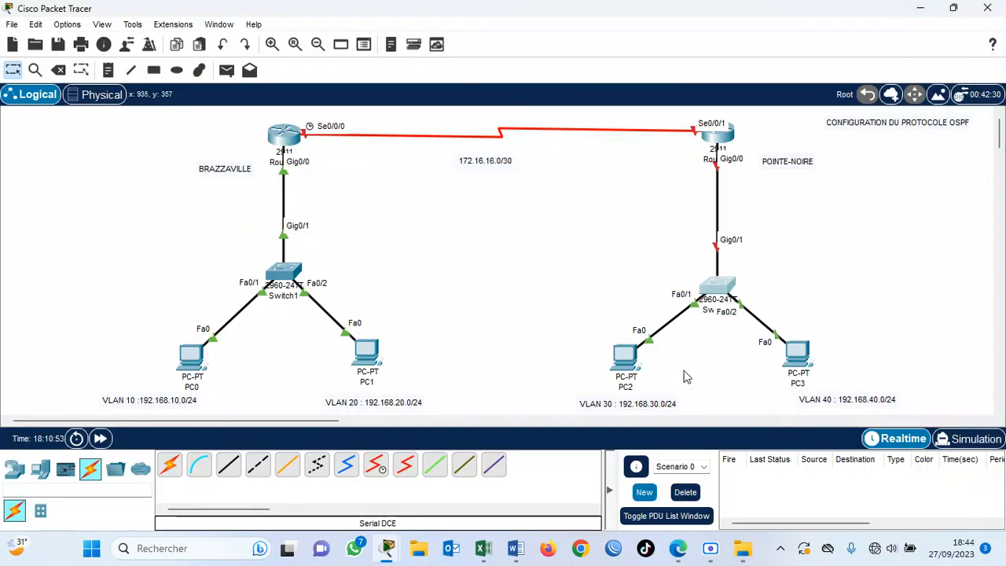
left_click(723, 289)
key("Return")
type("na")
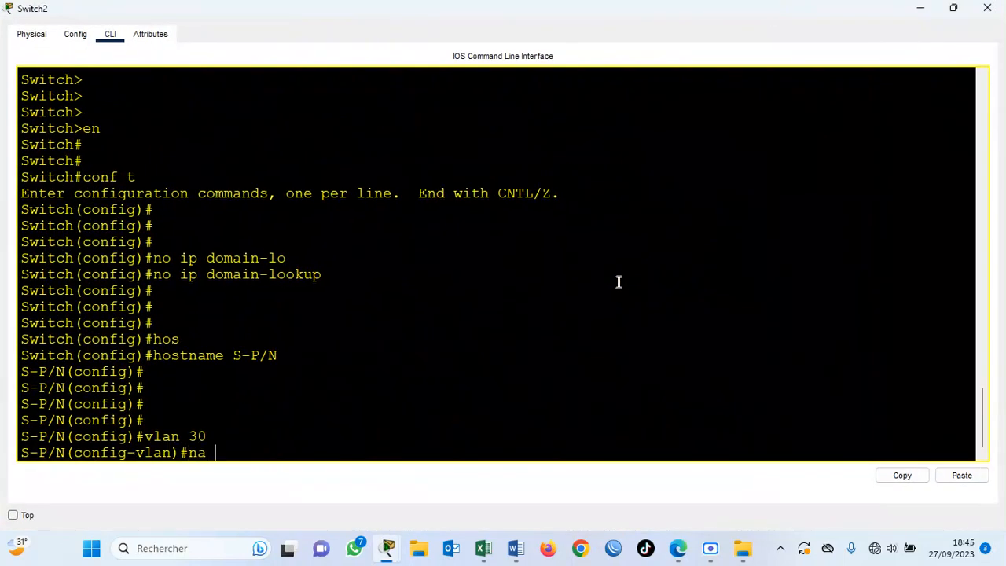
key("Tab")
type("COMPTAB")
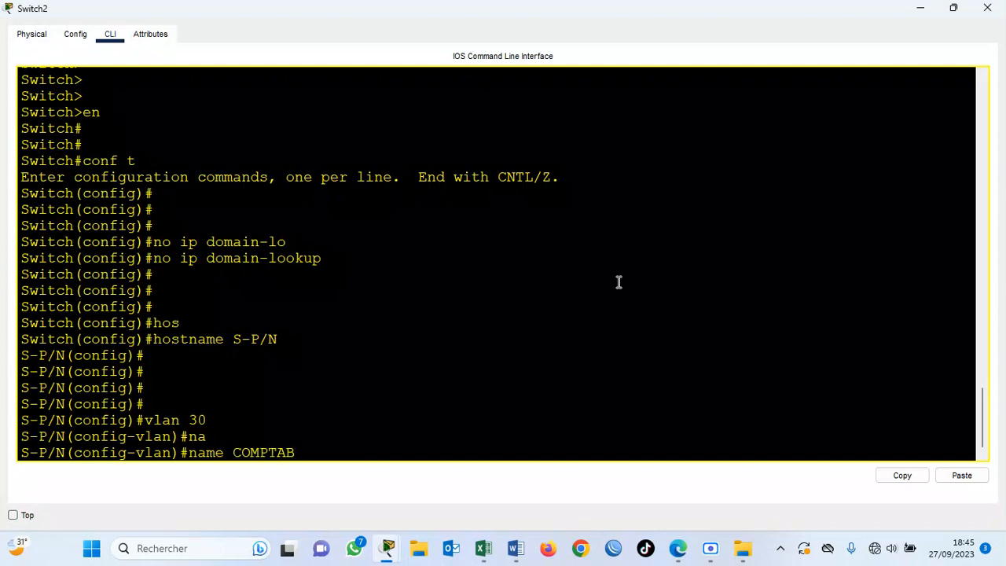
type("ILITE")
key("Return")
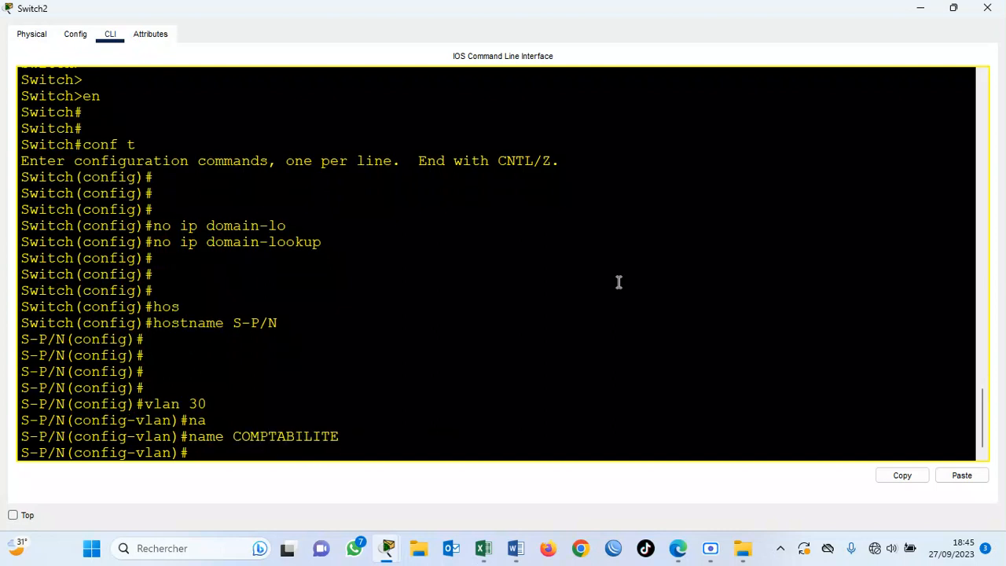
Create VLAN 40 on the switch and try to name it RESSOURCE HUMAINE
type("vlan 40")
key("Return")
type("na")
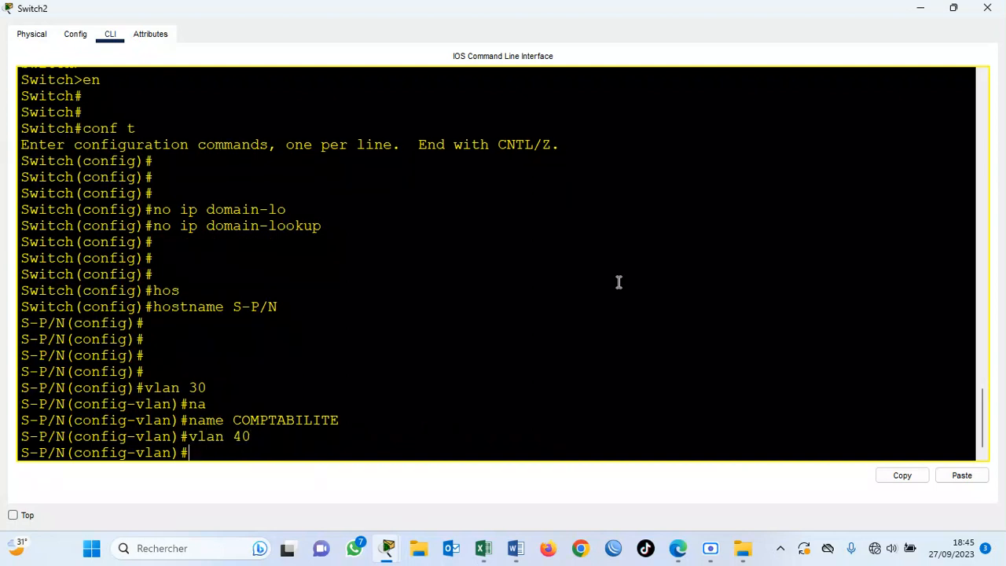
key("Tab")
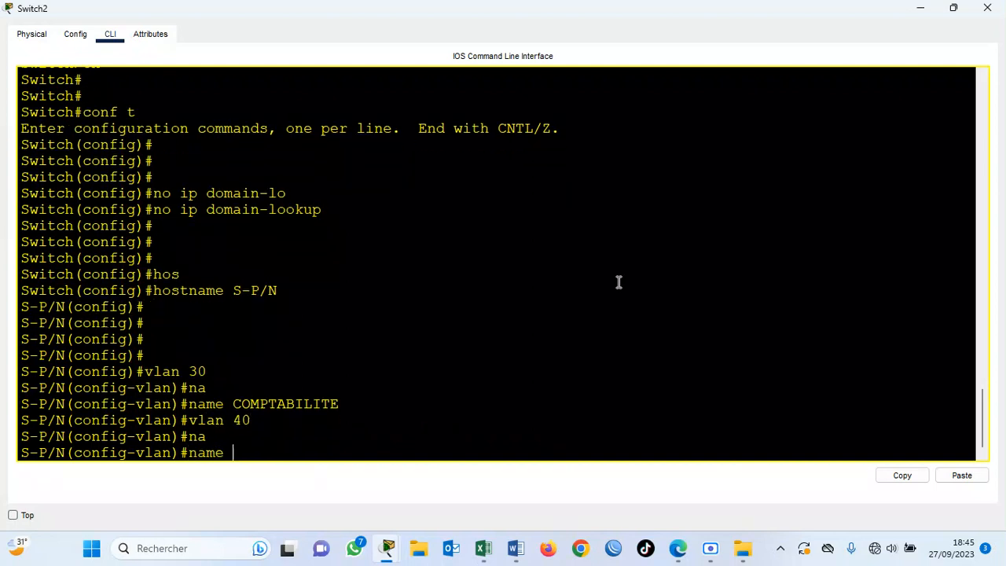
type("RESSOURCE")
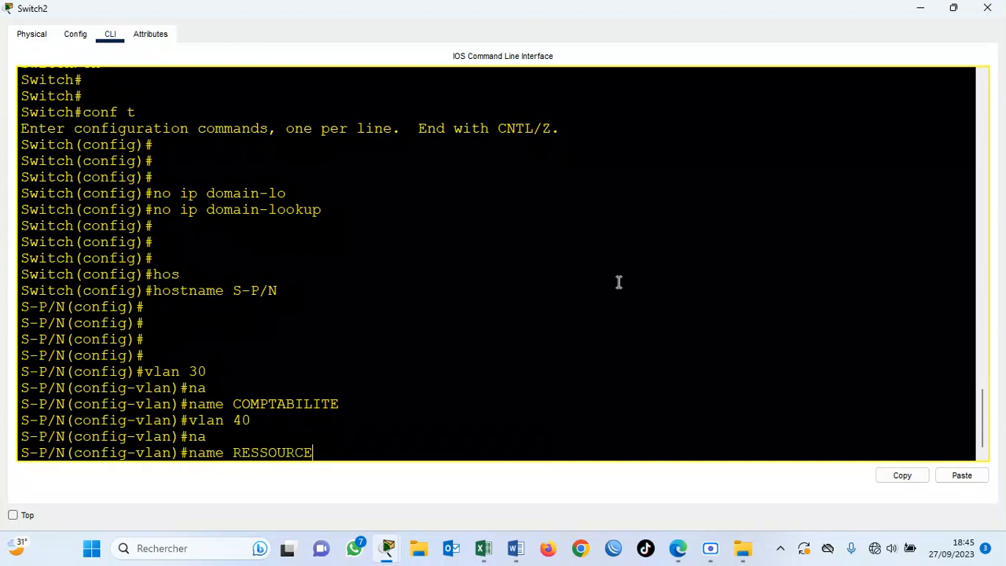
type(" HUMAINE")
key("Return")
key("Return")
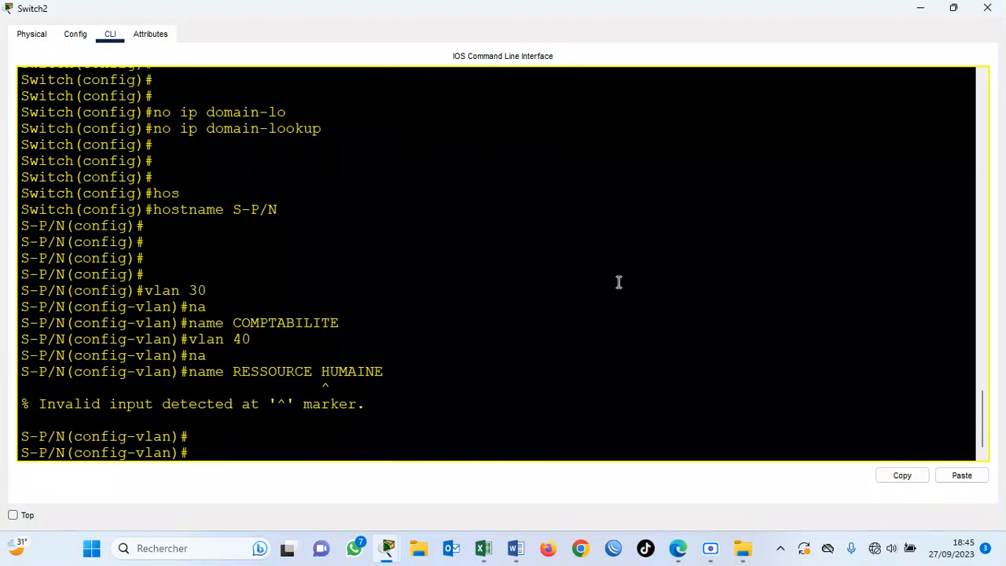
Reissue the VLAN 40 name command with a hyphen, as RESSOURCE-HUMAINE
key("Up")
key("Left")
key("Left")
key("Left")
key("BackSpace")
type("-")
key("Return")
key("Return")
key("Return")
key("Return")
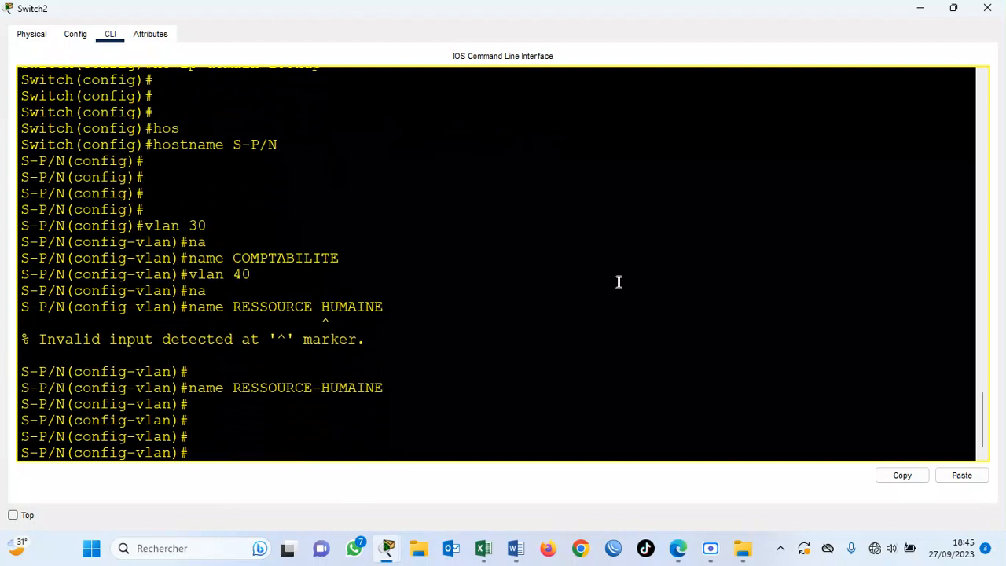
Display the switch's VLAN table with do sh vlan brief to check the newly created VLANs
type("dfo sh")
key("BackSpace")
key("BackSpace")
key("BackSpace")
key("BackSpace")
key("BackSpace")
key("BackSpace")
type("o sh vlan brief")
key("Return")
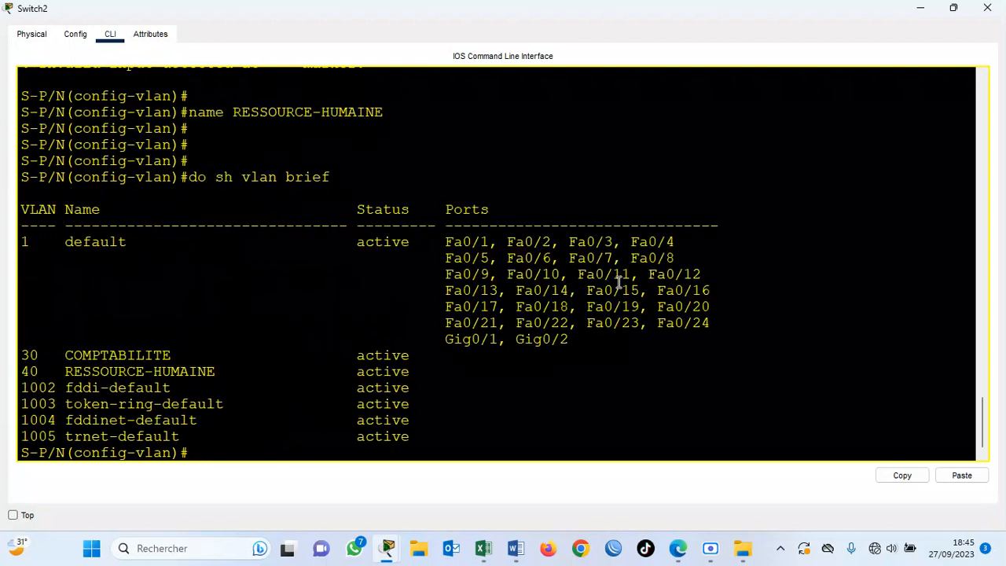
key("Return")
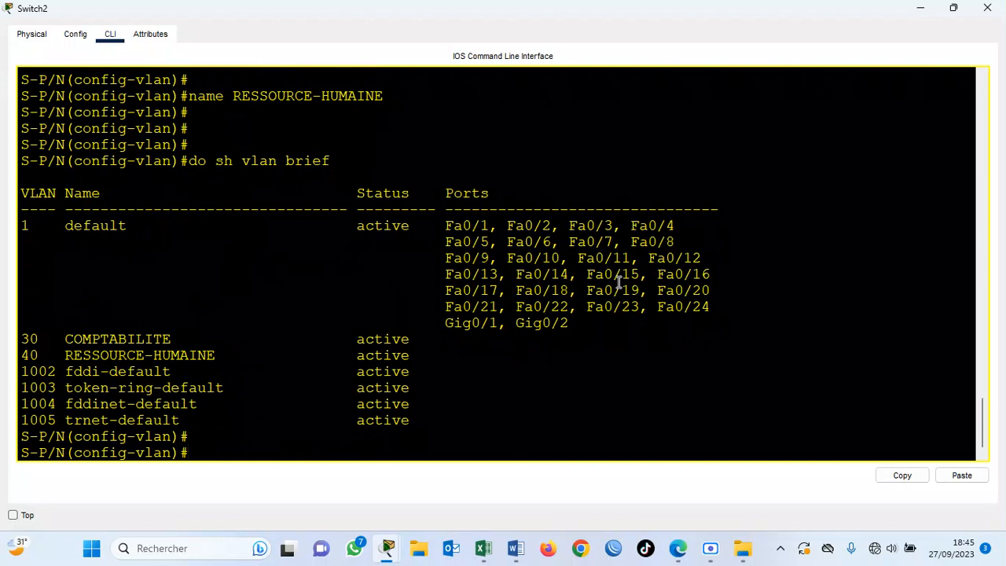
Exit VLAN configuration and set interface FastEthernet 0/1 to switchport mode access
key("Return")
key("Return")
key("Return")
type("ex")
key("Return")
key("Return")
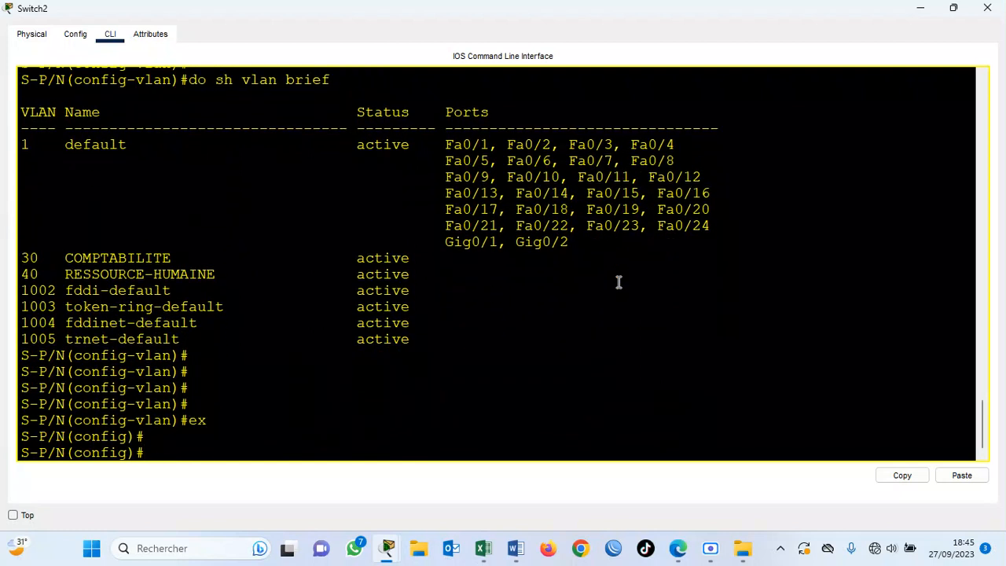
type("inter")
key("Tab")
type("f")
key("Tab")
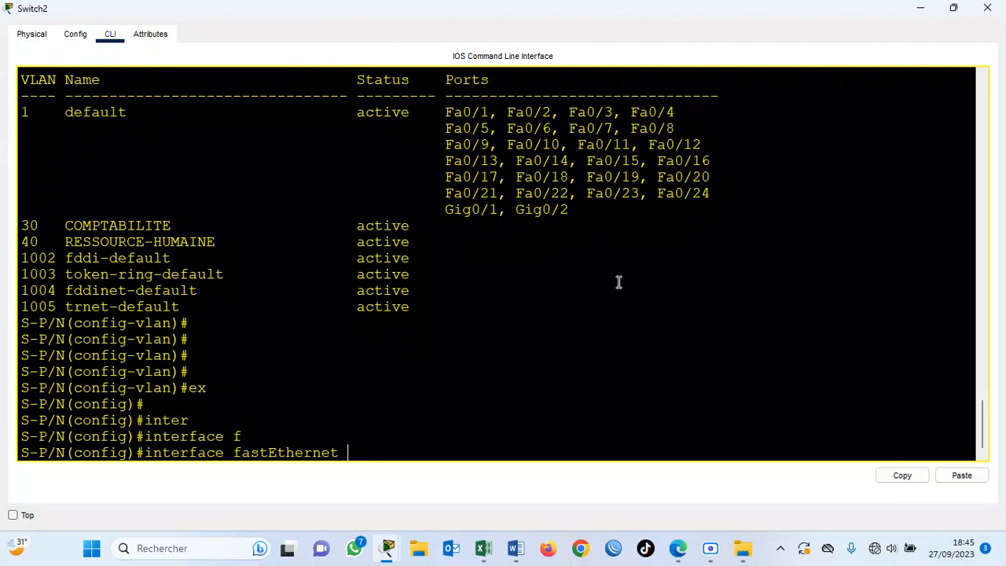
type("0/1")
key("Return")
type("swo")
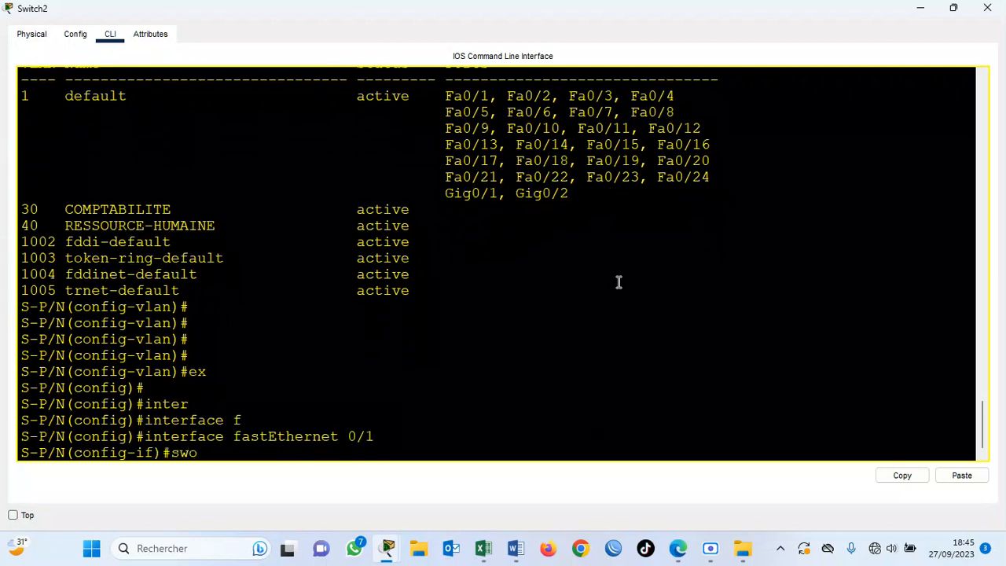
key("BackSpace")
type("i")
key("Tab")
type("m")
key("Tab")
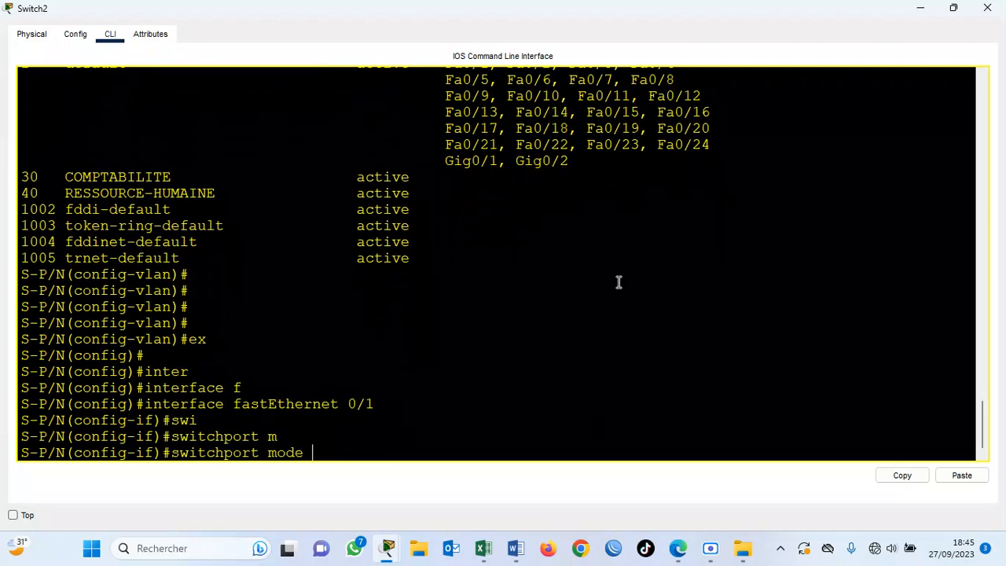
type("a")
key("Tab")
key("Return")
Assign FastEthernet 0/1 to VLAN 30 with switchport access vlan 30
type("swi")
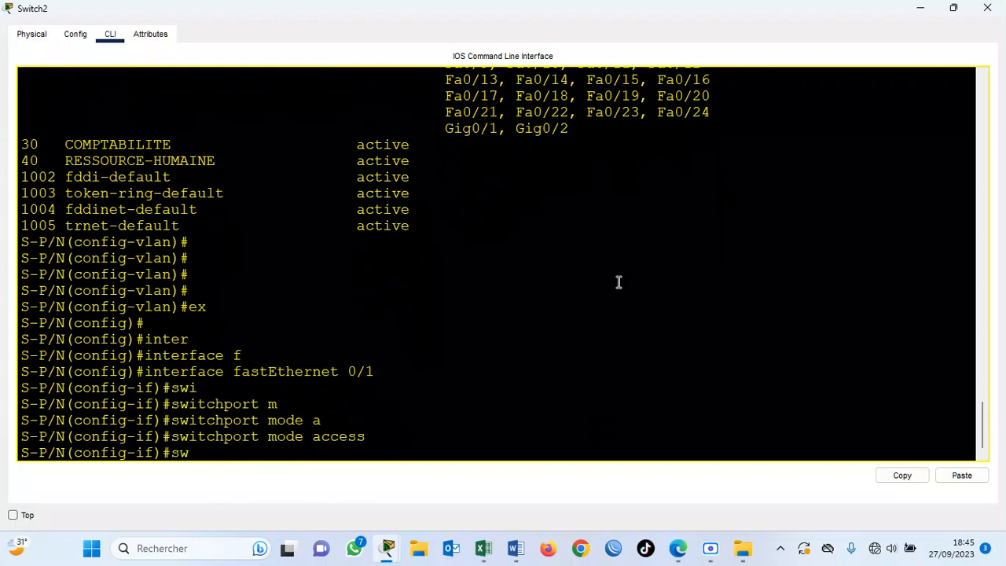
key("Tab")
type("a")
key("Tab")
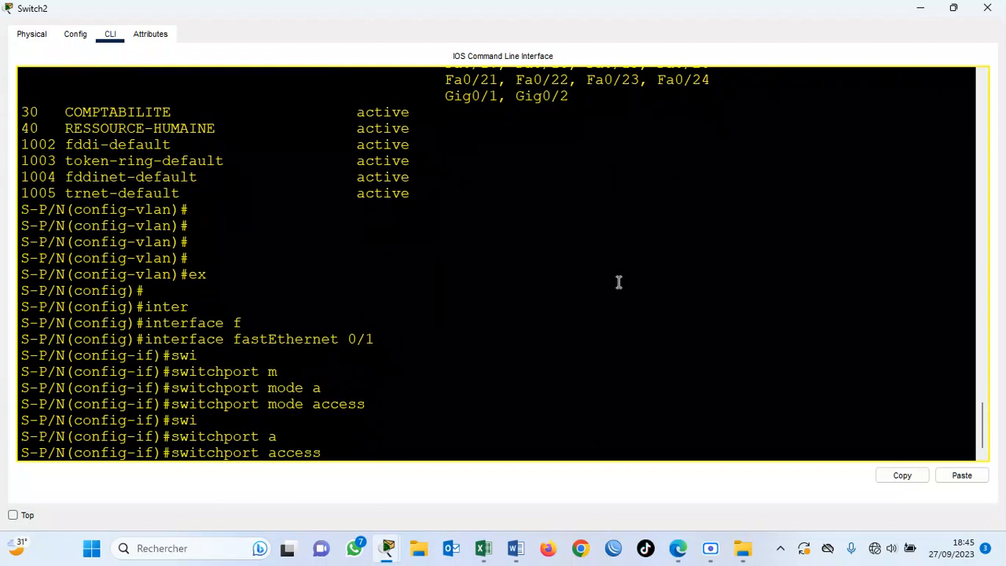
type("v")
key("Tab")
type("30")
key("Return")
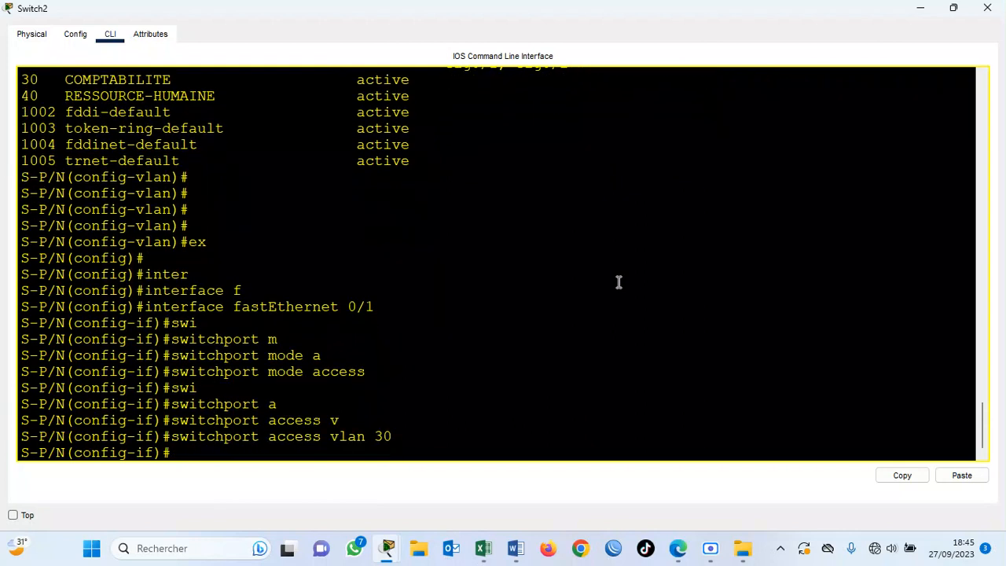
key("Return")
key("Return")
key("Return")
Select interface FastEthernet 0/2 and set it to switchport mode access
key("Up")
key("Up")
key("Up")
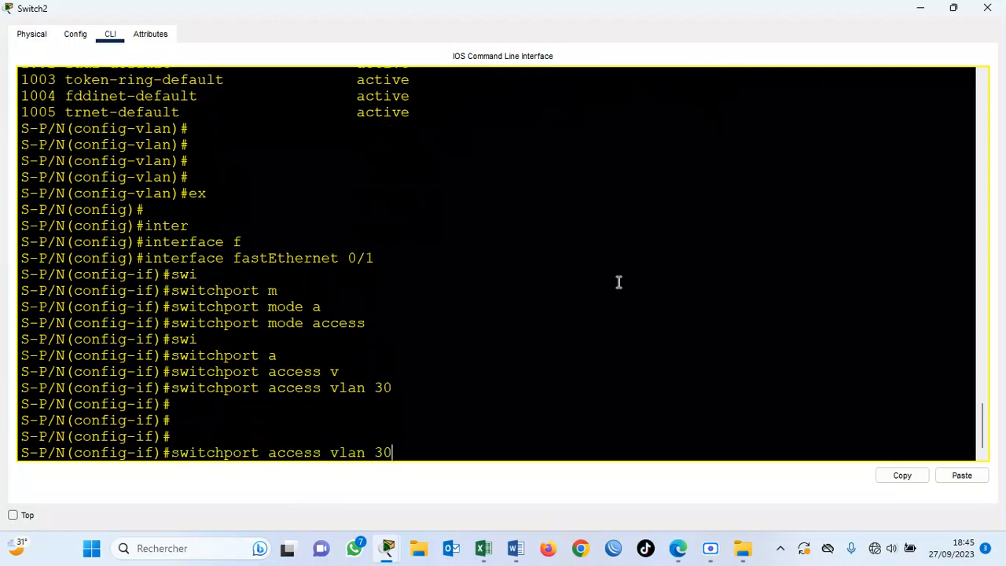
key("BackSpace")
type("2")
key("Return")
type("swi")
key("Tab")
type("m")
key("Tab")
type("ac")
key("Tab")
key("Return")
Assign FastEthernet 0/2 to VLAN 40 with switchport access vlan 40
type("sw")
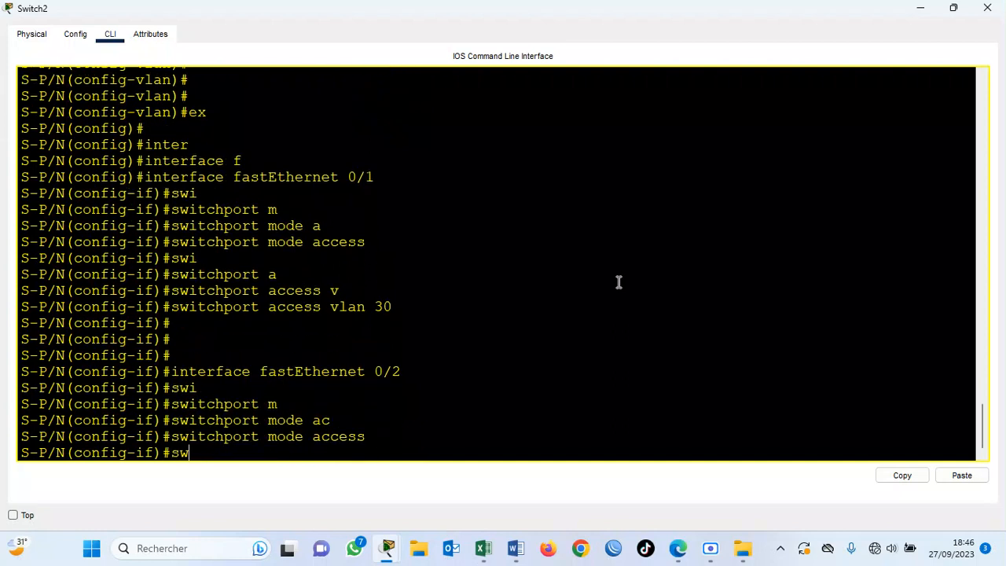
key("Tab")
type("ac")
key("Tab")
type("v")
key("Tab")
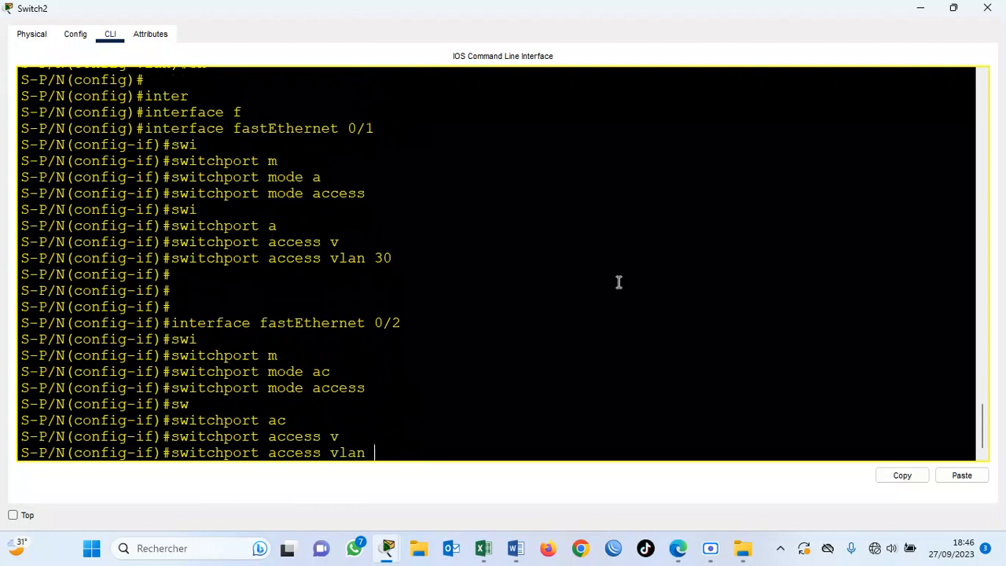
type("40")
key("Return")
key("Return")
key("Return")
key("Return")
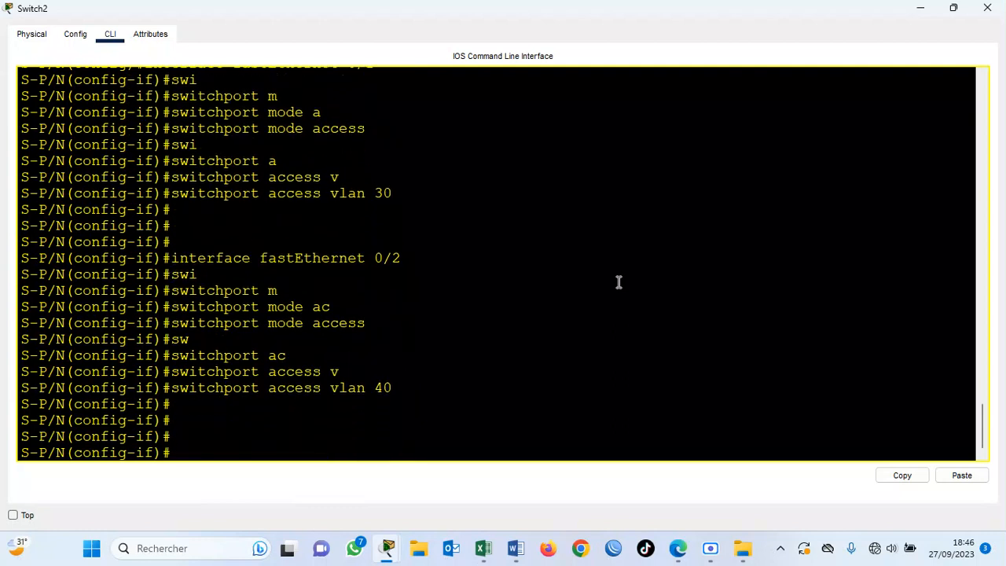
Check the port assignments of VLANs 30 and 40 with do sh vlan brief, and minimize the switch window
type("do sh vlan brief")
key("Return")
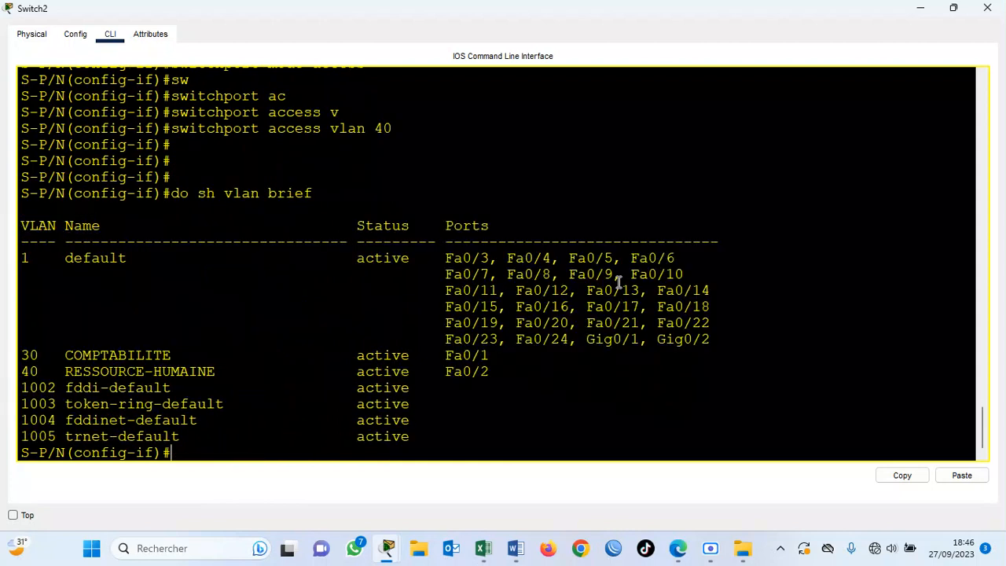
left_click_drag(492, 357, 471, 383)
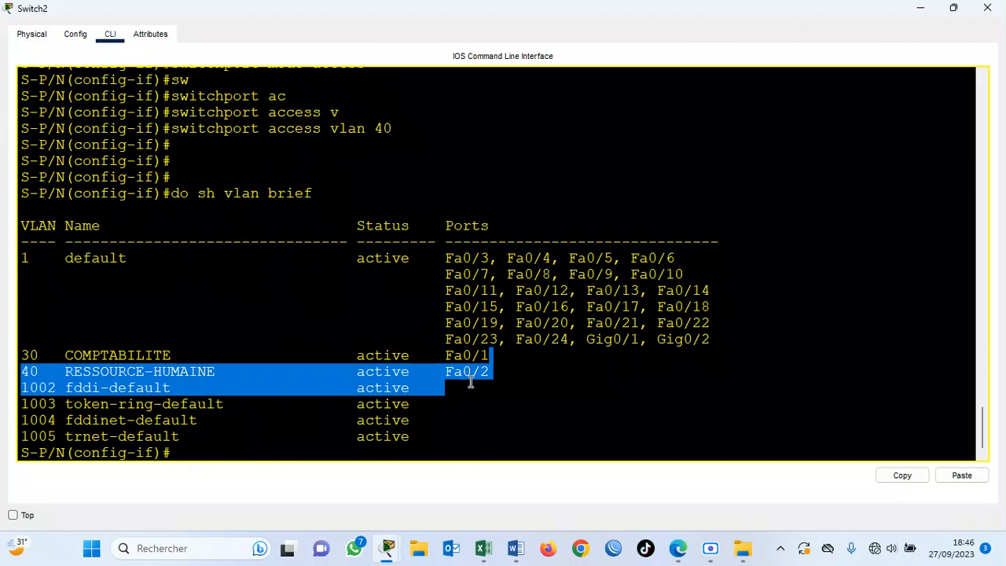
left_click(466, 357)
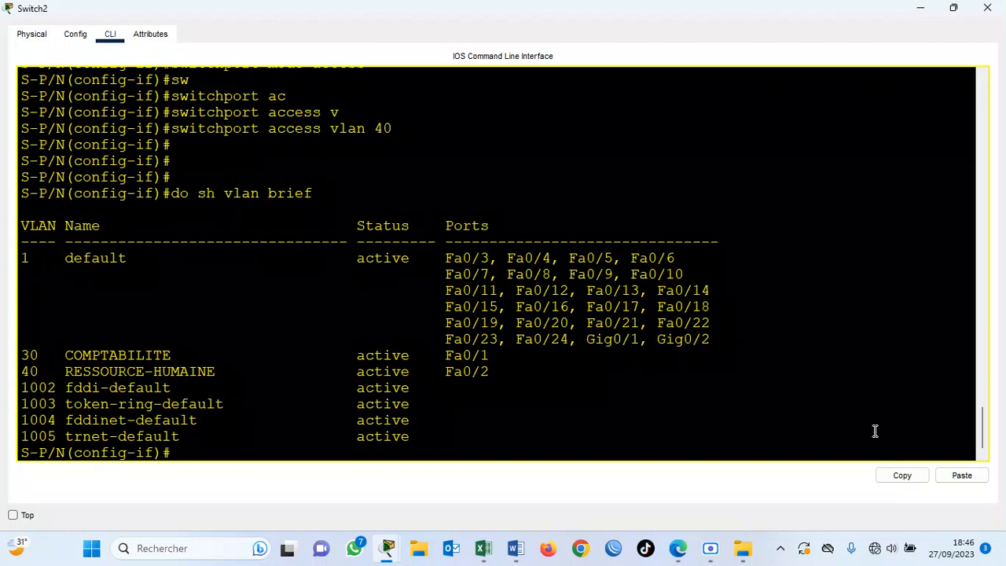
scroll(980, 440, "down", 1)
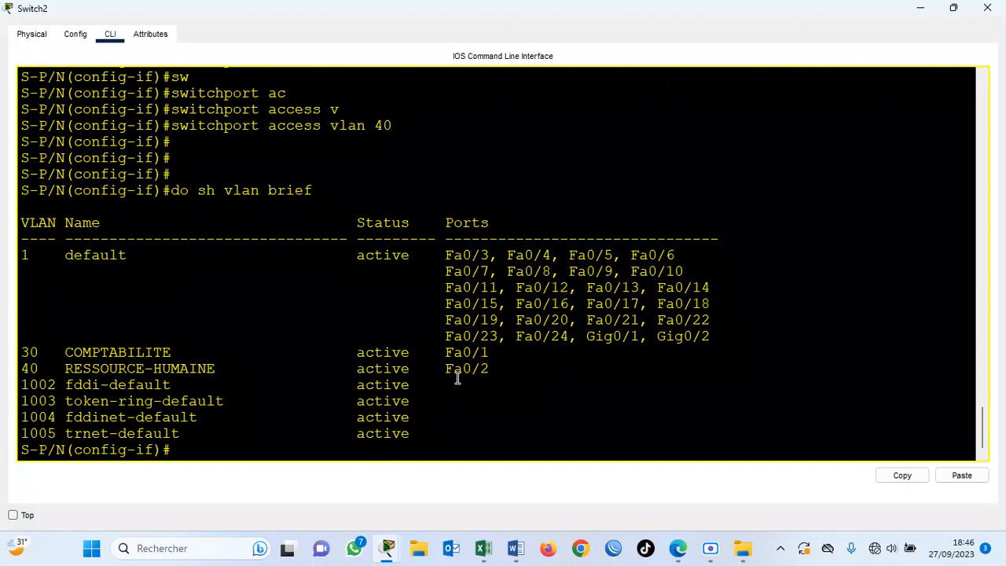
left_click_drag(507, 354, 435, 356)
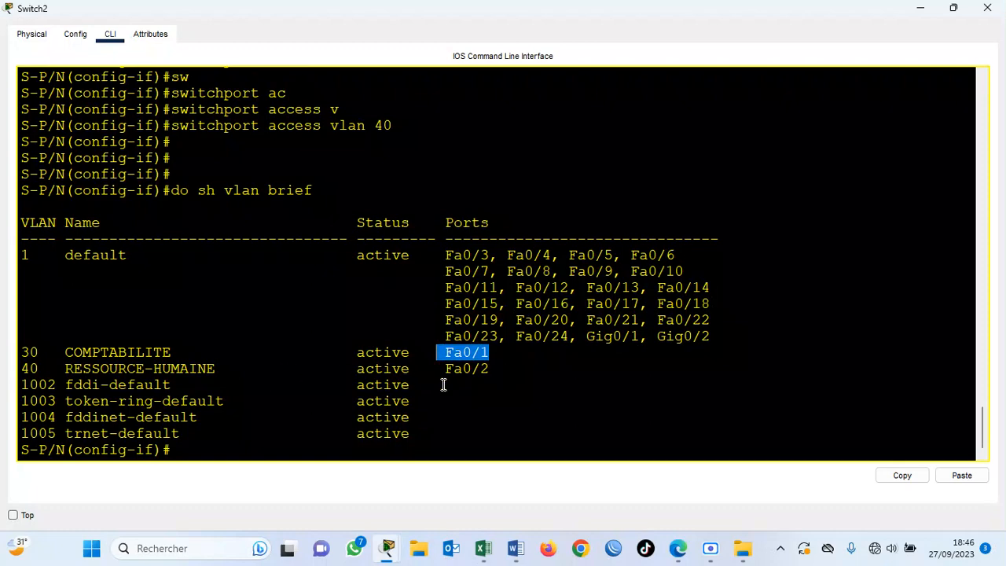
left_click(404, 457)
key("Return")
key("Return")
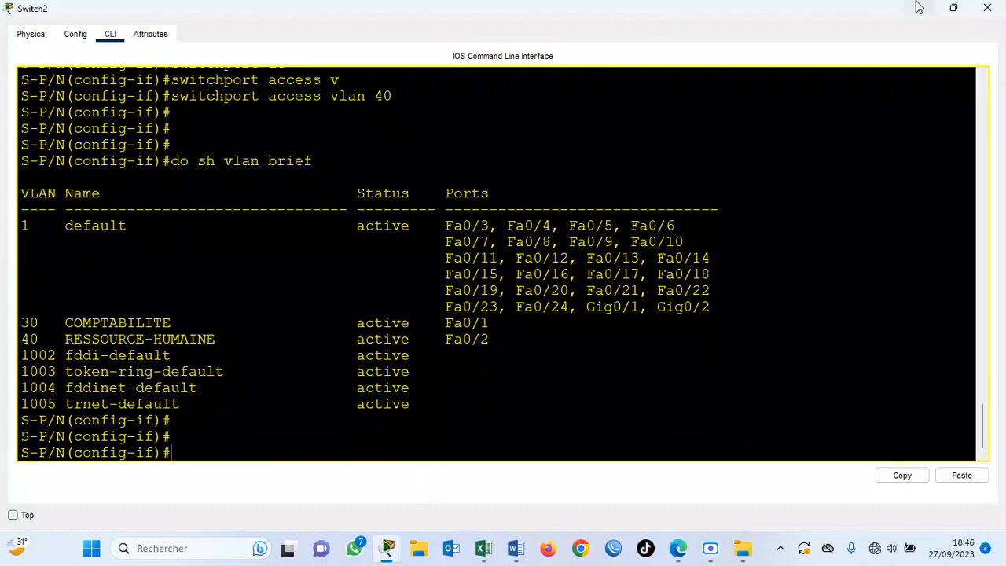
left_click(920, 8)
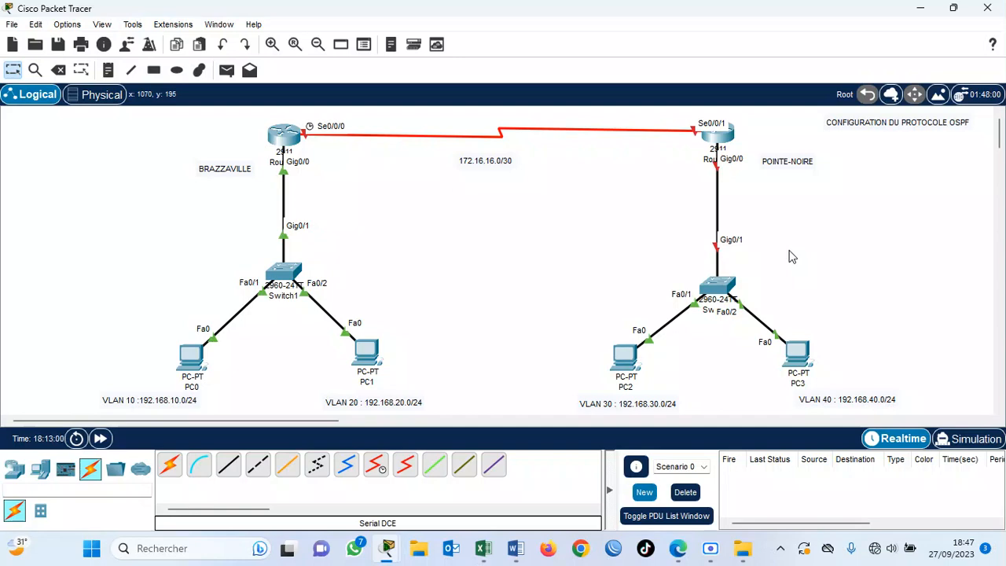
Reopen the Pointe-Noire switch's command line and set interface g0/1 to switchport mode trunk
left_click(717, 286)
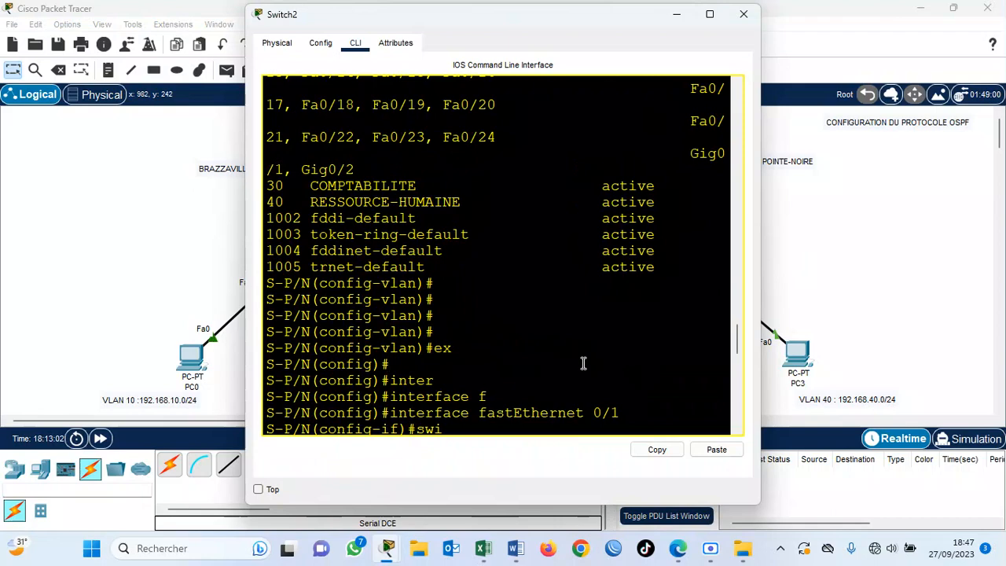
key("Return")
key("Return")
type("inter")
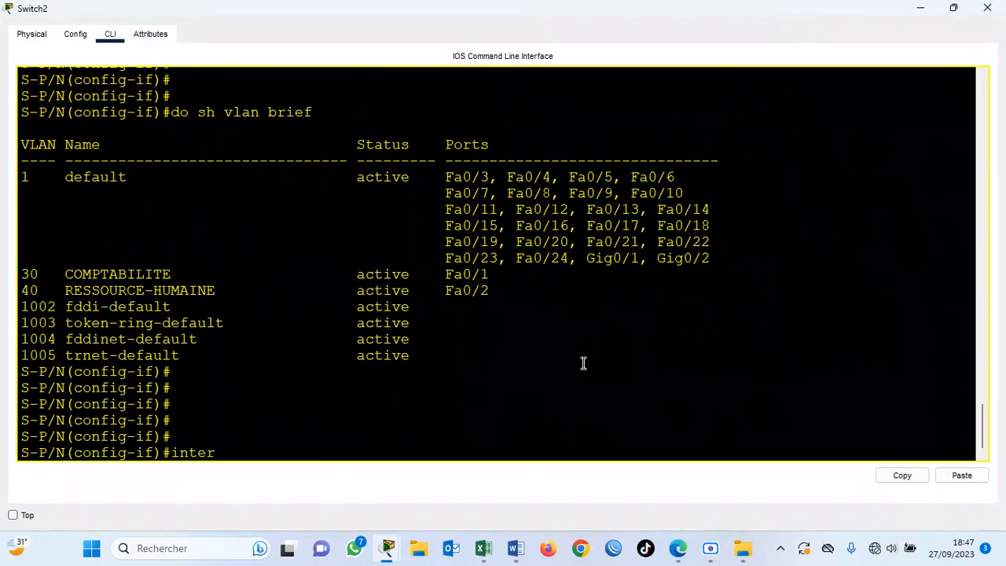
type(" g0/1")
key("Return")
type("swi")
key("Tab")
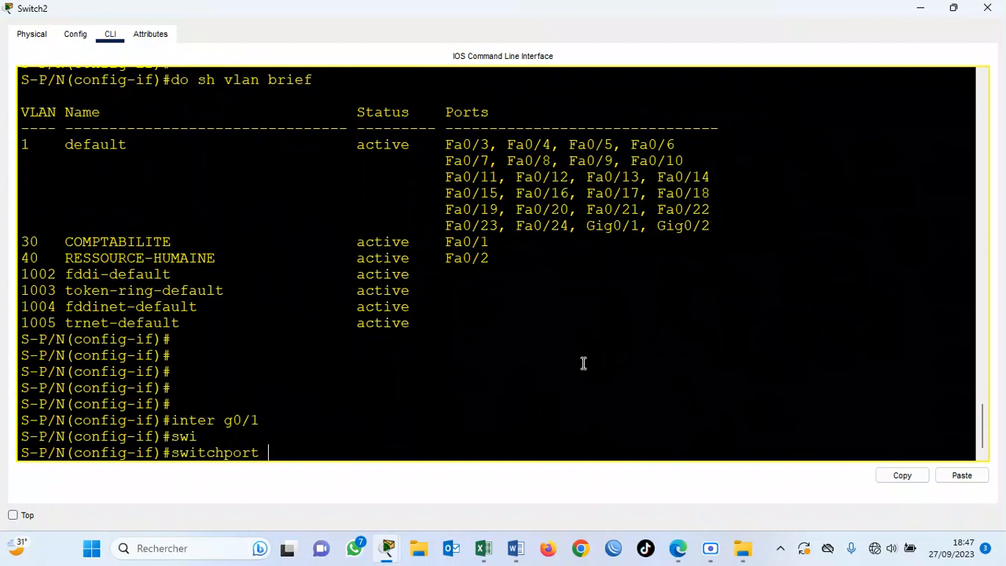
type("t")
key("BackSpace")
type("m")
key("Tab")
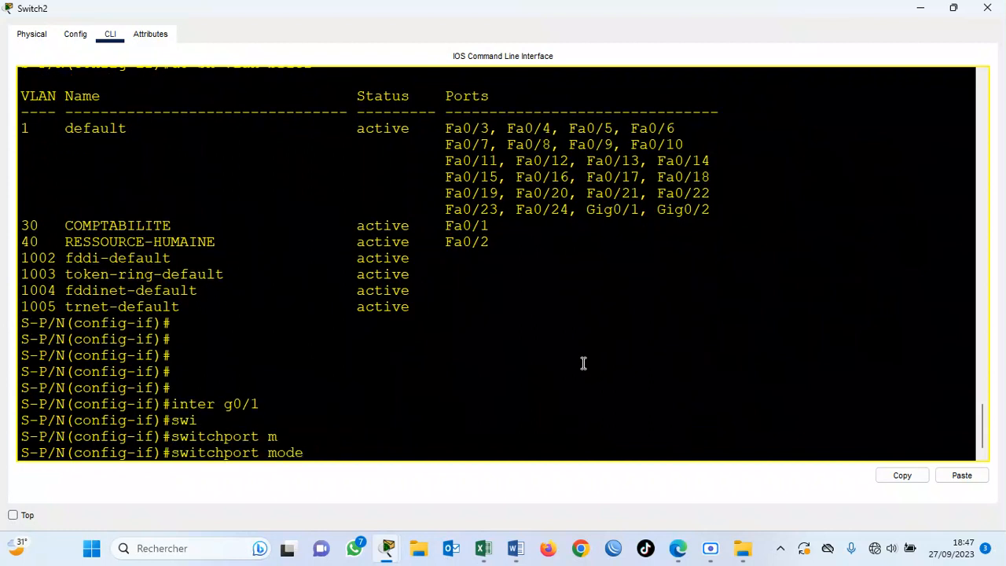
type("trunk")
key("Tab")
key("Return")
Allow all VLANs on the g0/1 trunk with switchport trunk allowed vlan all
type("switchport t")
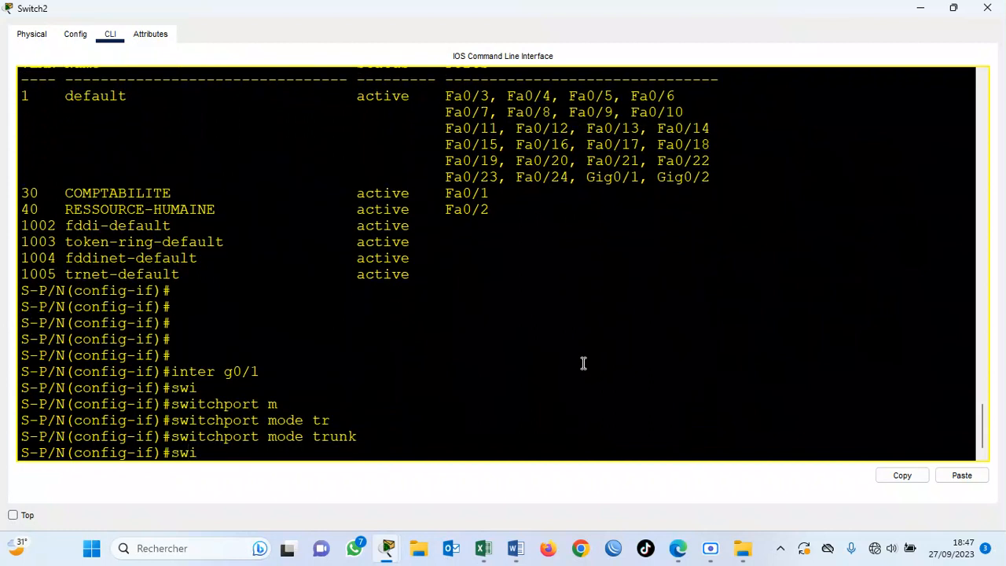
key("Tab")
type("tr")
key("Tab")
type("al")
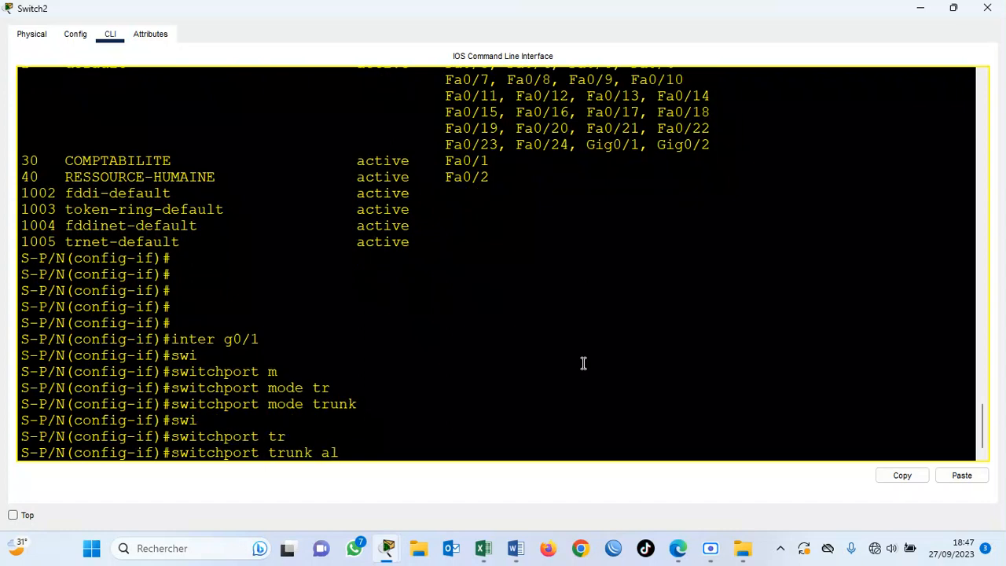
key("Tab")
type("v")
key("Tab")
type("all")
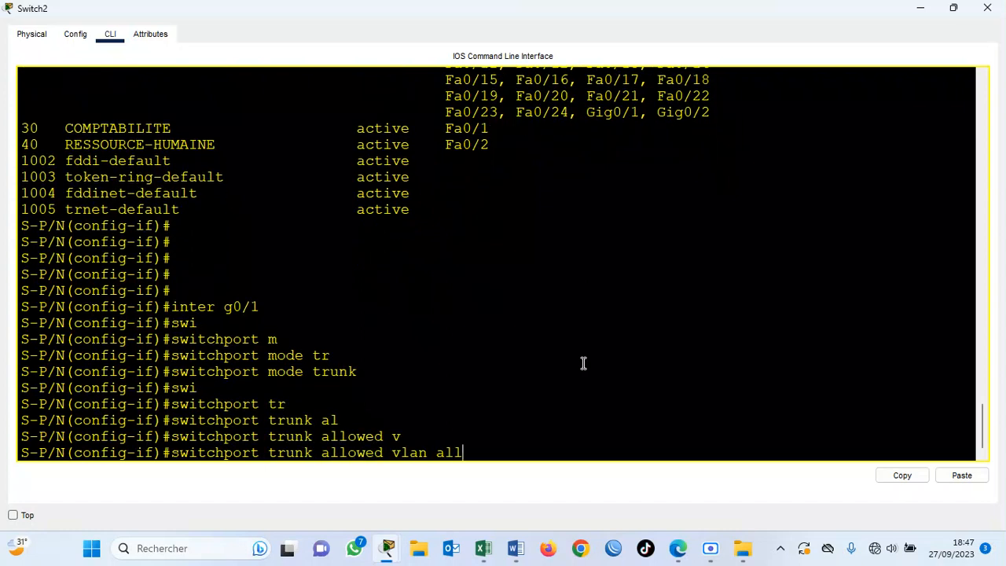
key("Return")
key("Return")
key("Return")
key("Return")
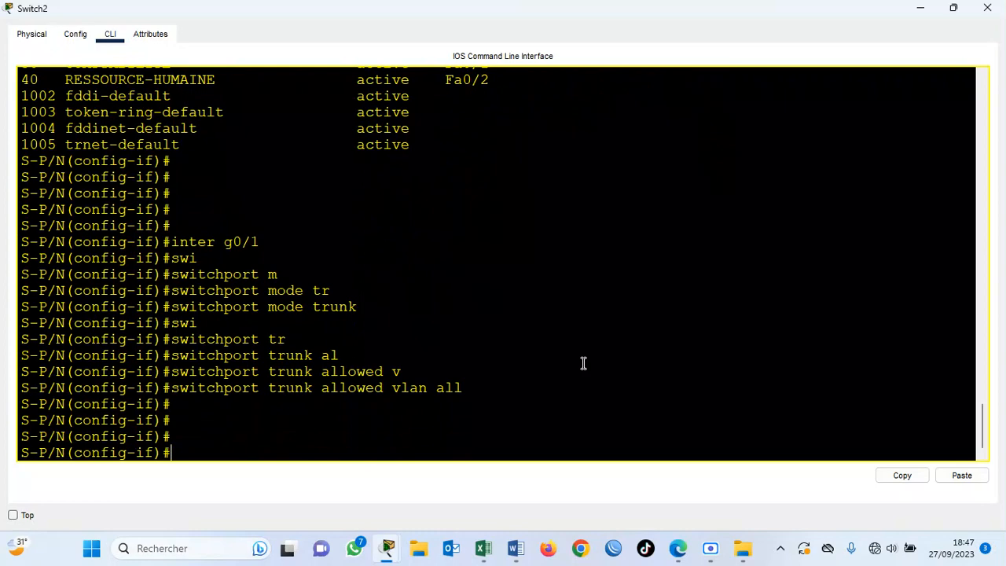
Save the switch configuration with do wr and close the switch window
type("do wr")
key("Return")
left_click(1001, 6)
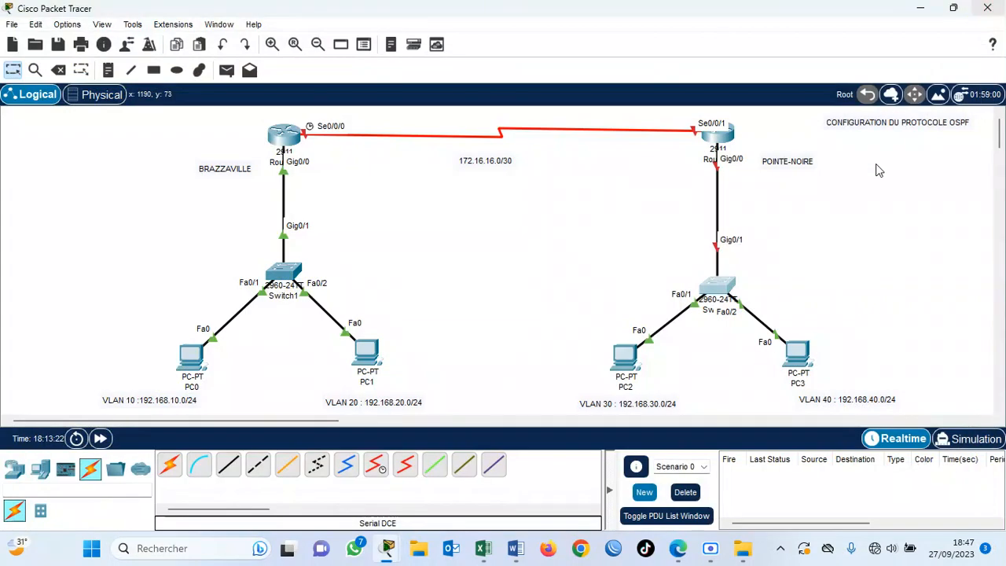
Open the Pointe-Noire router's command line, decline the initial configuration dialog, and enter privileged mode
left_click(727, 135)
left_click(357, 45)
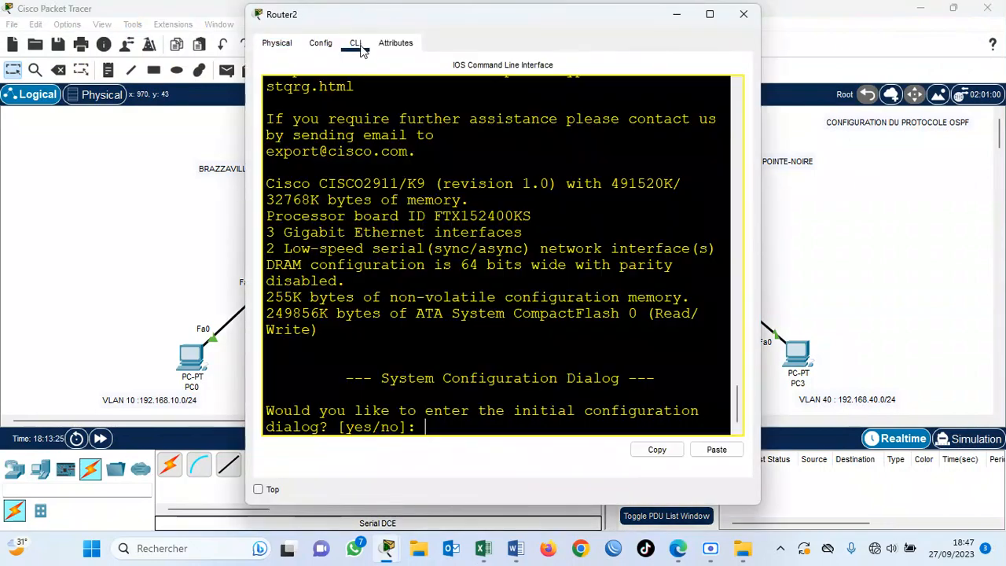
key("super+Up")
key("Return")
type("n")
key("Return")
key("Return")
key("Return")
key("Return")
type("en")
key("Return")
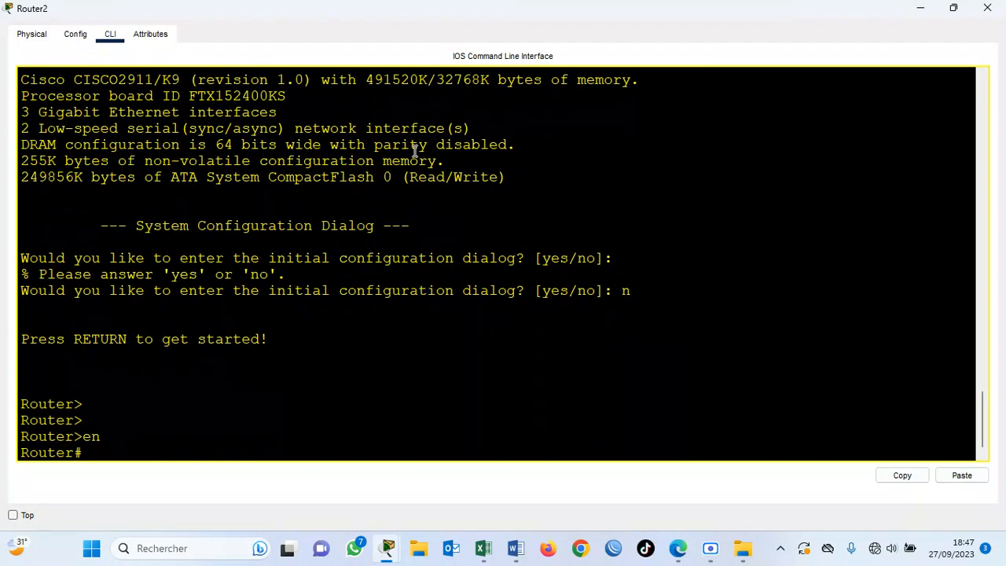
Enter global configuration mode and disable name resolution with no ip domain-lookup
type("conf t")
key("Return")
key("Return")
key("Return")
type("no ip domain-lo")
key("Tab")
key("Return")
key("Return")
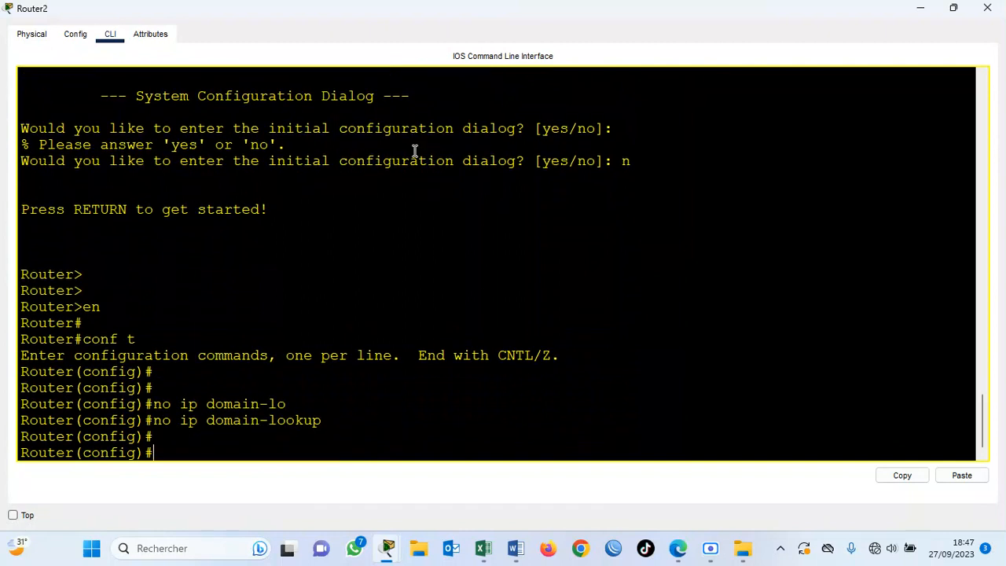
key("Return")
key("Return")
Set the router's hostname to R-P/N
type("hos")
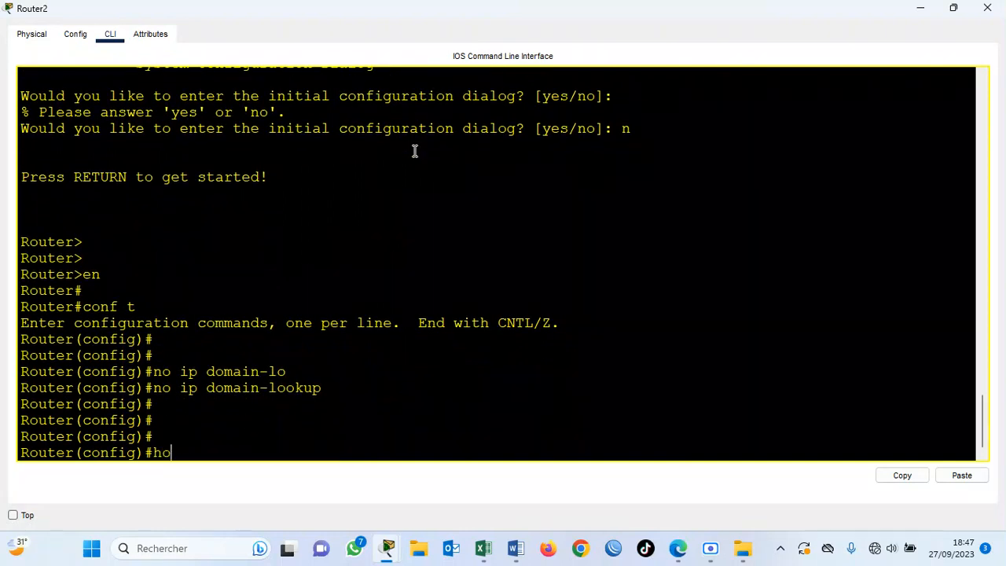
key("Tab")
type("R")
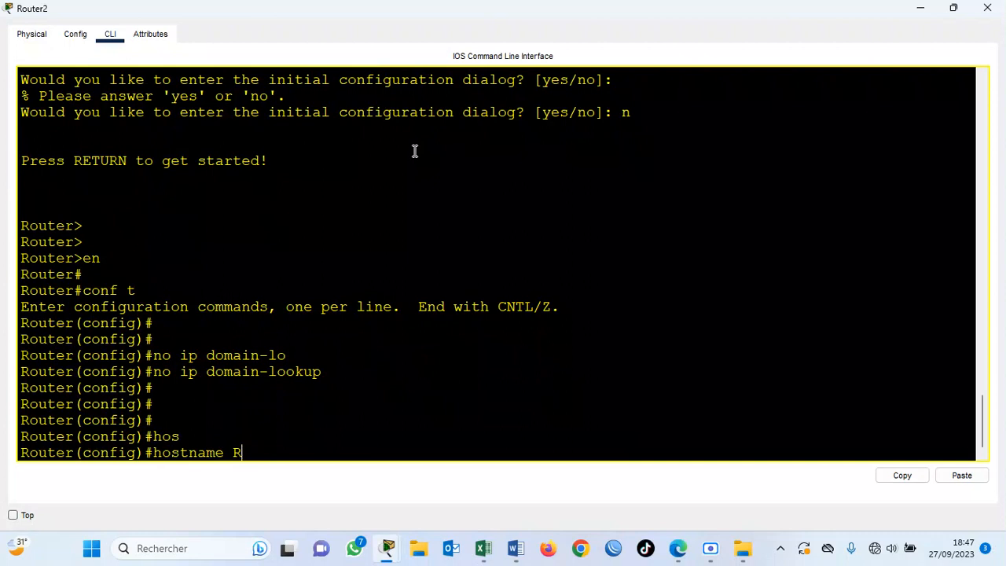
type("-P/N")
key("Return")
key("Return")
key("Return")
key("Return")
Select interface gigabitEthernet 0/0 and enable it with no shut
type("interface")
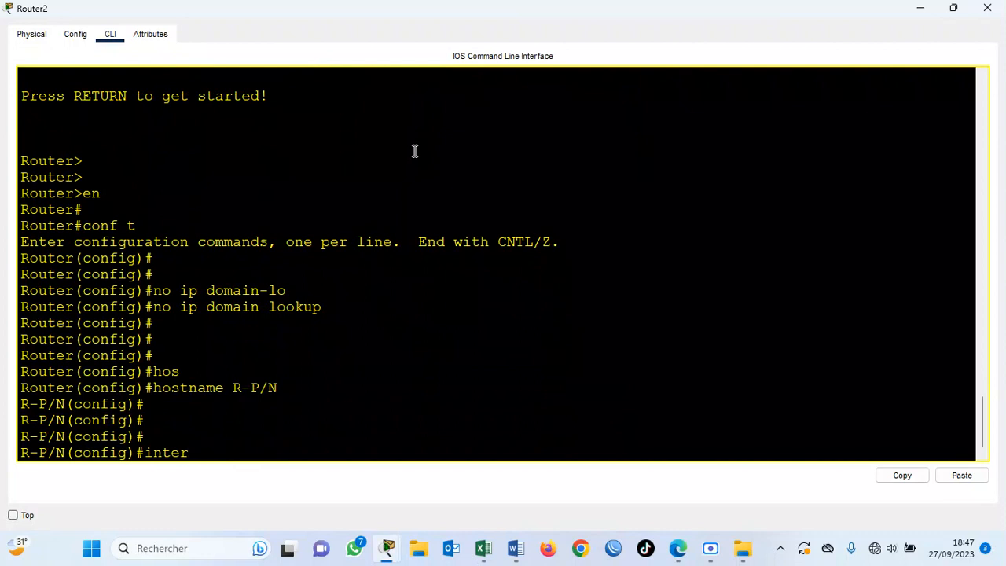
key("Tab")
type("g")
key("Tab")
type("0/0")
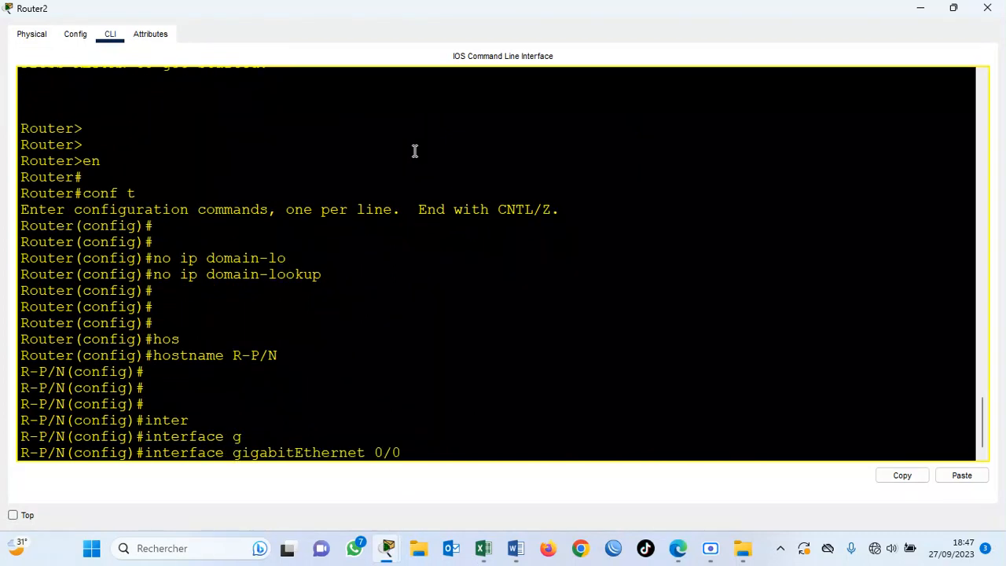
key("Return")
type("no shu")
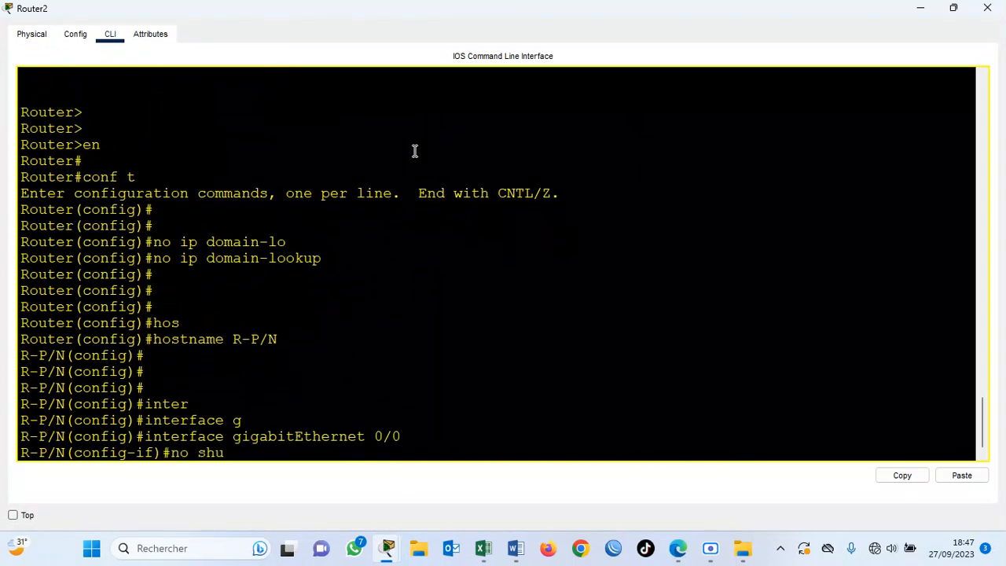
type("t")
key("Return")
key("Return")
key("Return")
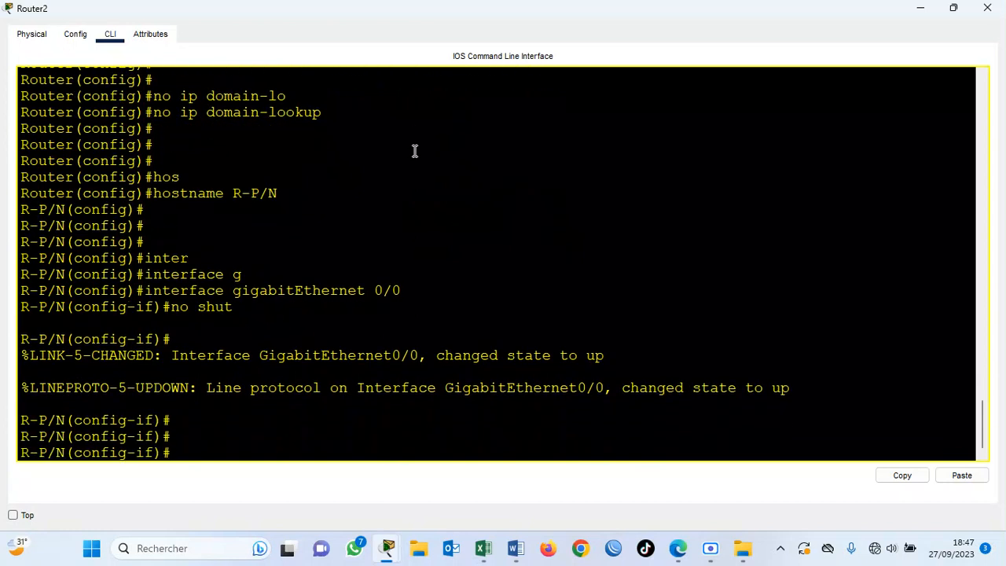
Create subinterface gigabitEthernet 0/0.30 and set its encapsulation to dot1Q 30
key("Up")
key("Up")
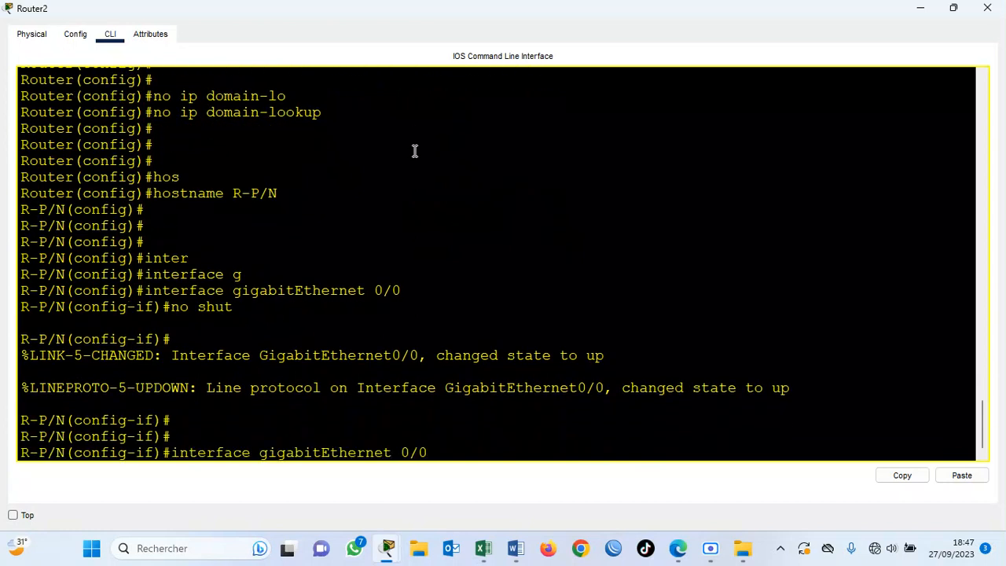
type(".30")
key("Return")
type("enc")
key("Tab")
type("d")
key("Tab")
type("30")
key("Return")
Assign 192.168.30.254 255.255.255.0 to the VLAN 30 subinterface and enable it with no shut
type("ip ad")
key("Tab")
type("192.168.30.254")
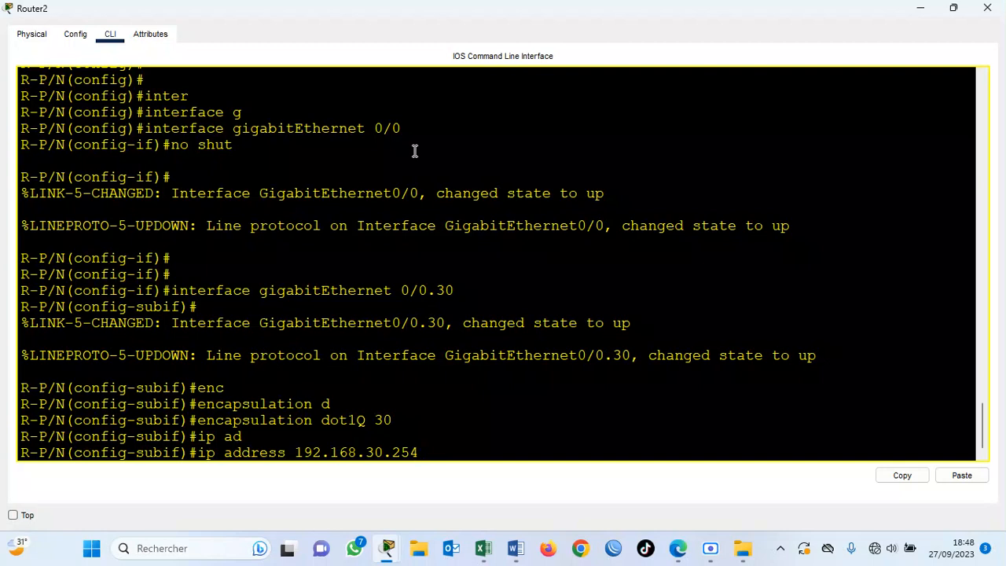
type("255.255.25")
type("5.0")
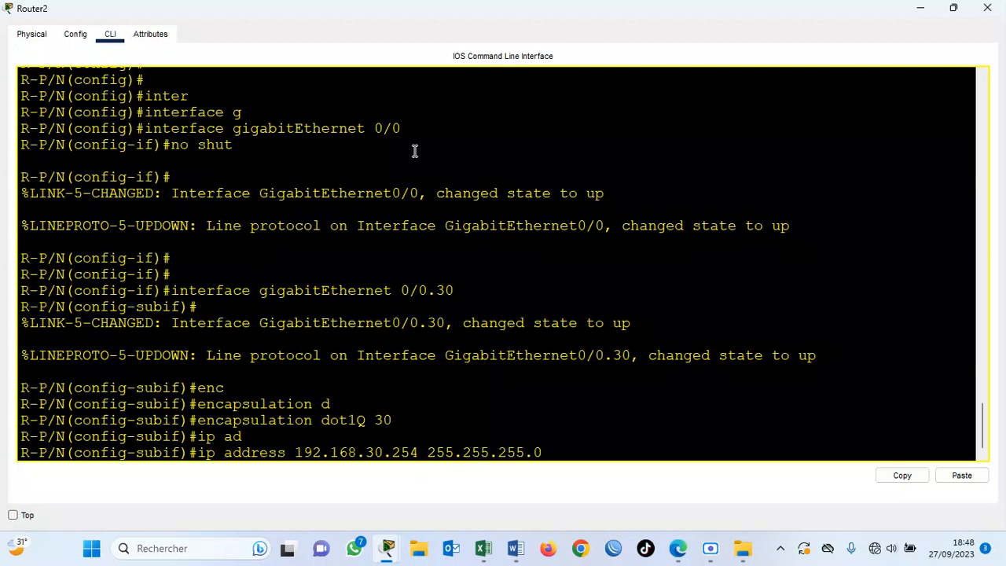
key("Return")
type("no shut")
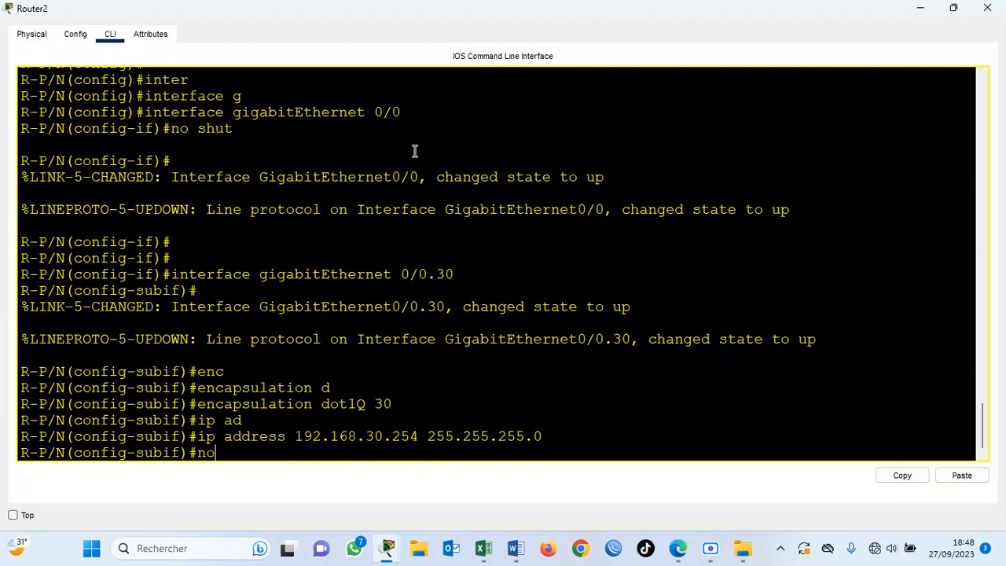
key("Return")
key("Return")
key("Return")
key("Return")
key("Return")
key("Return")
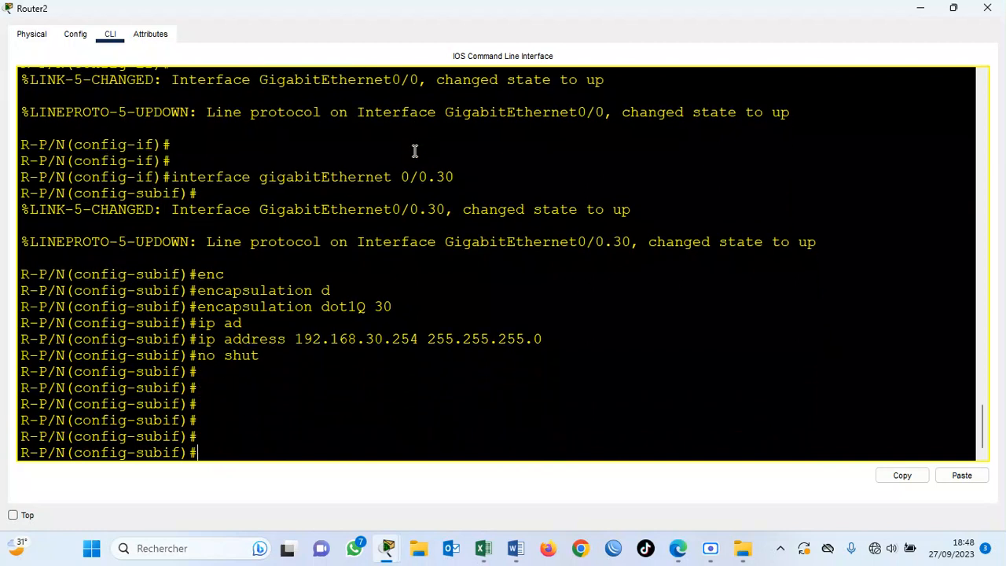
Create subinterface gigabitEthernet 0/0.40 and set its encapsulation to dot1Q 40
key("Up")
key("Up")
key("Up")
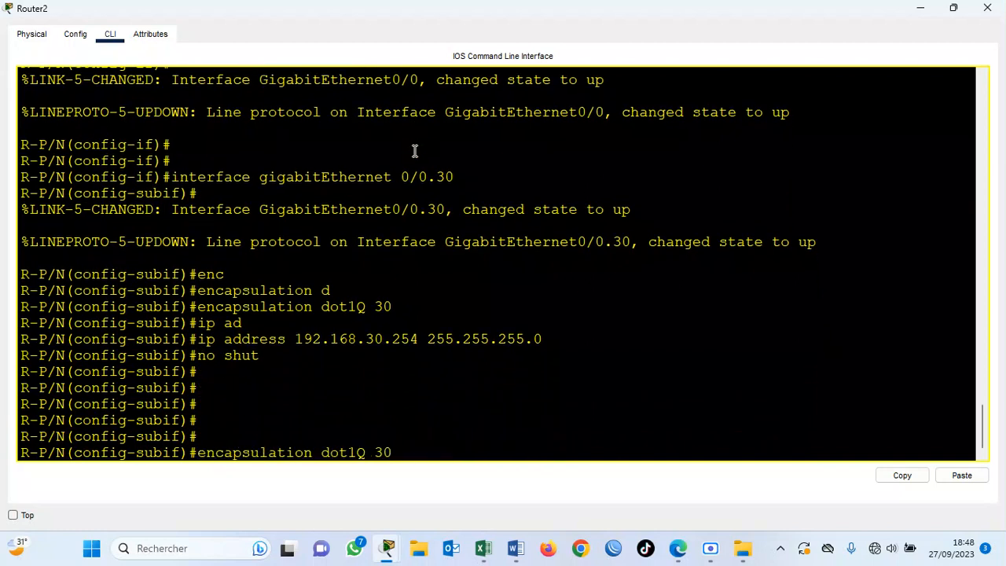
key("Up")
key("BackSpace")
key("BackSpace")
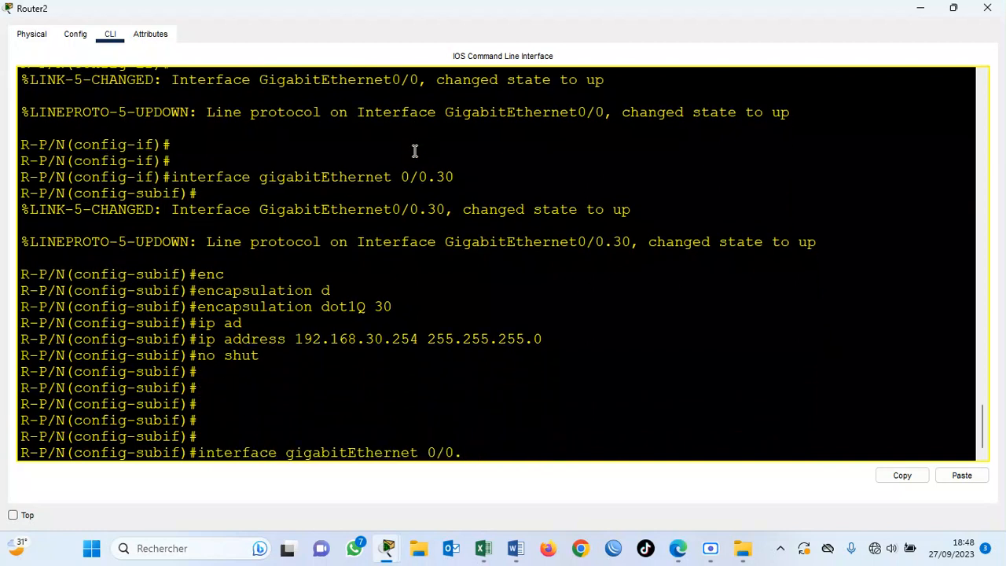
type("40")
key("Return")
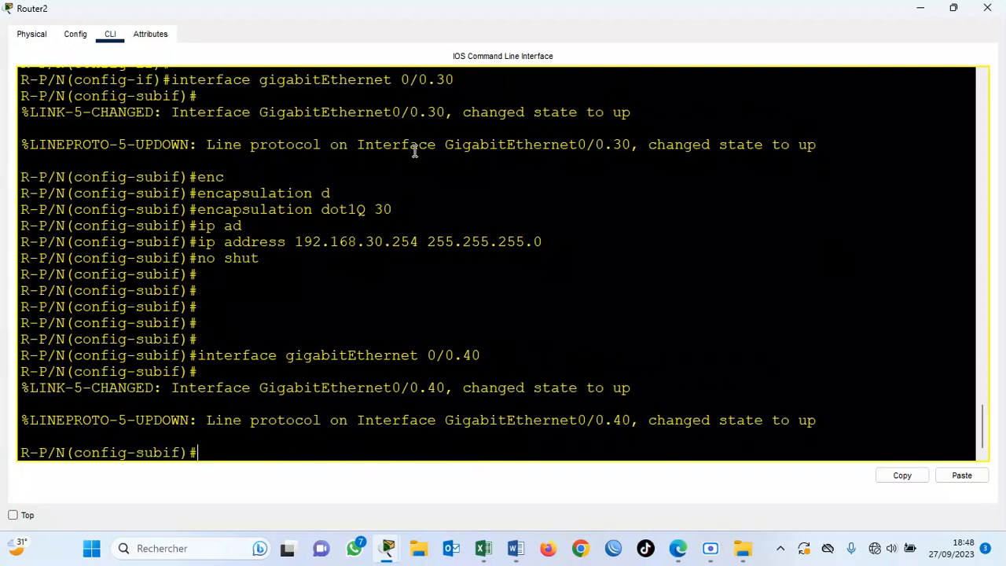
type("en")
key("Tab")
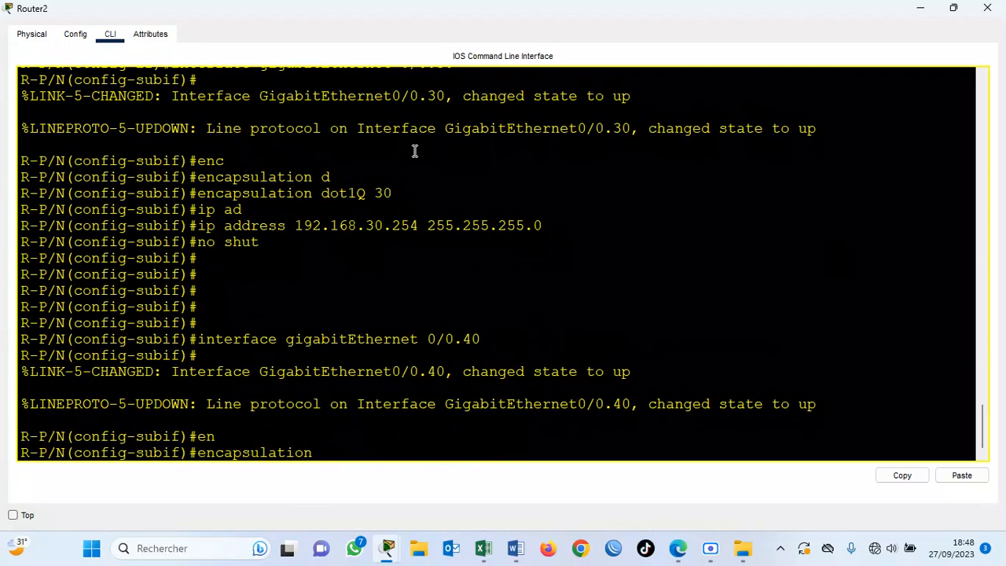
type("d")
key("Tab")
type("40")
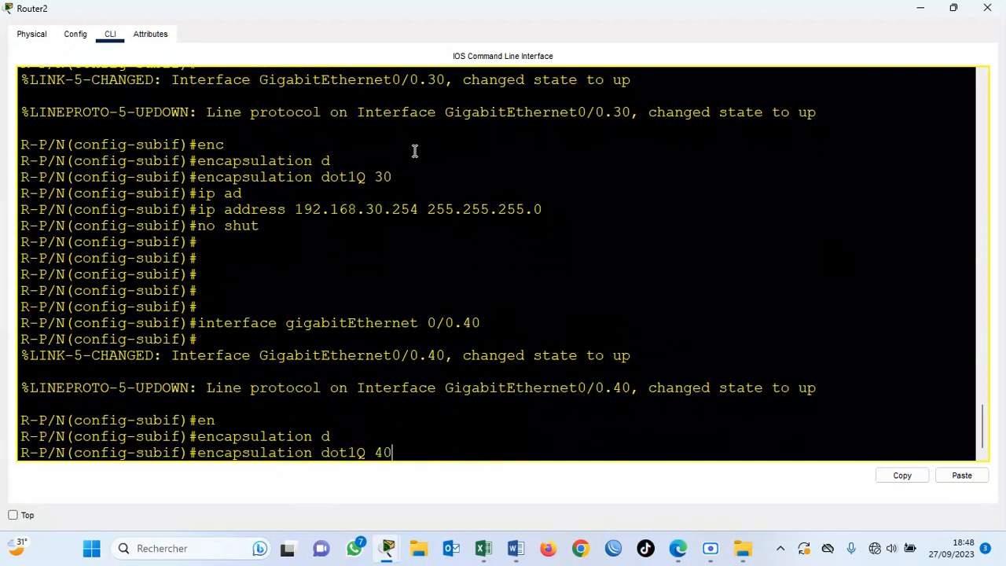
key("Return")
Assign 192.168.40.254 255.255.255.0 to the VLAN 40 subinterface, enable it with no shut, and exit to global configuration mode
type("ip add")
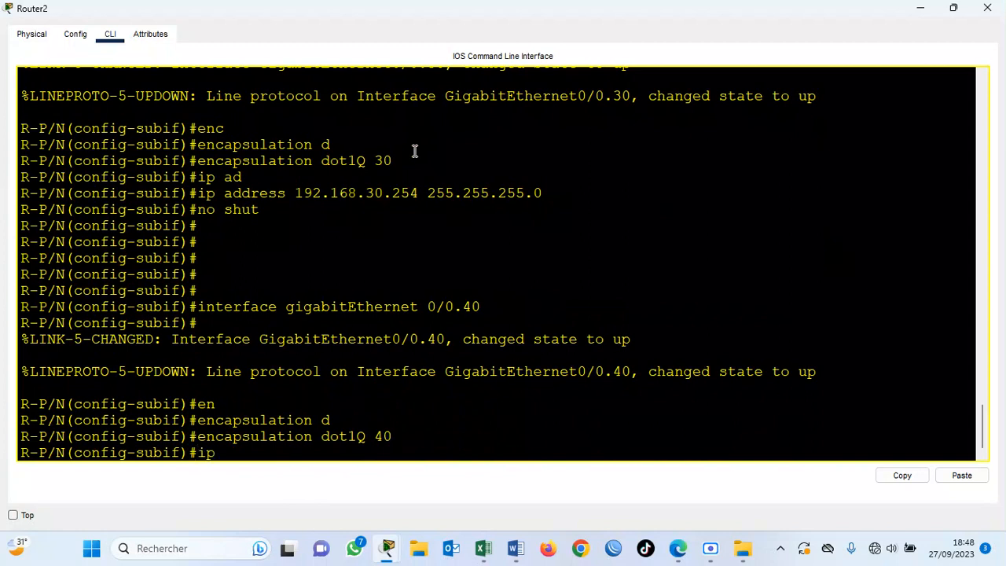
key("Tab")
type("192")
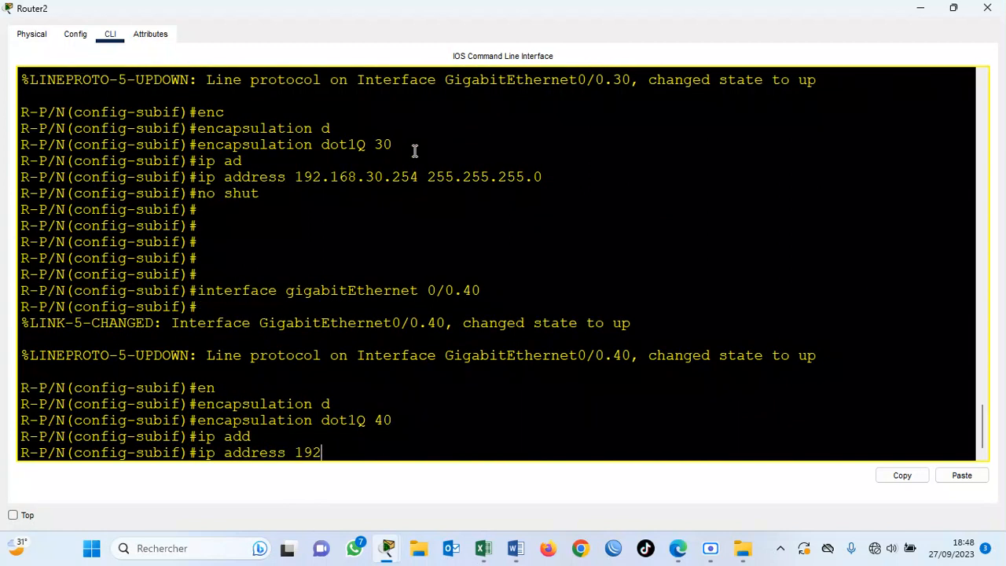
type(".168.40.254 255.255")
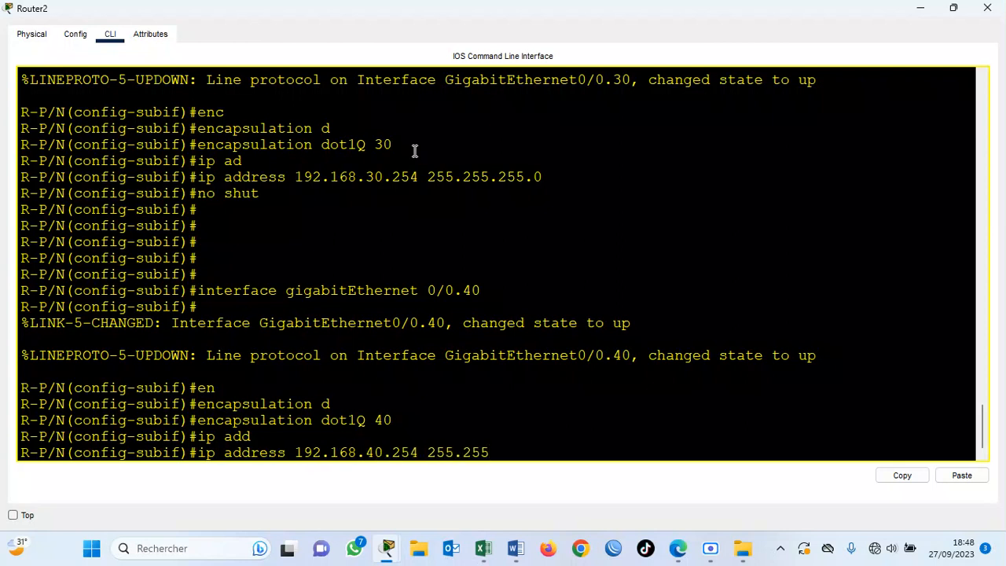
type(".255.0")
key("Return")
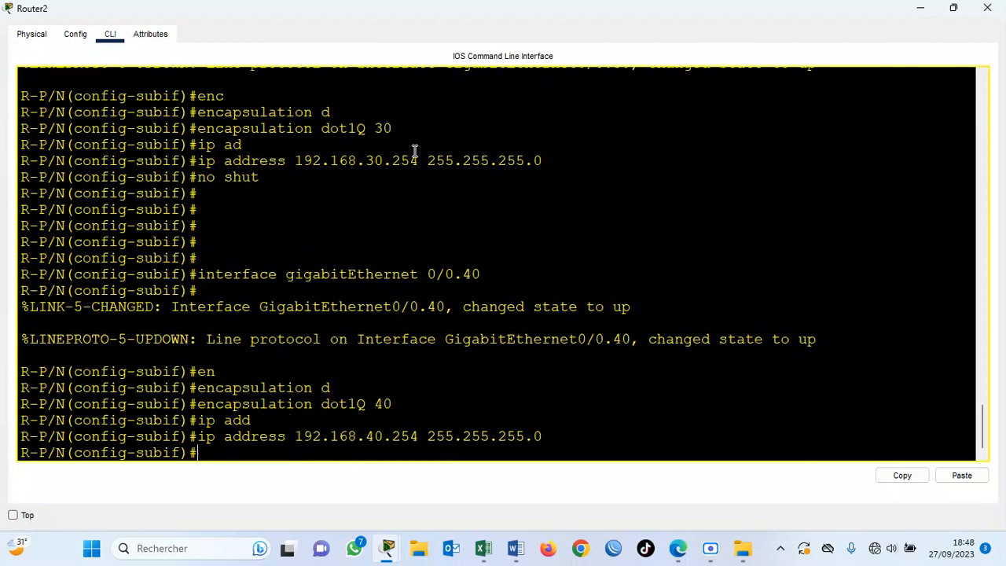
type("no shut")
key("Return")
key("Return")
key("Return")
key("Return")
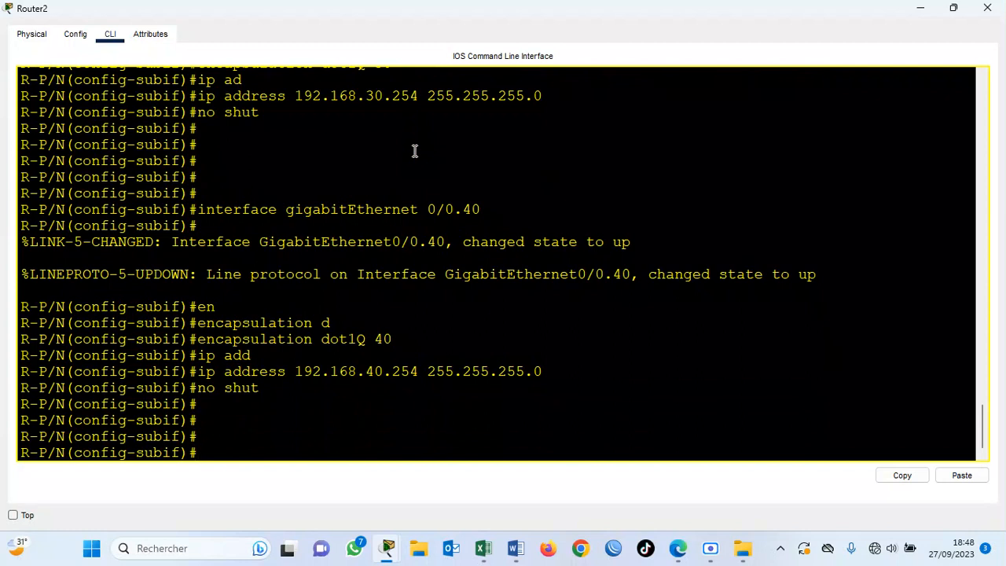
type("ex")
key("Return")
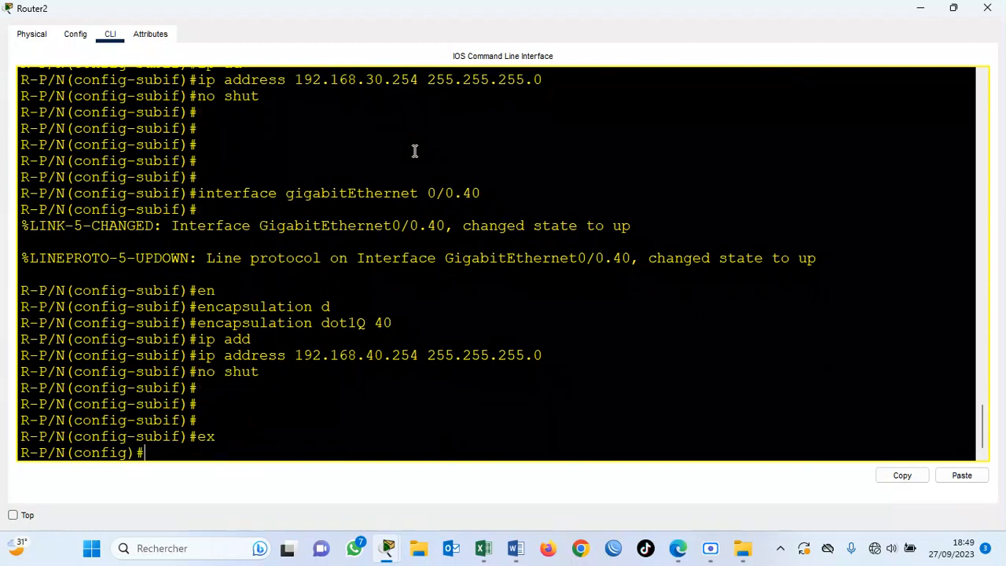
Create a DHCP pool named vlan30 and set its network to 192.168.30.0 255.255.255.0
key("Return")
key("Return")
type("ip dhcp")
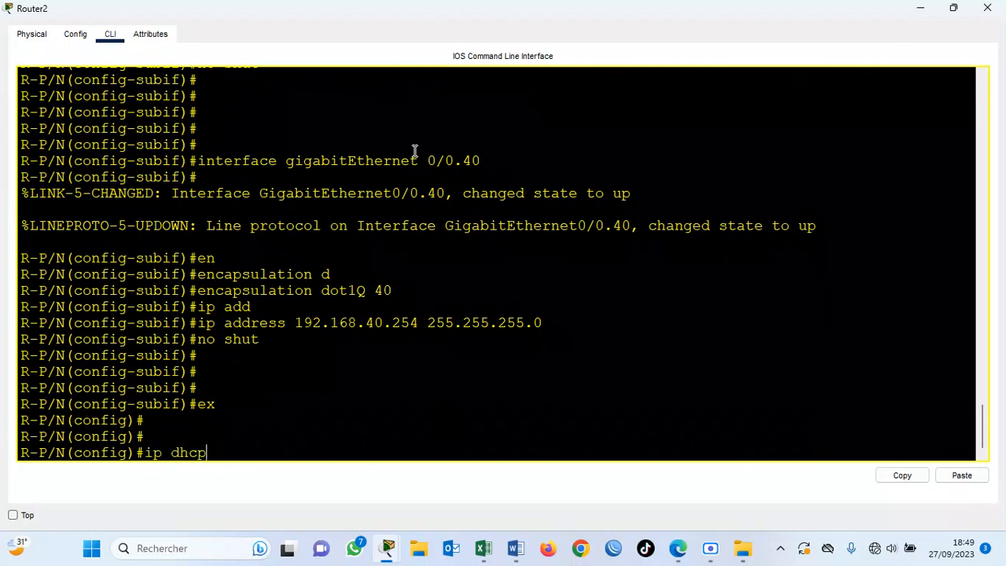
type(" pool vlan30")
key("Return")
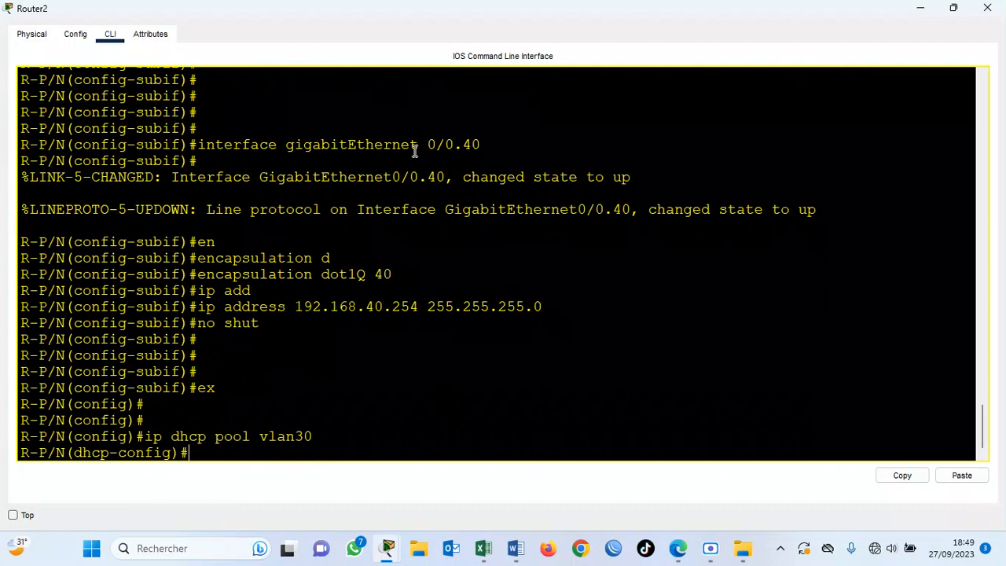
type("net")
key("Tab")
type("192.168")
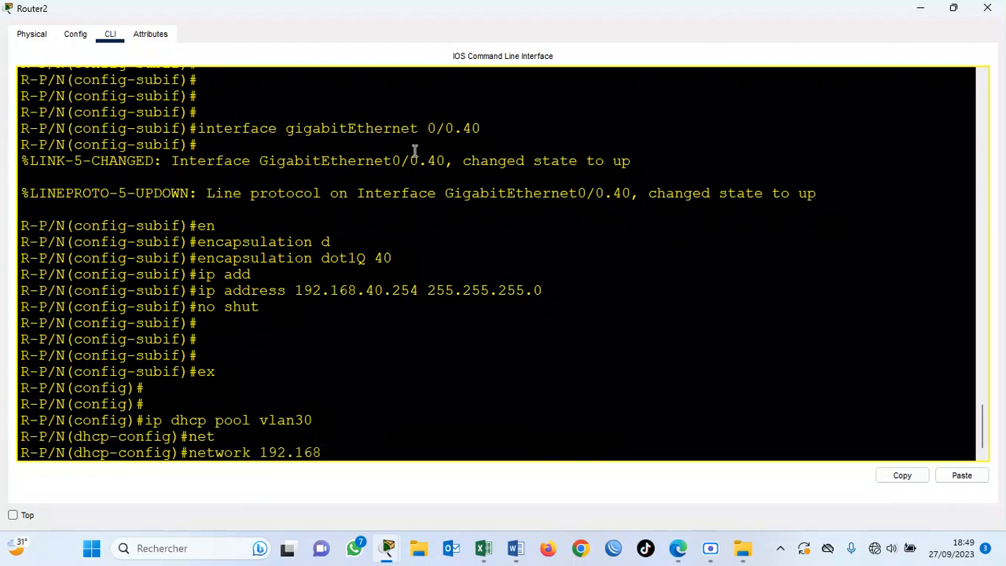
type(".30.0 255.255.255")
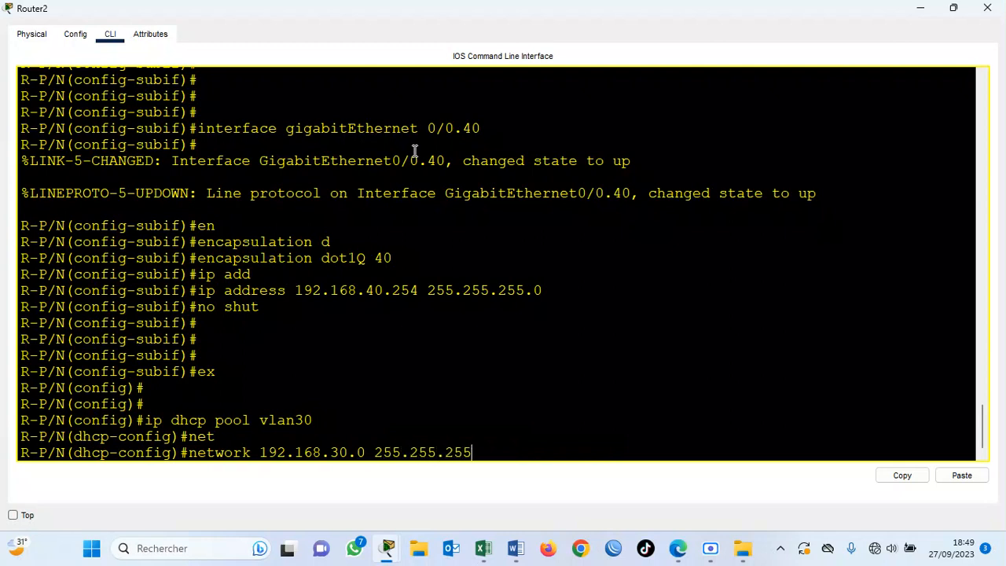
type(".0")
key("Return")
Set the default router of the vlan30 DHCP pool to 192.168.30.254
type("def")
key("Tab")
type("192.168")
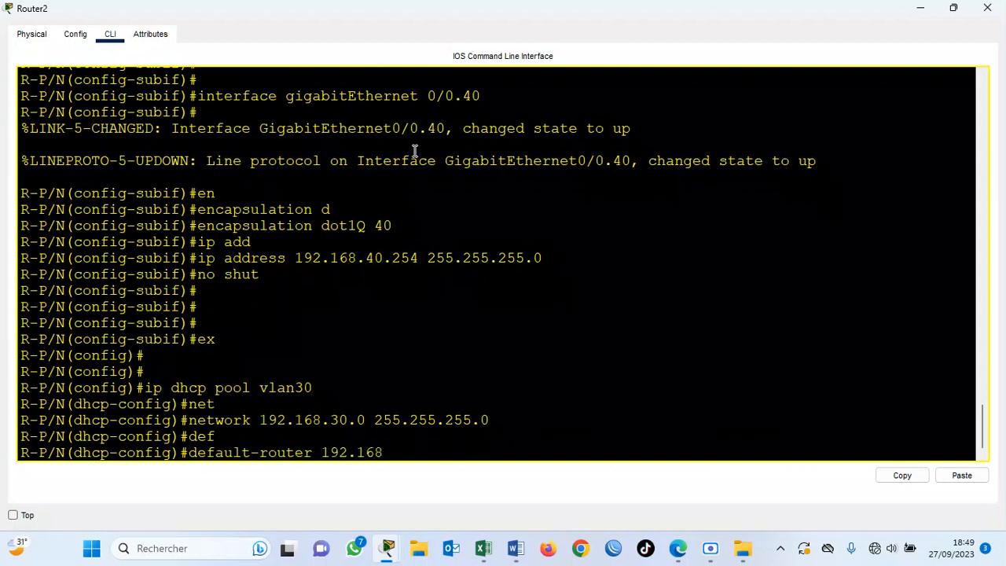
type(".30.254")
key("Return")
Set the DNS server of the vlan30 DHCP pool to 8.8.8.8
type("dns-server 8.8.8.8")
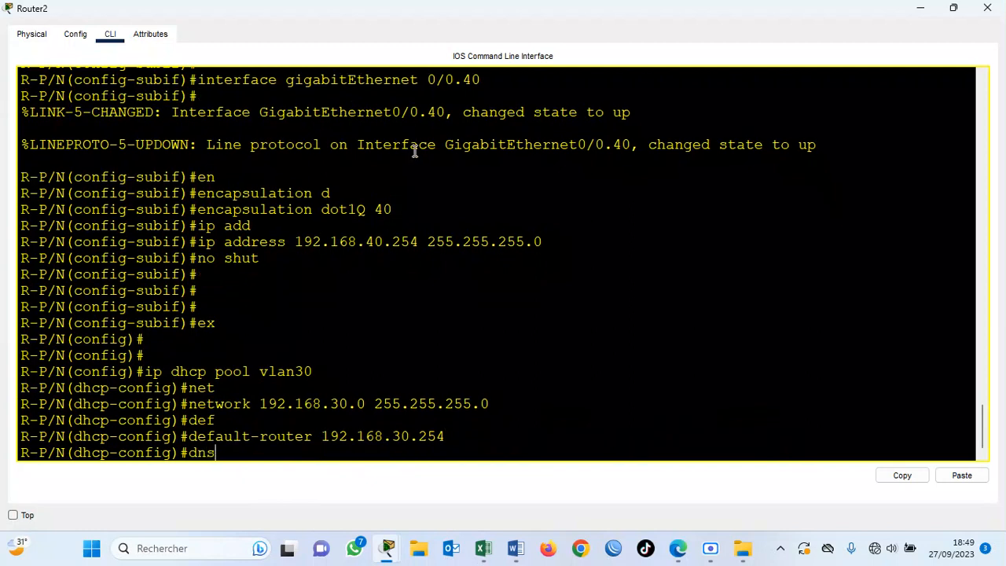
key("Tab")
type("8.8.8.8")
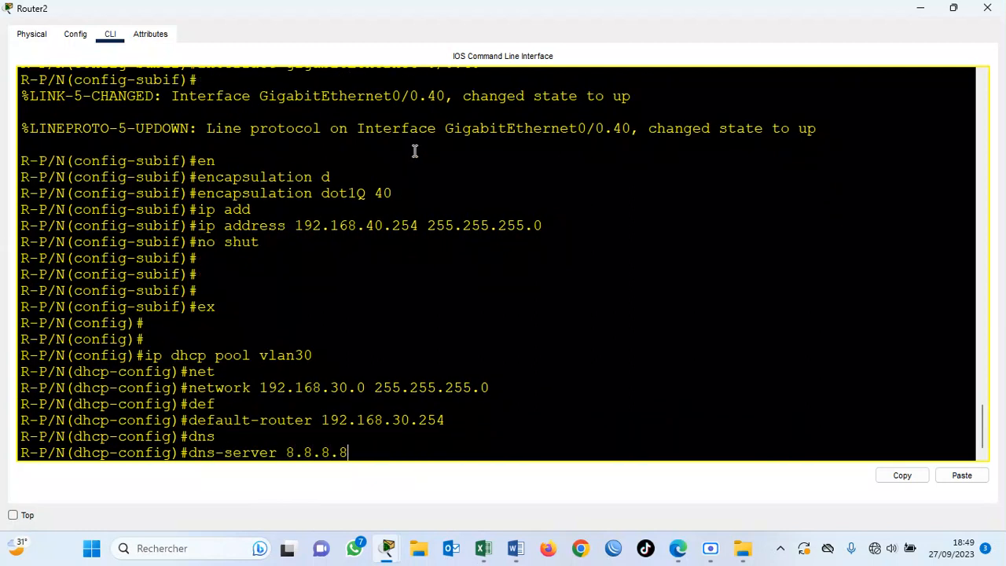
key("Return")
key("Return")
key("Return")
key("Return")
key("Return")
Create a second DHCP pool named vlan40 on the Pointe-Noire router
type("ip dh")
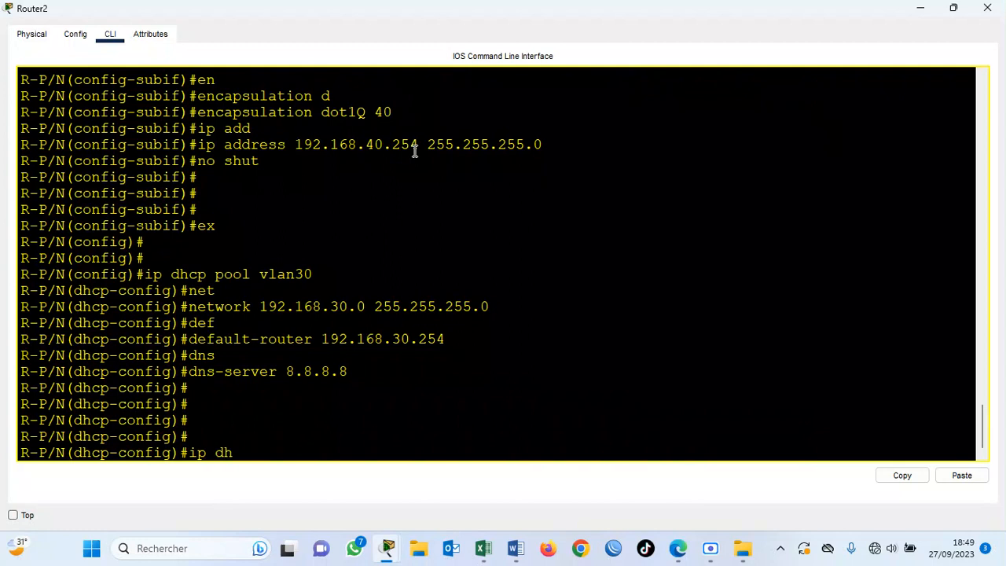
type("cp vlan40")
key("Return")
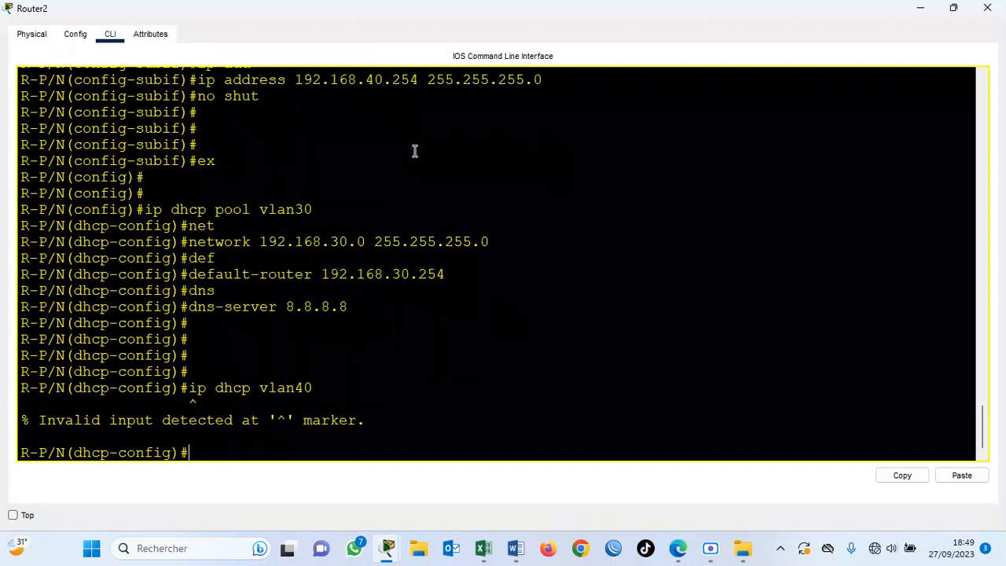
key("Up")
key("Left")
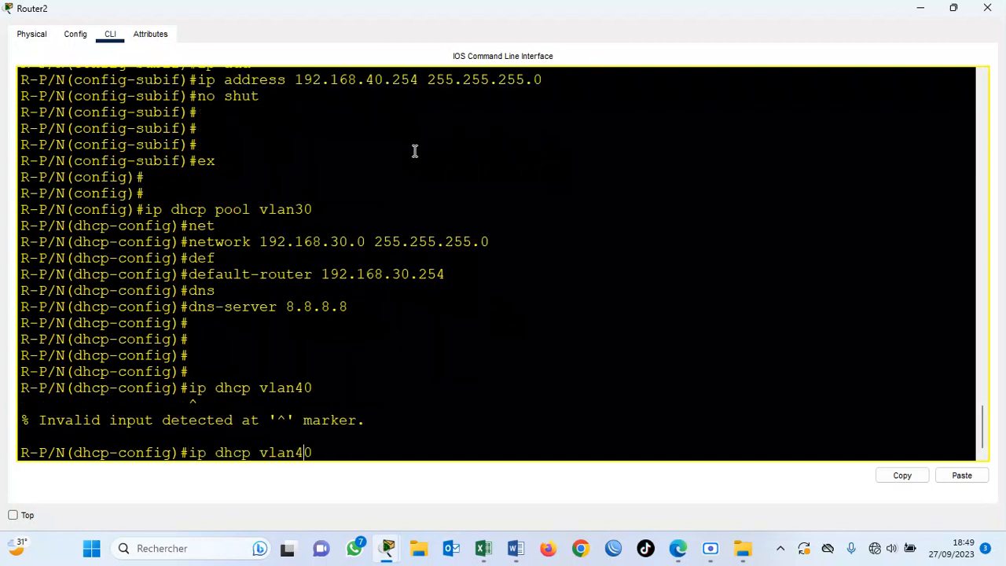
key("Left")
key("Left")
key("Left")
key("Left")
key("Left")
type("pool")
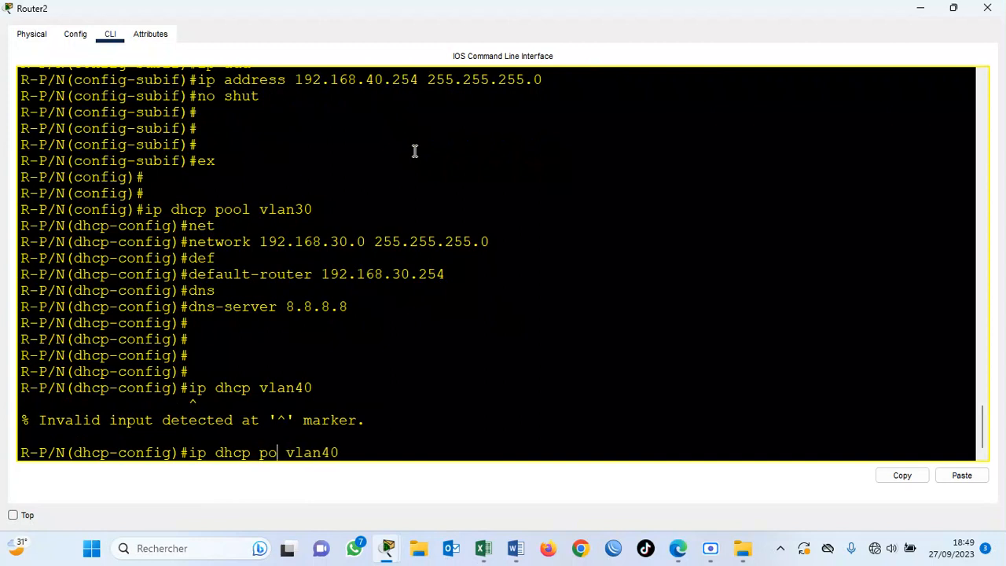
key("Return")
Set the network of the vlan40 DHCP pool to 192.168.40.0 255.255.255.0
type("net")
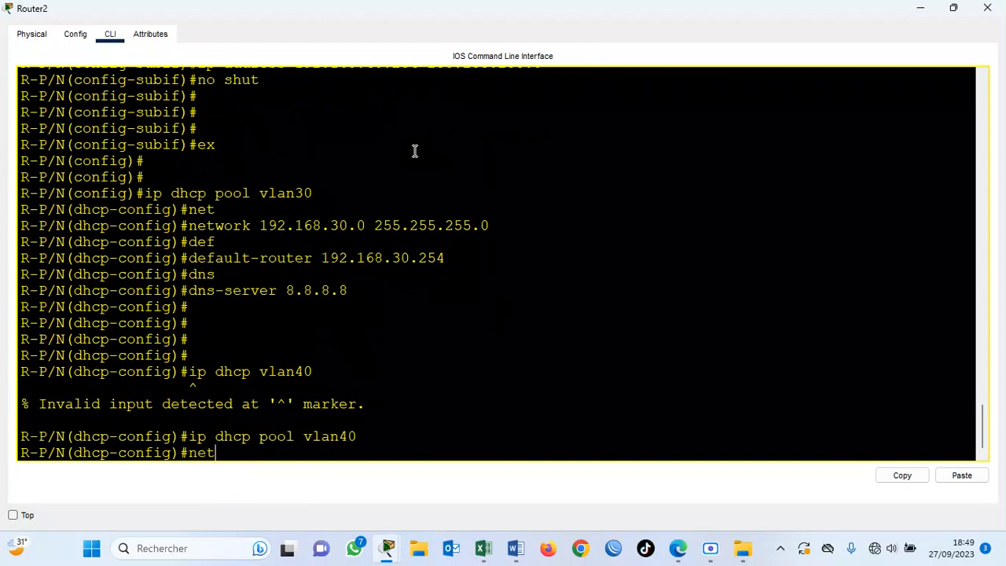
key("Tab")
type("192")
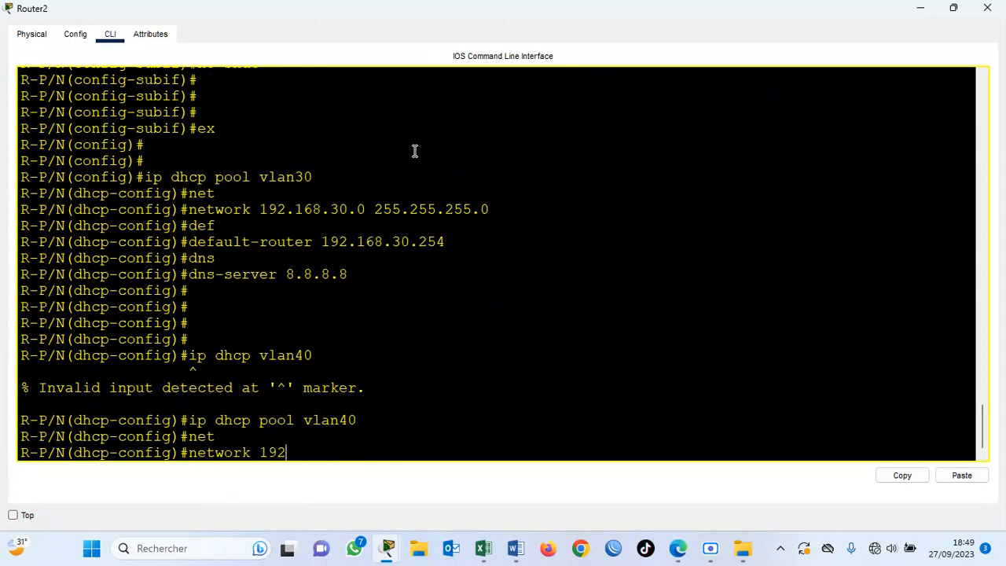
type(".168.40.0 255.255.255.0")
key("Return")
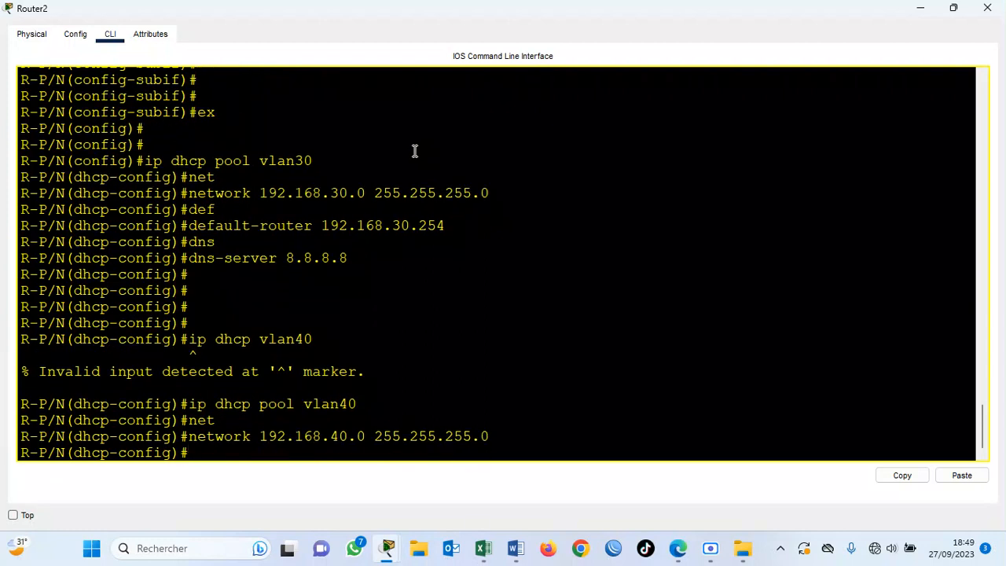
Set the default router of the vlan40 DHCP pool to 192.168.40.254
type("dE")
key("BackSpace")
type("e")
key("Tab")
type("19")
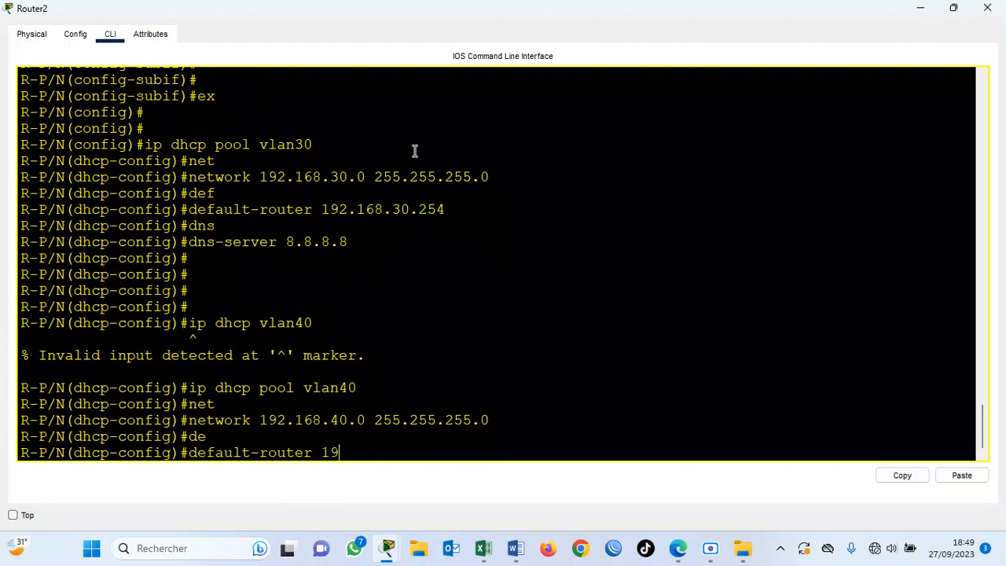
type("2.168.40.254")
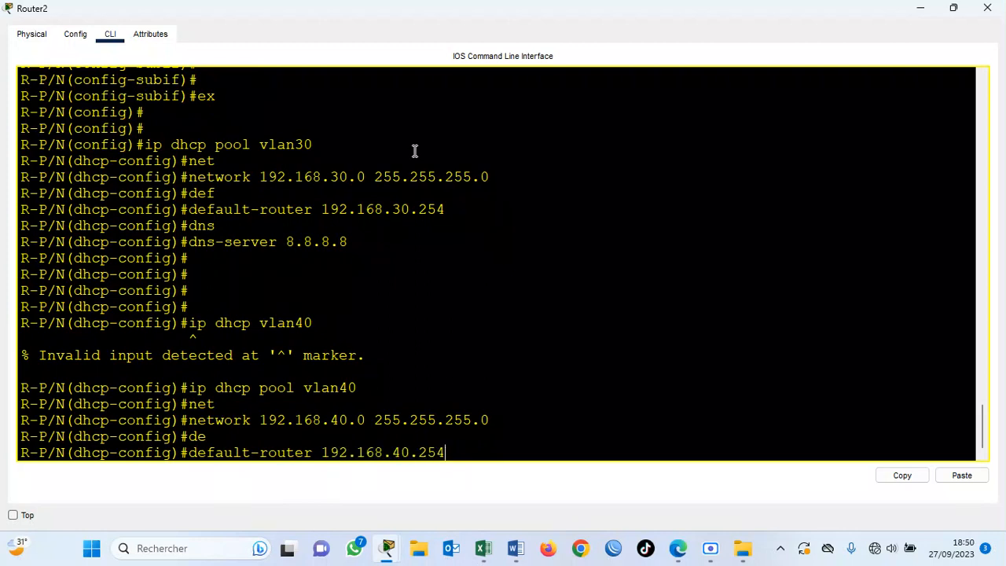
key("Return")
Set the DNS server of the vlan40 DHCP pool to 8.8.8.8
type("D")
key("BackSpace")
type("dns")
key("Tab")
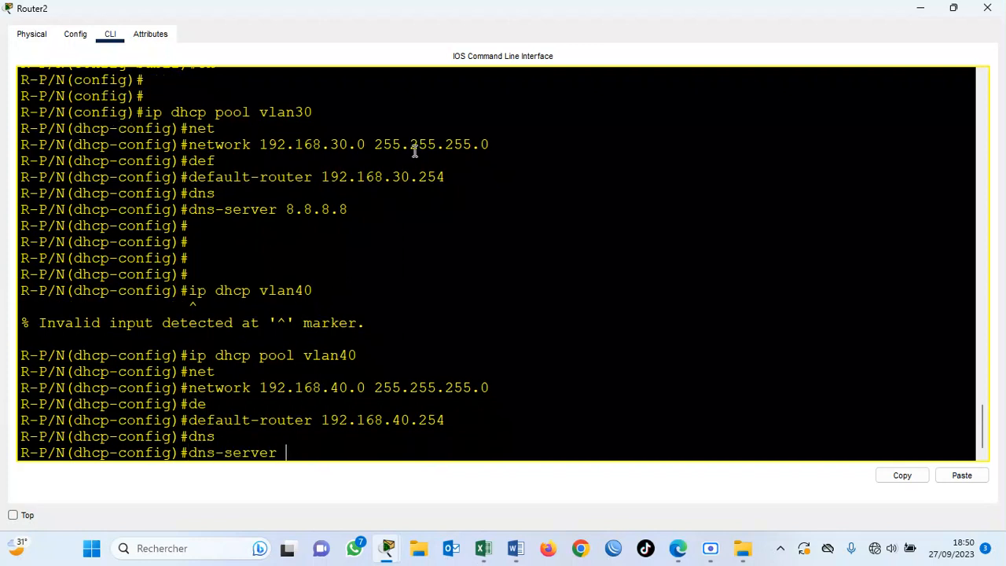
type("8.8.8.8")
key("Return")
key("Return")
key("Return")
key("Return")
Try to save the router configuration with do wr from DHCP configuration mode
type("do wr")
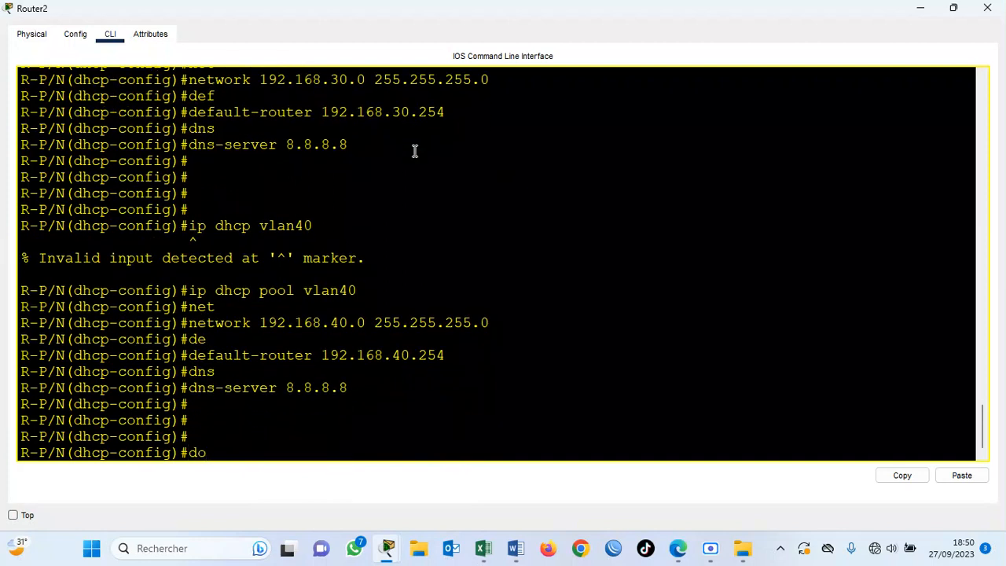
key("Return")
key("Return")
key("Return")
key("Return")
Display the router's running configuration and examine its DHCP pools and the GigabitEthernet0/0 subinterfaces, then close the router window
type("do sh ru")
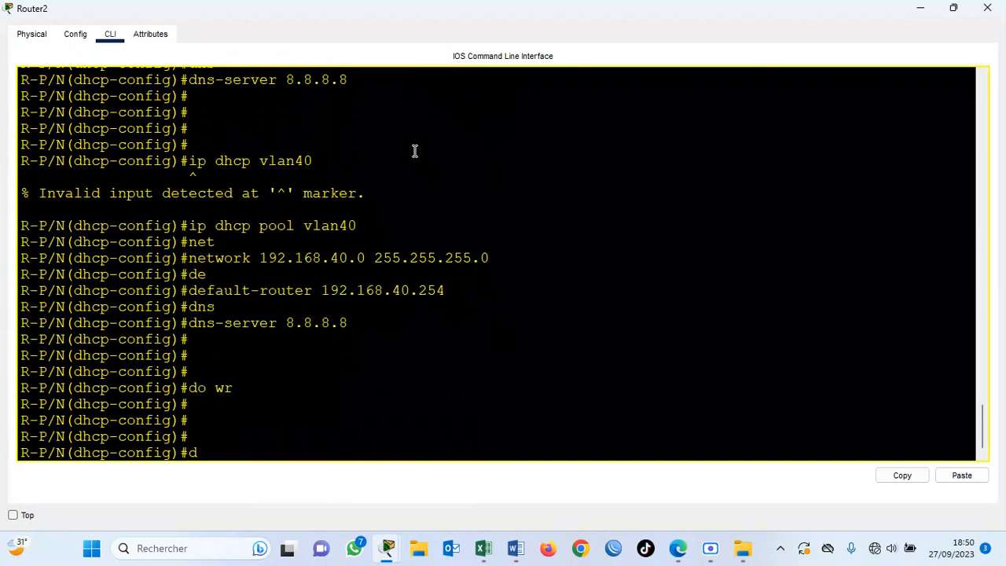
type("n")
key("Return")
key("Return")
key("Return")
key("Return")
key("Return")
key("Return")
key("Return")
key("Return")
key("Return")
key("Return")
key("Return")
key("Return")
key("Return")
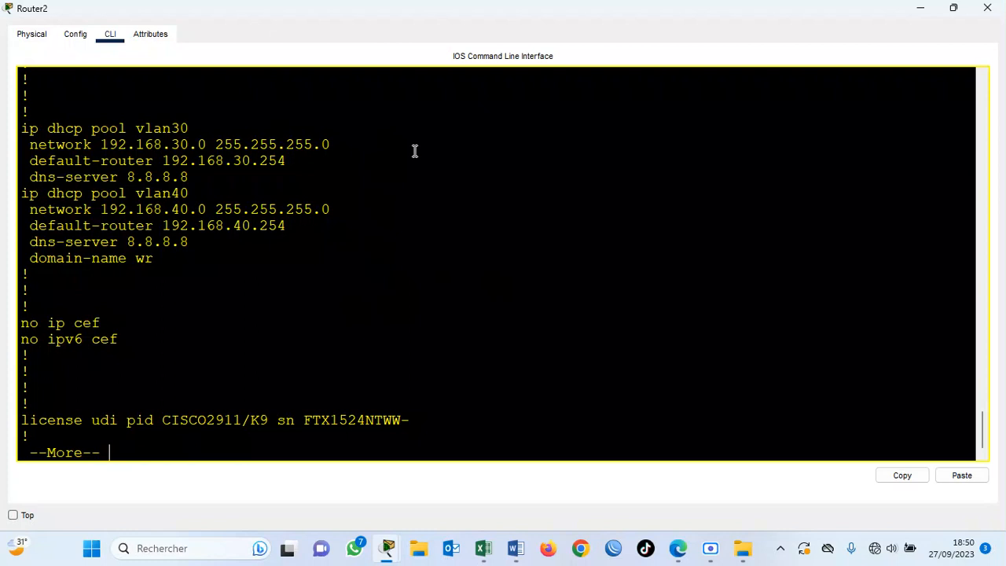
key("Return")
key("Return")
key("Return")
key("Return")
key("Return")
key("Return")
key("Return")
key("Return")
key("Return")
key("Return")
key("Return")
key("Return")
key("Return")
key("Return")
key("Return")
key("Return")
key("Return")
key("Return")
key("Return")
key("Return")
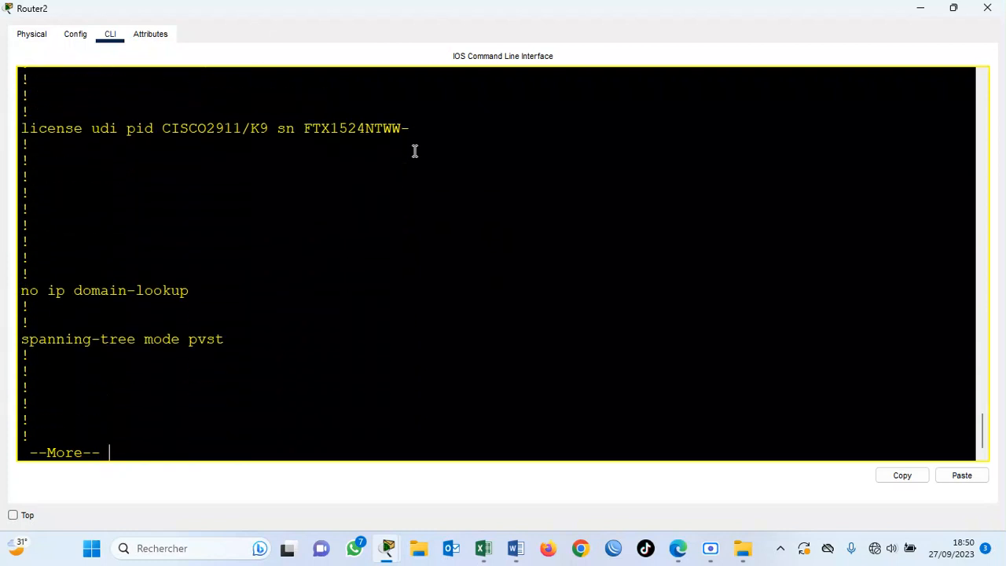
key("Return")
key("Return")
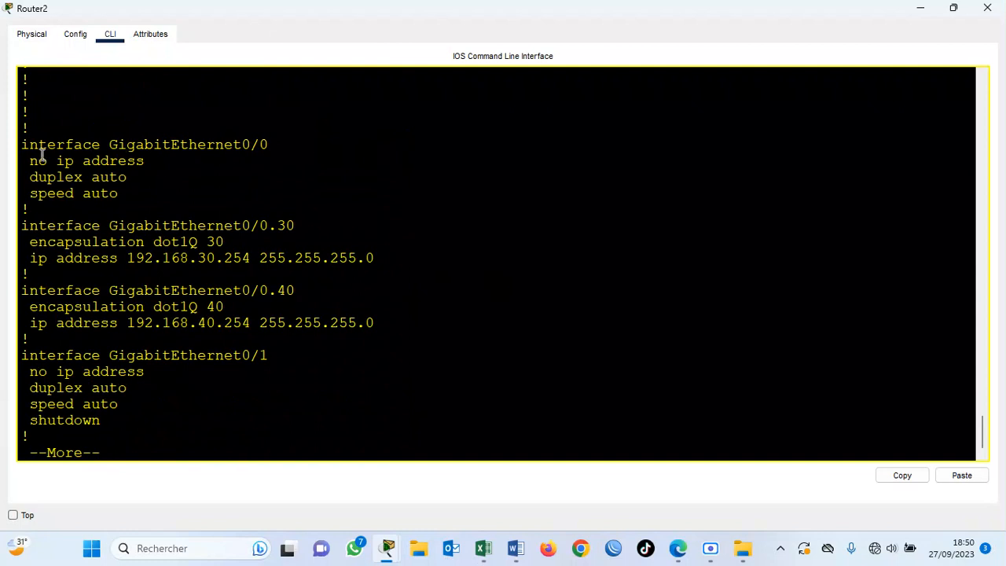
left_click_drag(22, 144, 379, 322)
left_click(987, 8)
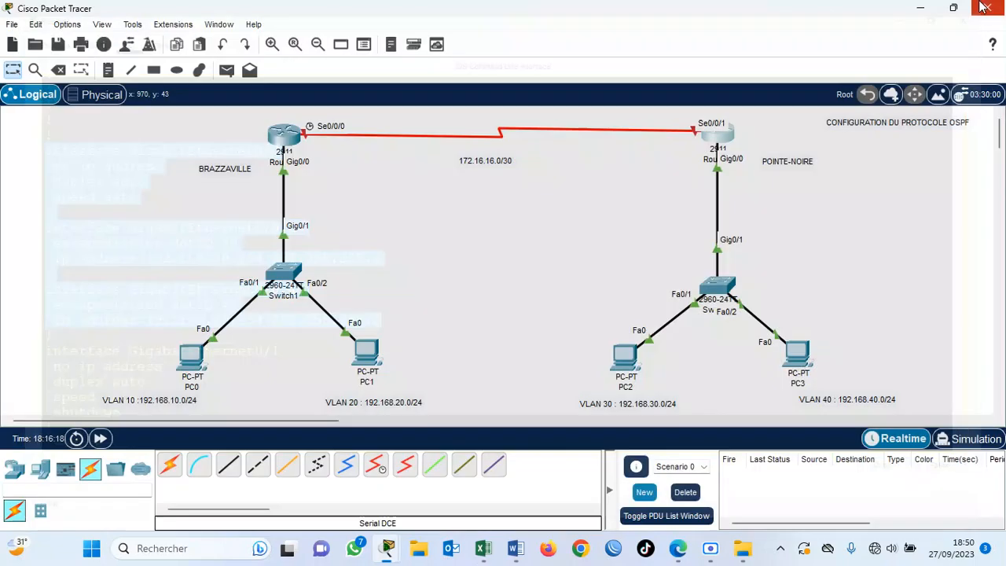
Run do sh inter trunk on the Pointe-Noire switch, examine the trunk port's mode and allowed VLANs, and close the switch window
left_click(633, 363)
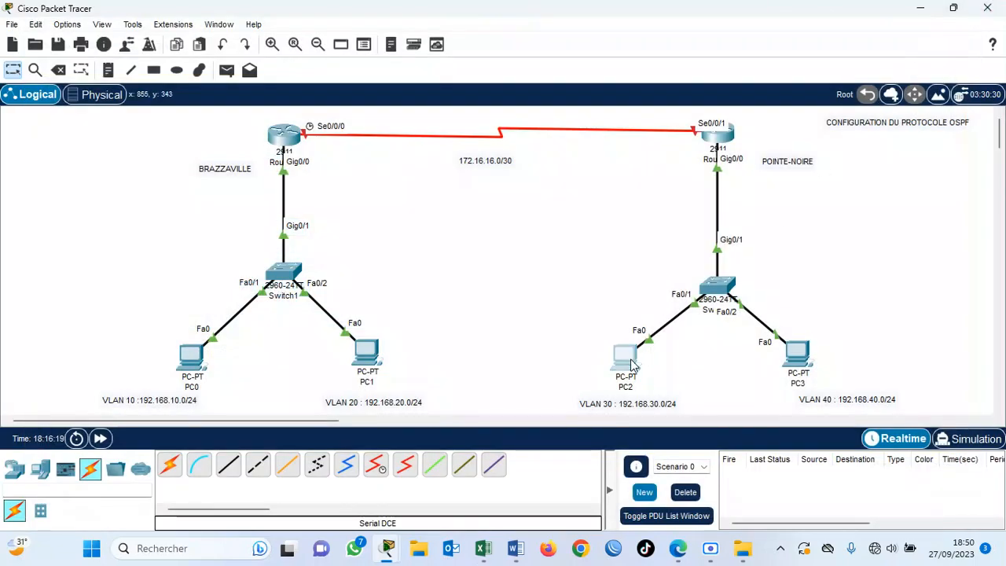
left_click(811, 286)
left_click(717, 286)
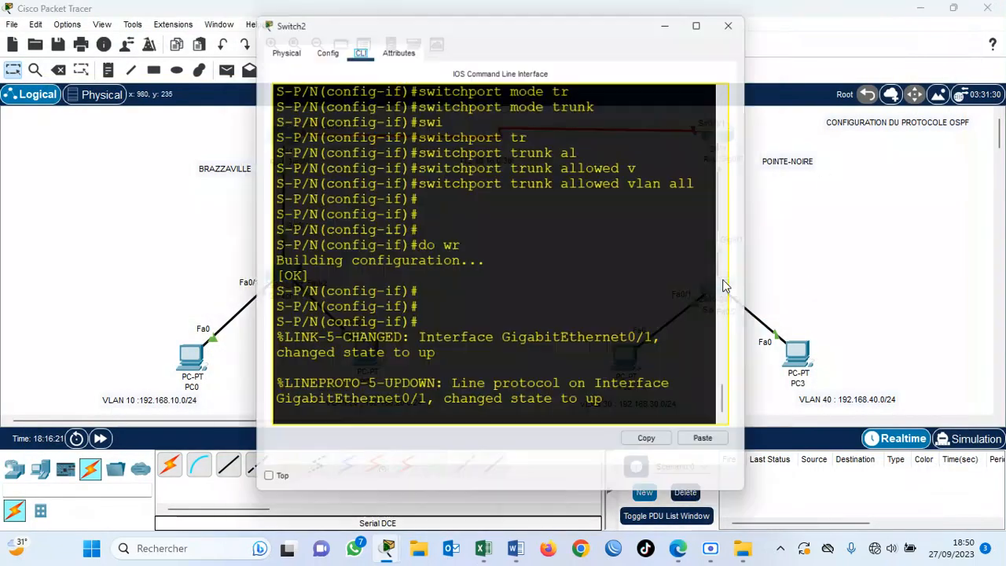
key("super+Up")
key("Return")
key("Return")
key("Return")
key("Return")
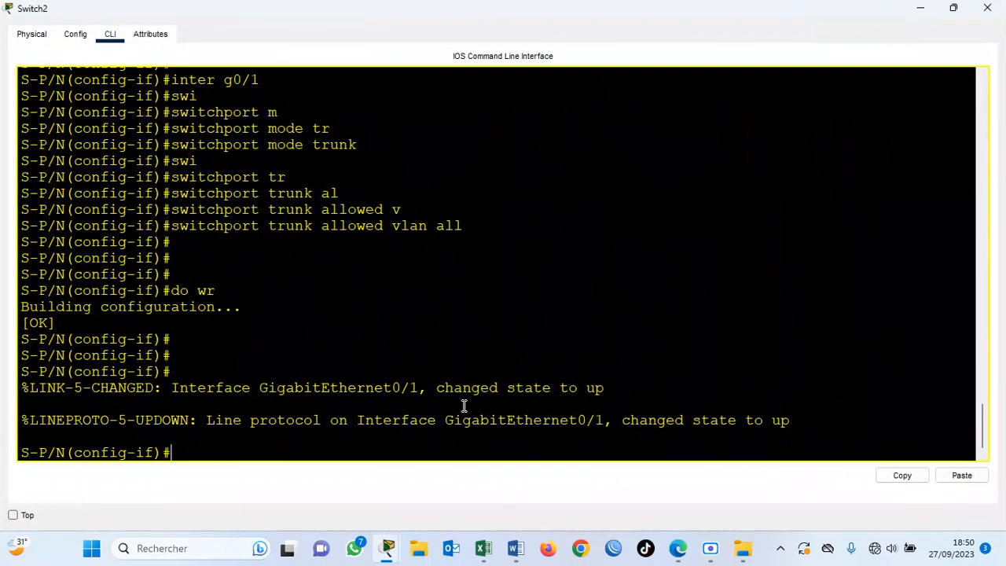
type("do")
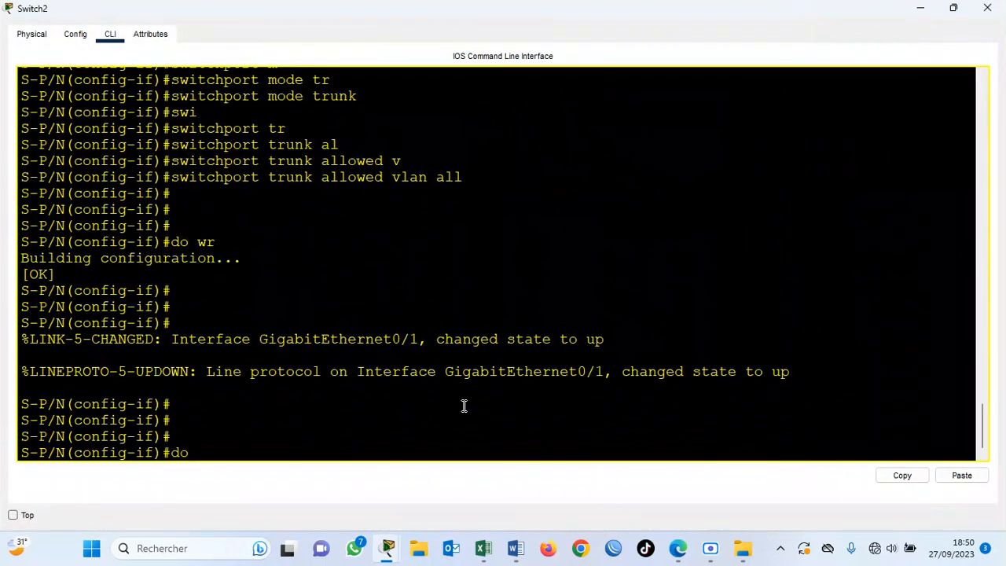
type(" sh inter trunk")
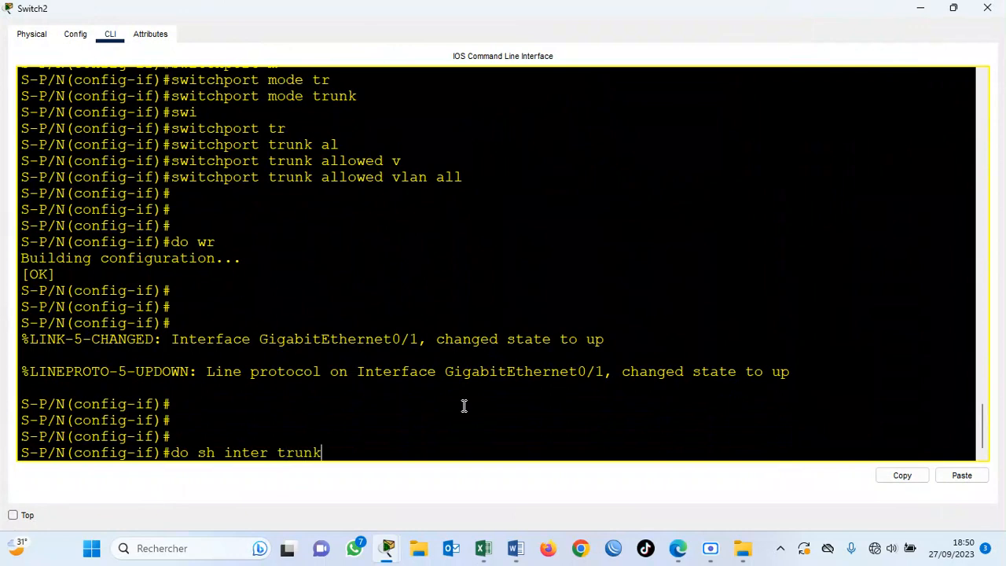
key("Return")
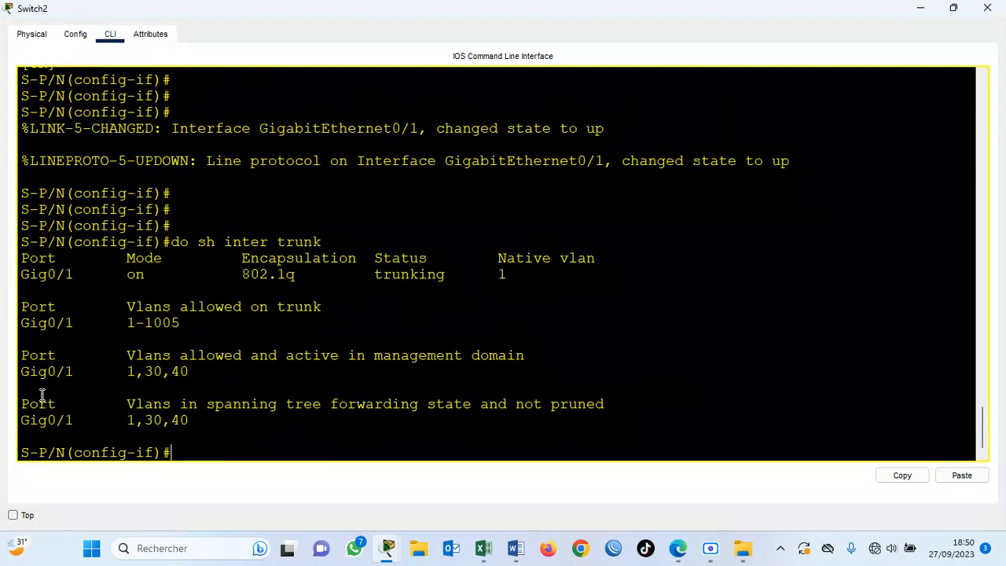
left_click_drag(22, 275, 456, 402)
left_click_drag(509, 275, 181, 323)
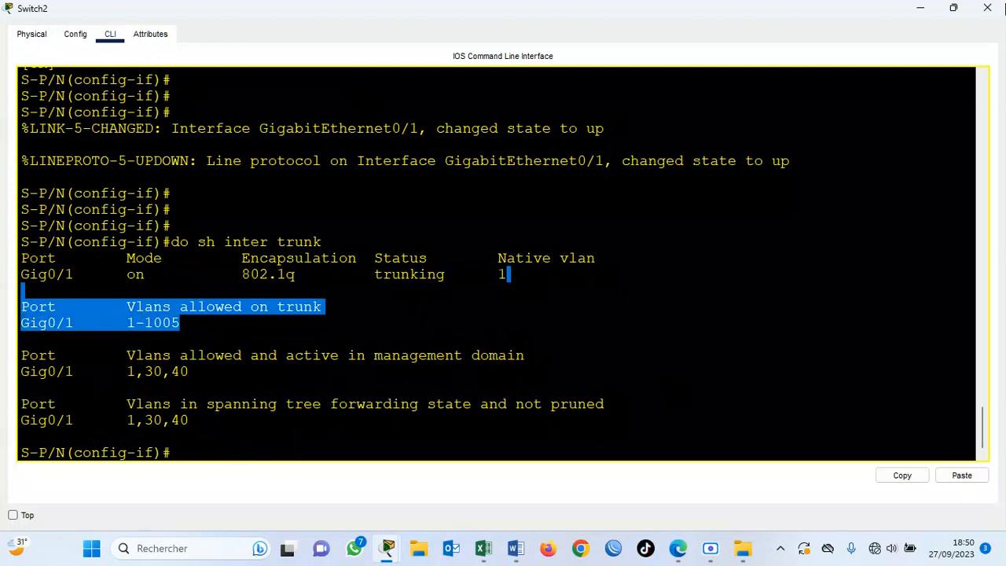
left_click(987, 8)
Set PC2's IP configuration to DHCP so it requests an address, and close its window
left_click(639, 360)
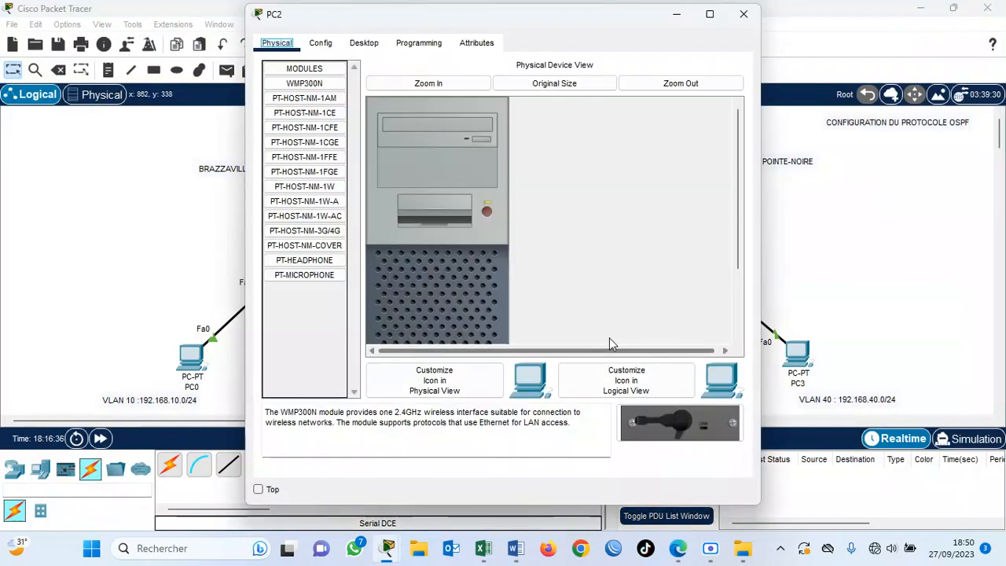
left_click(362, 45)
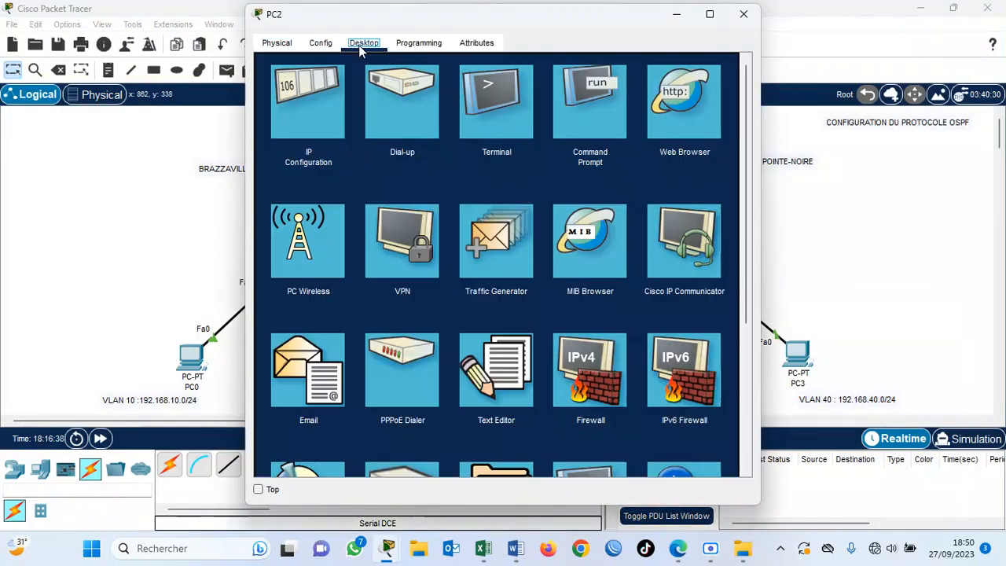
left_click(319, 95)
left_click(274, 125)
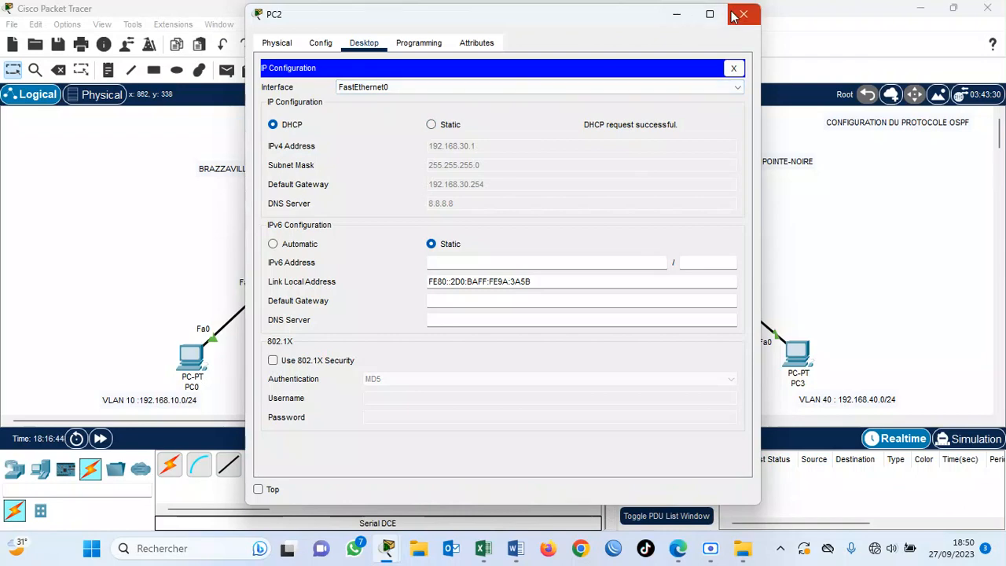
left_click(744, 13)
Set PC3's IP configuration to DHCP so it requests an address, and close its IP configuration
left_click(797, 353)
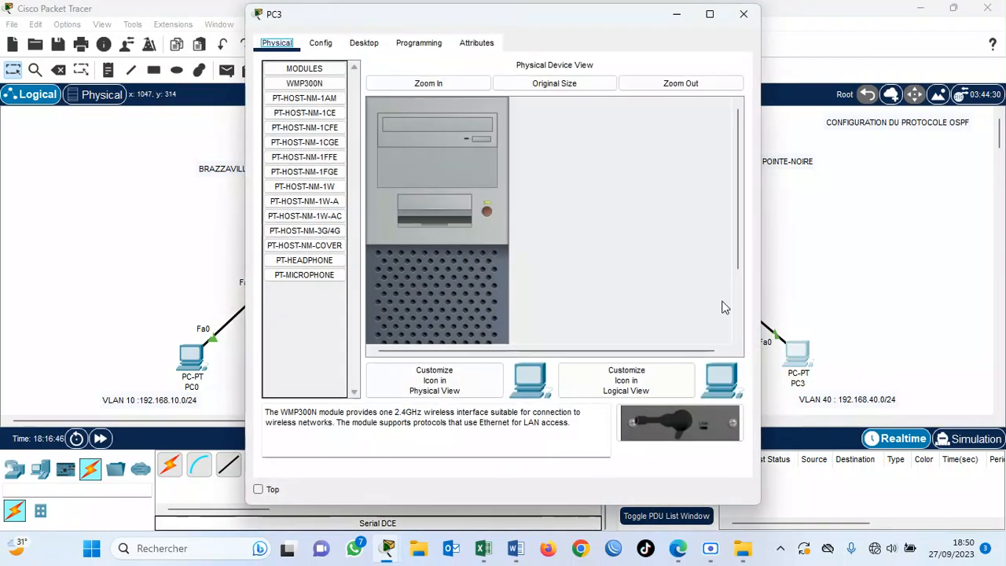
left_click(364, 42)
left_click(311, 102)
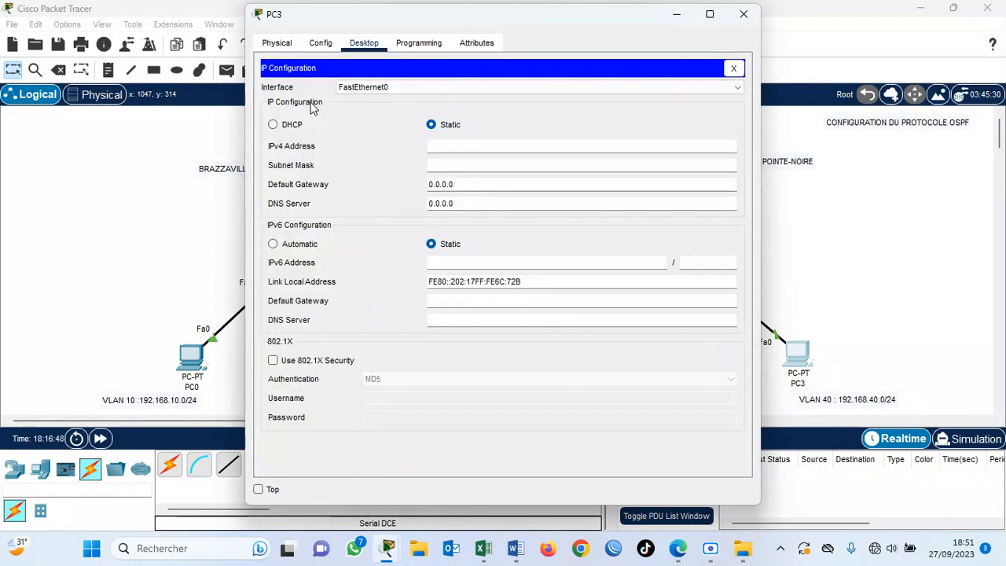
left_click(274, 125)
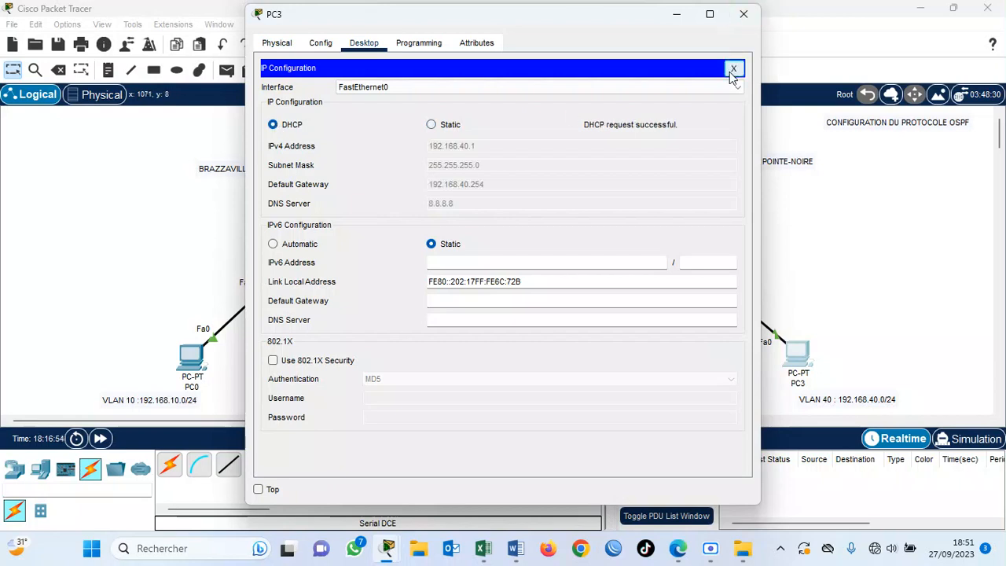
left_click(732, 71)
Ping 192.168.30.1 from PC3's command prompt to test inter-VLAN connectivity, then close the PC3 window
left_click(605, 126)
key("Return")
key("Return")
type("ping")
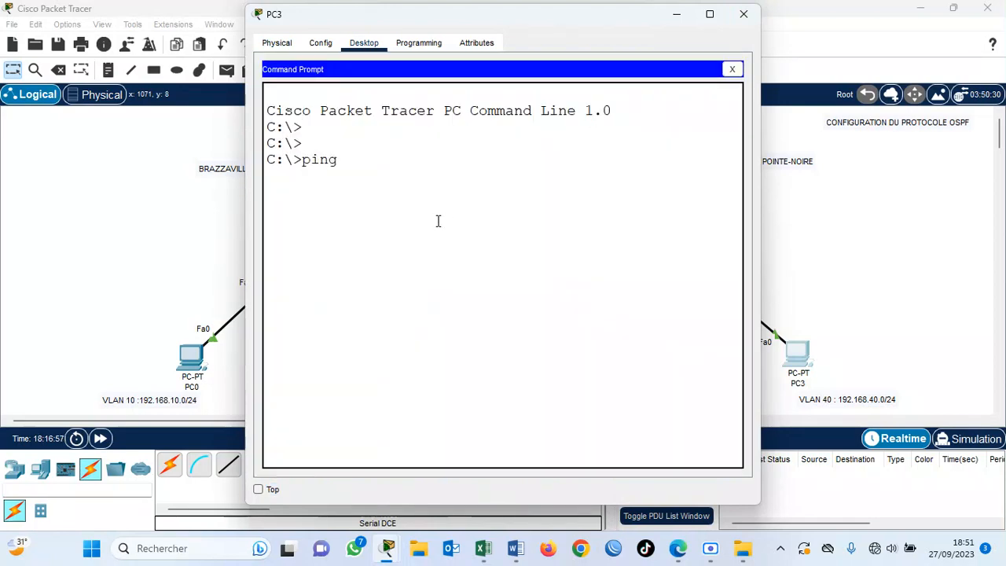
type(" 192.168.30.1")
key("Return")
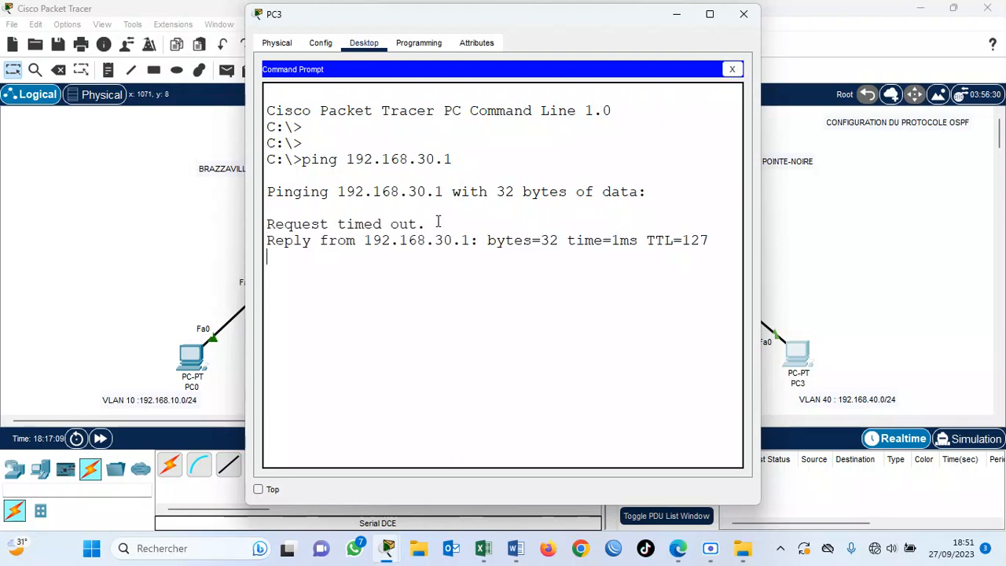
key("Return")
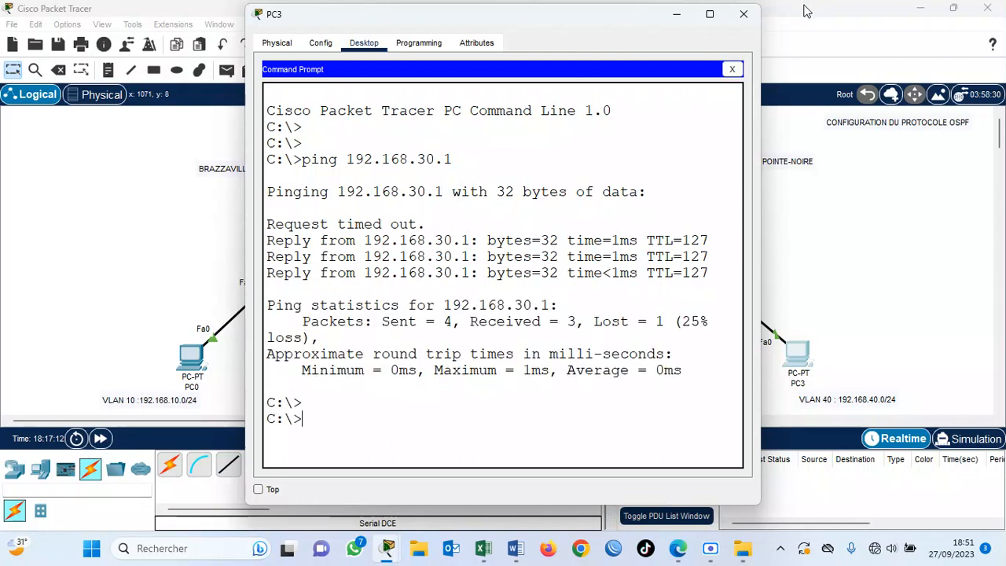
left_click(744, 13)
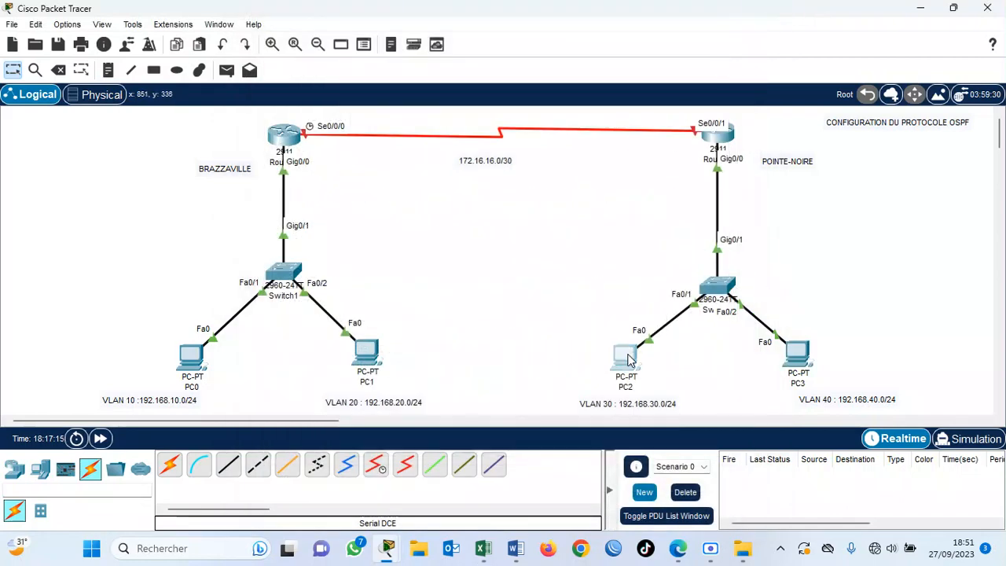
Move PC2 slightly up in the topology and select the 172.16.16.0/30 label between the routers
left_click_drag(629, 361, 627, 351)
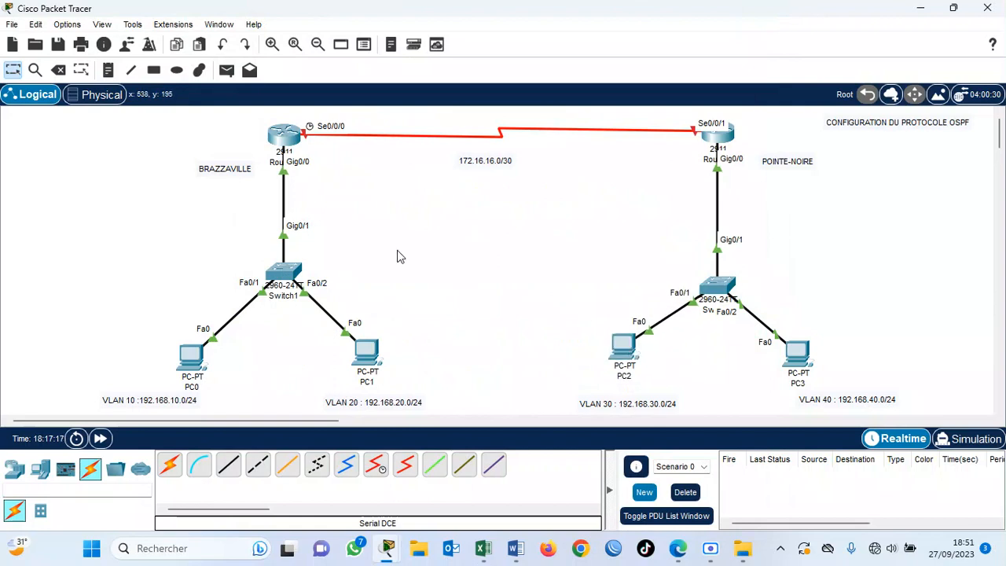
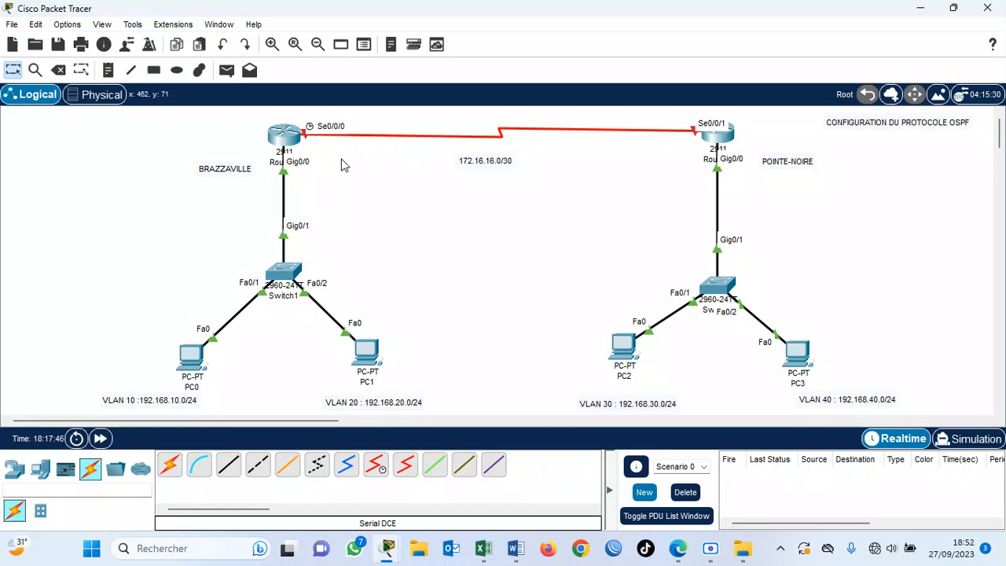
left_click_drag(303, 115, 702, 178)
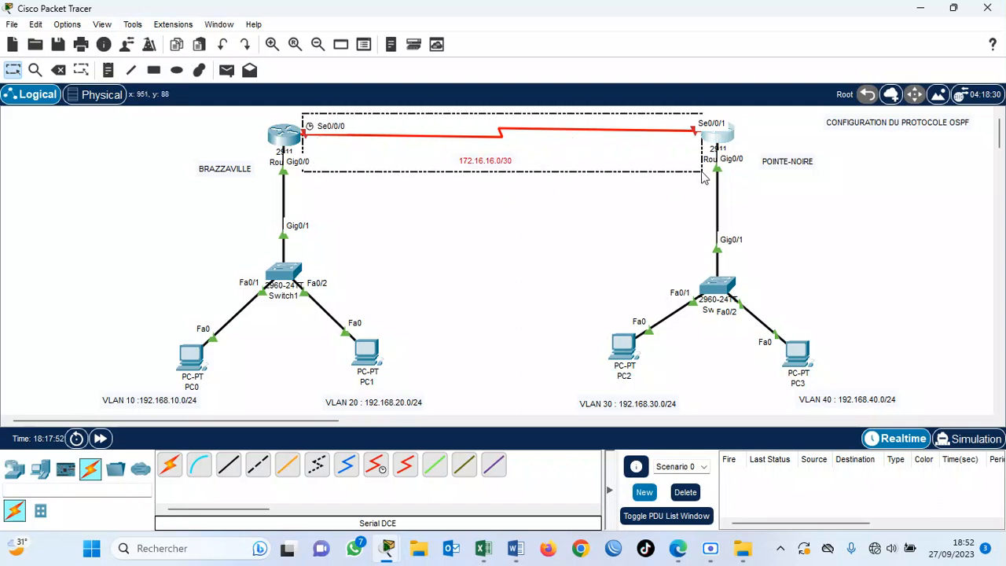
left_click_drag(702, 177, 704, 176)
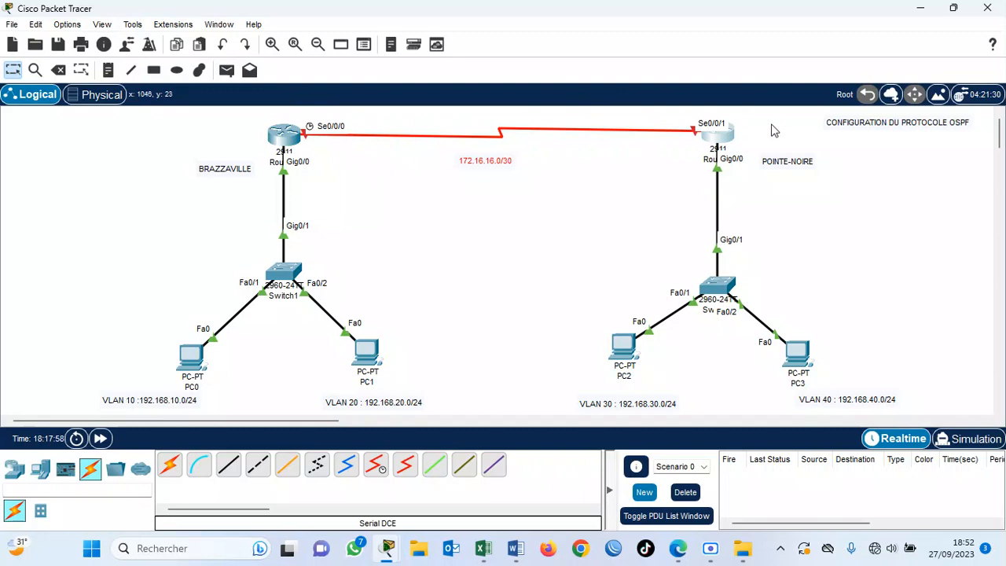
Open the Brazzaville router's command line, end the configuration listing and exit DHCP configuration mode to global configuration
left_click(287, 136)
left_click(402, 362)
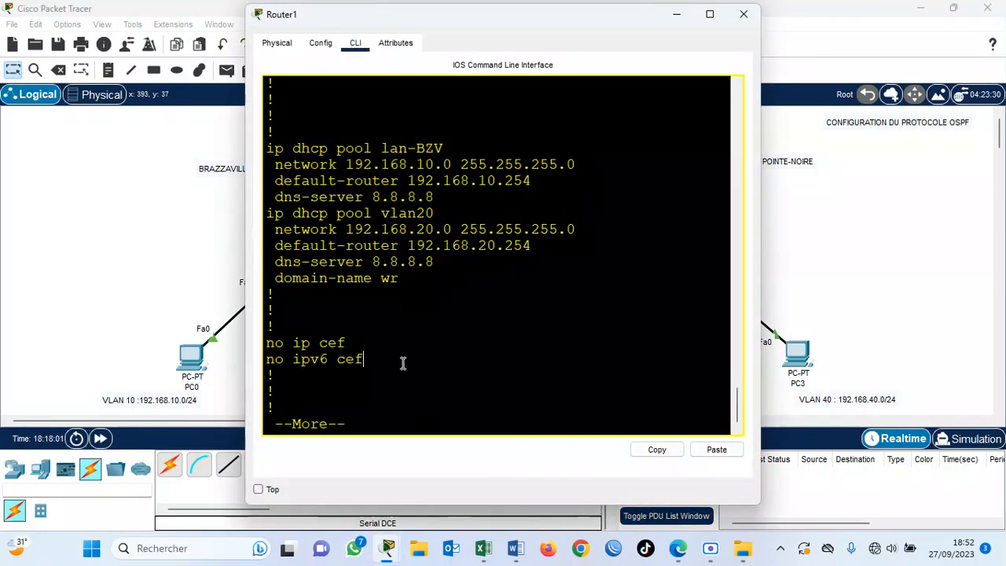
key("Return")
key("Return")
key("Return")
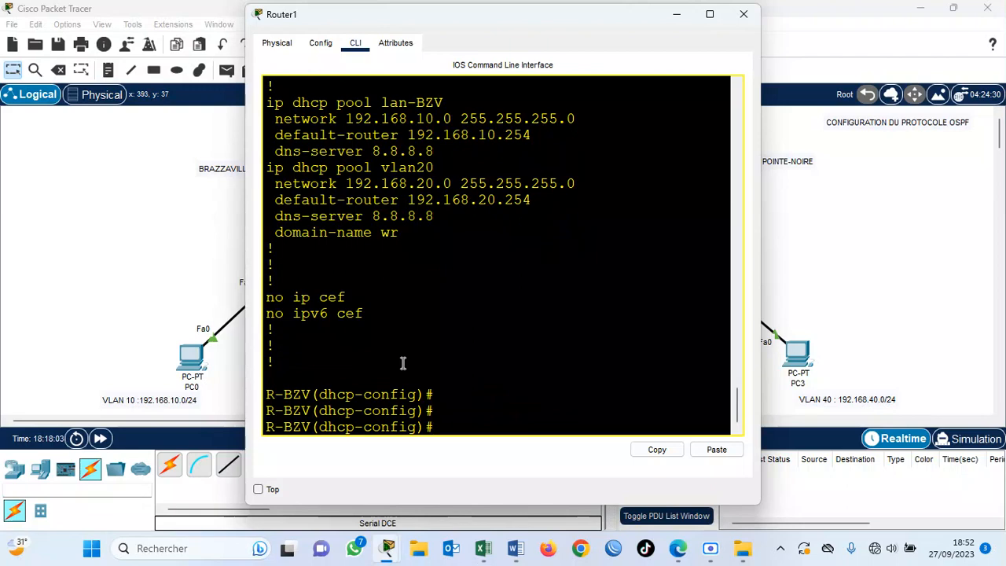
key("super+Up")
type("ex")
key("Return")
key("Return")
key("Return")
Enter configuration mode for interface serial 0/0/0 on the Brazzaville router, checking the port name in the topology
type("inte")
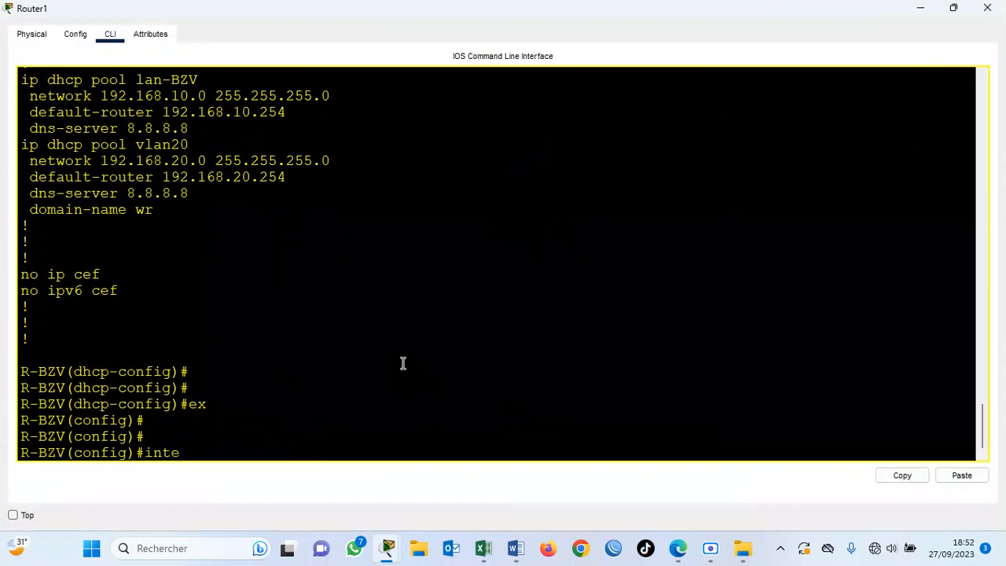
key("Tab")
type("s")
key("Tab")
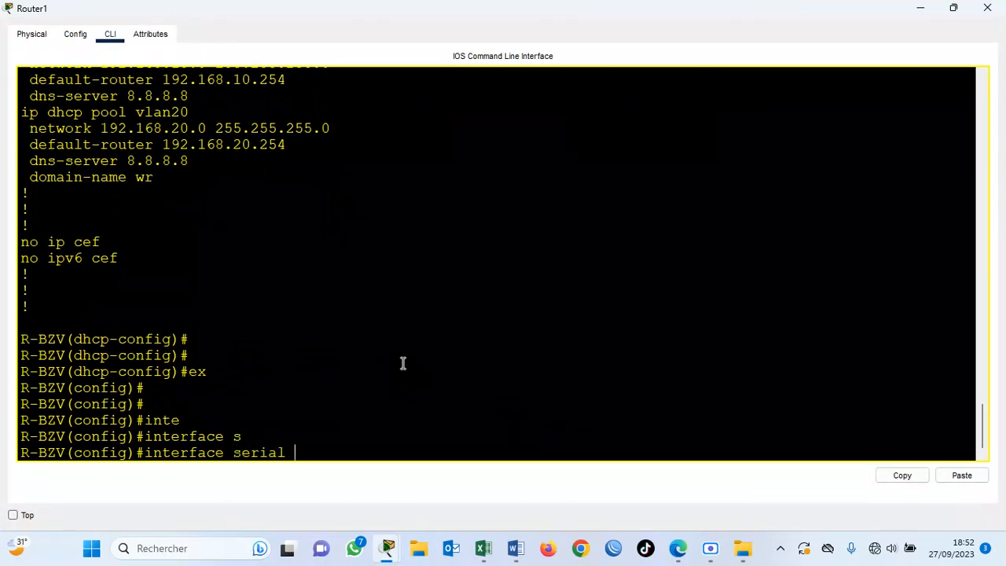
left_click(953, 8)
left_click_drag(503, 16, 556, 252)
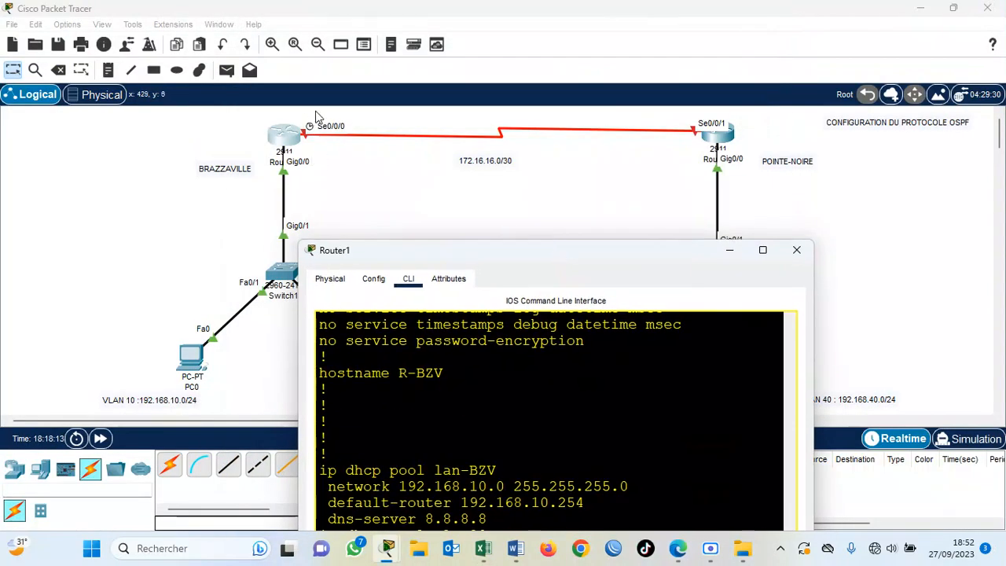
key("super+Up")
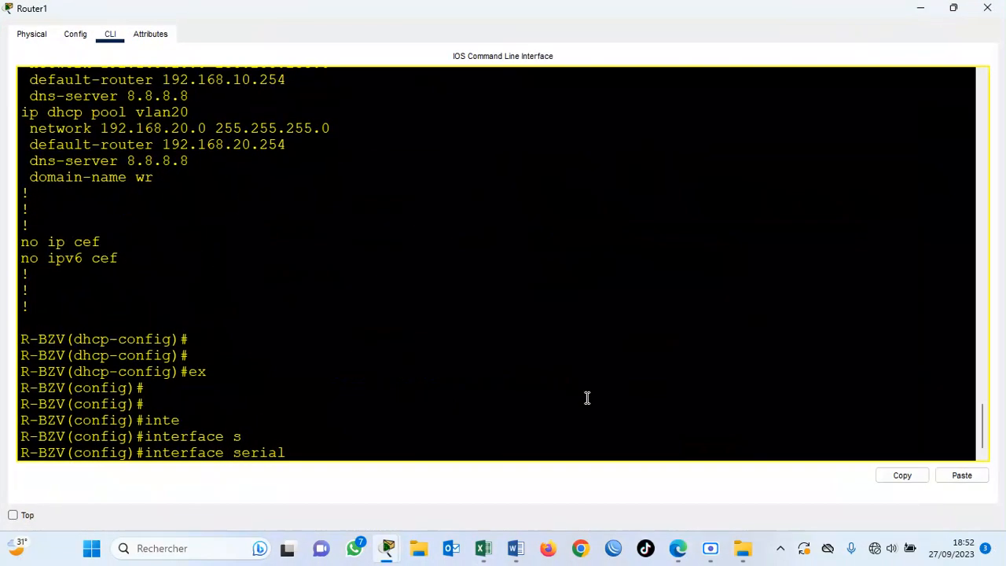
key("Tab")
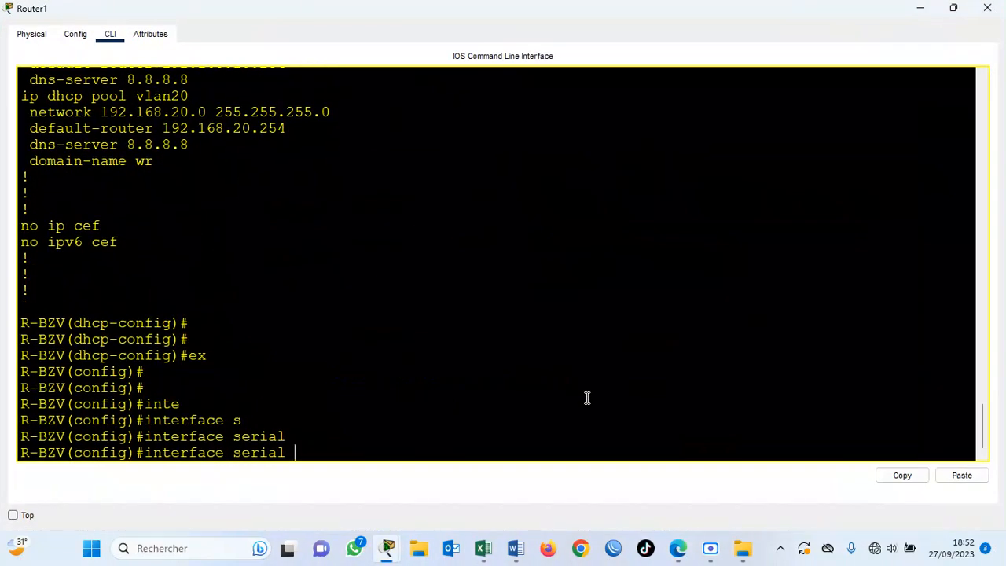
type("0/0/0")
key("Return")
Assign IP address 172.16.16.1 with mask 255.255.255.252 to the Brazzaville router's serial 0/0/0 interface
type("ip ad")
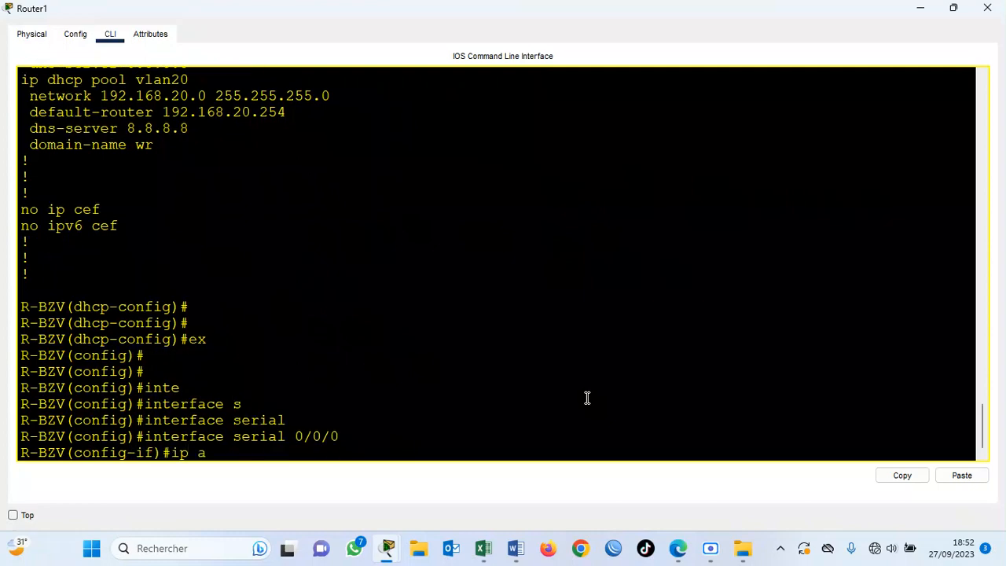
key("Tab")
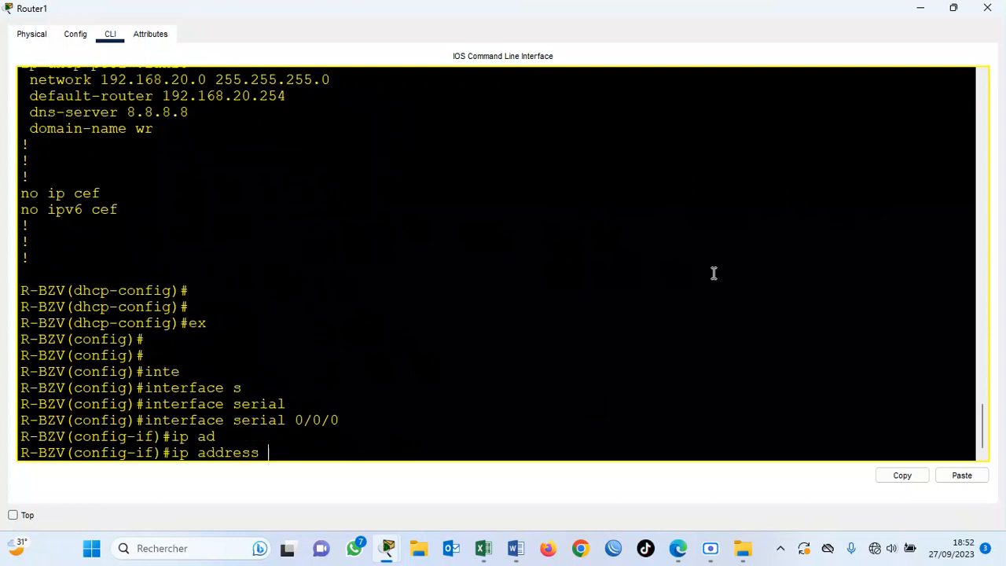
left_click(920, 8)
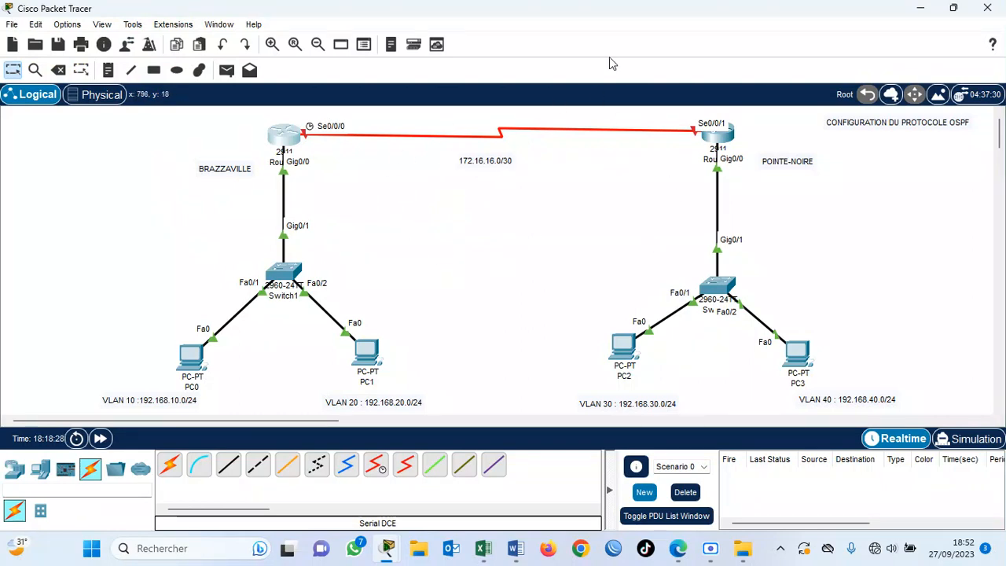
left_click(286, 140)
left_click(548, 385)
scroll(548, 385, "down", 4)
key("super+Up")
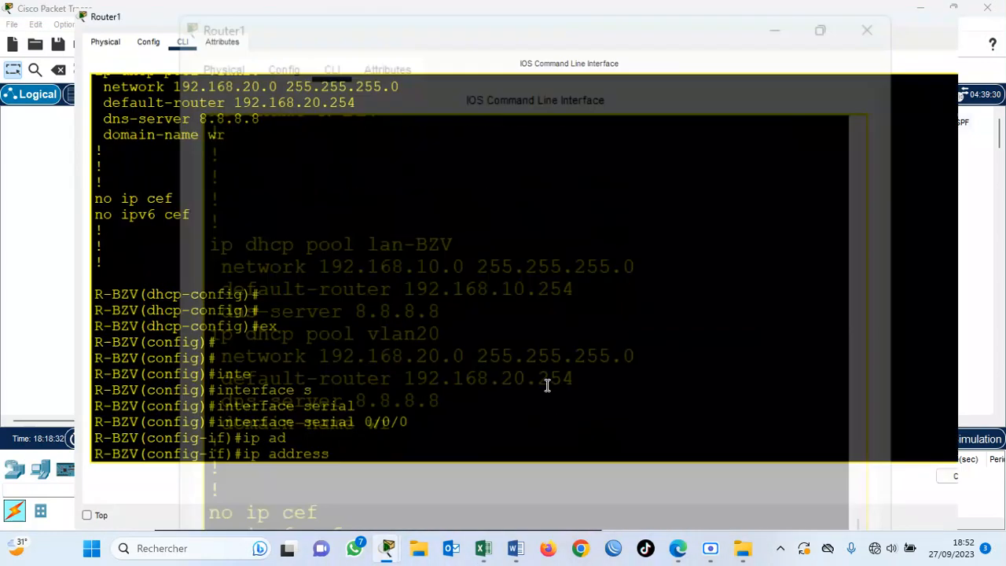
key("Tab")
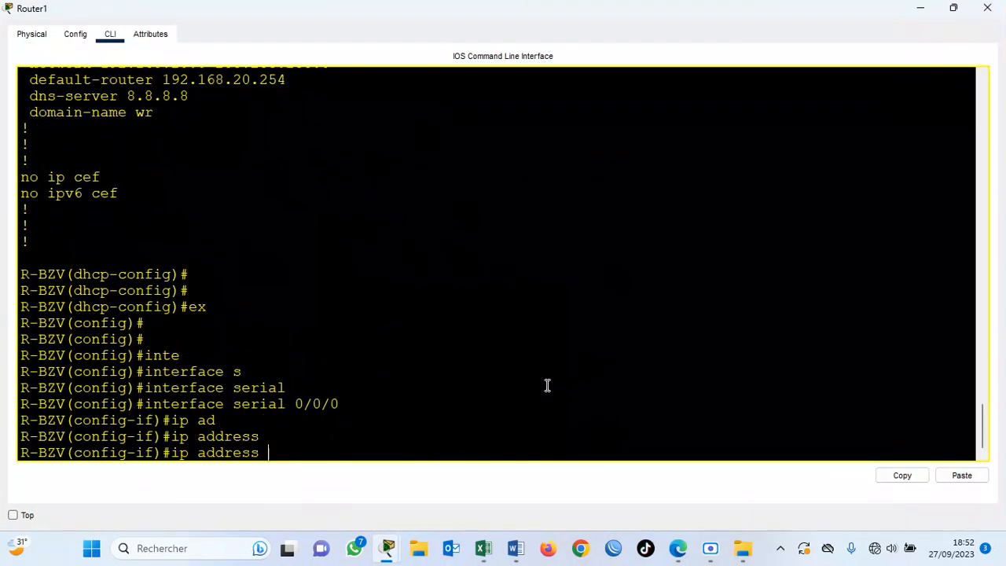
type("172.16.16.1 255.")
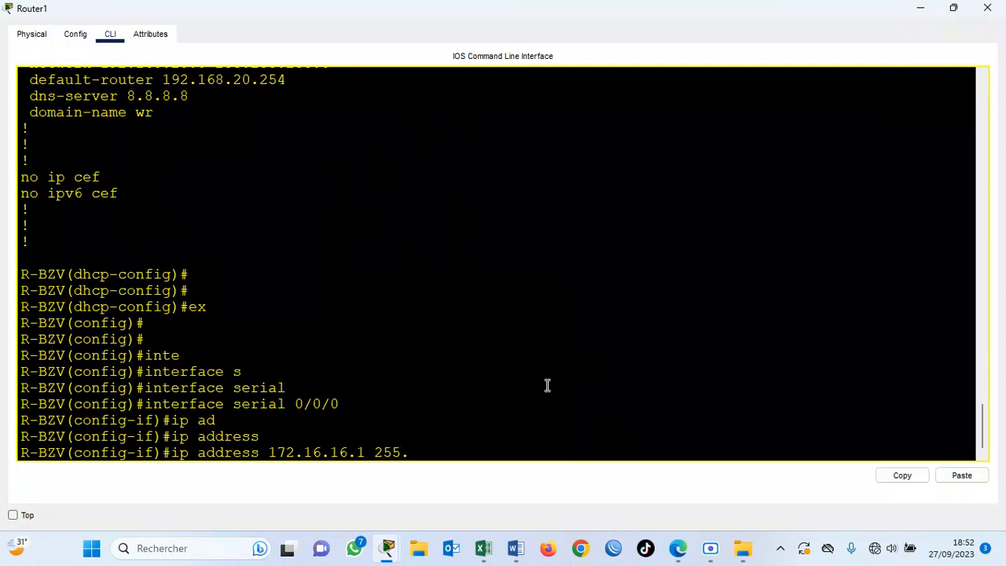
type("255.255.252")
key("Return")
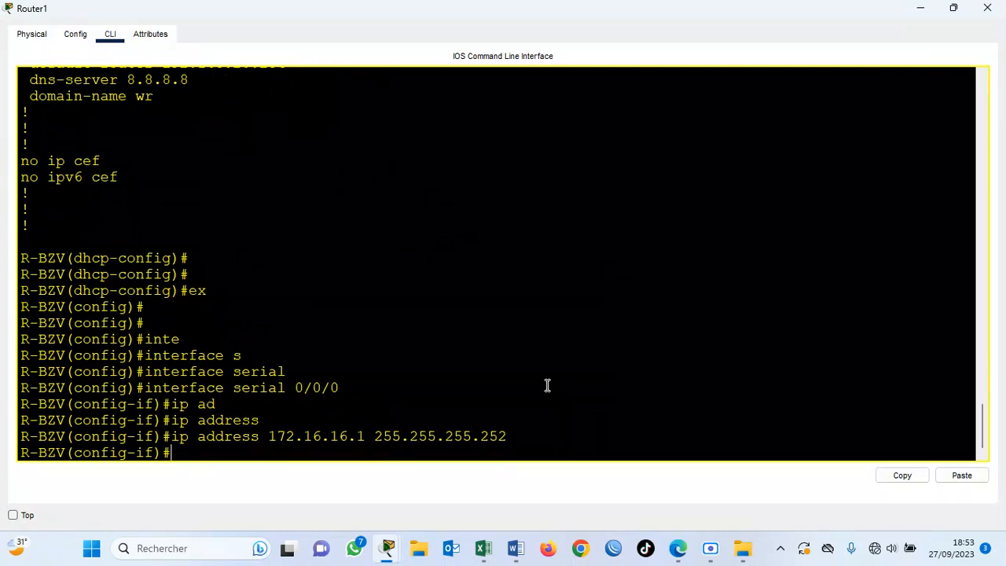
Enable the Brazzaville router's serial 0/0/0 interface with no shut and close the router window
type("no shut")
key("Return")
key("Return")
key("Return")
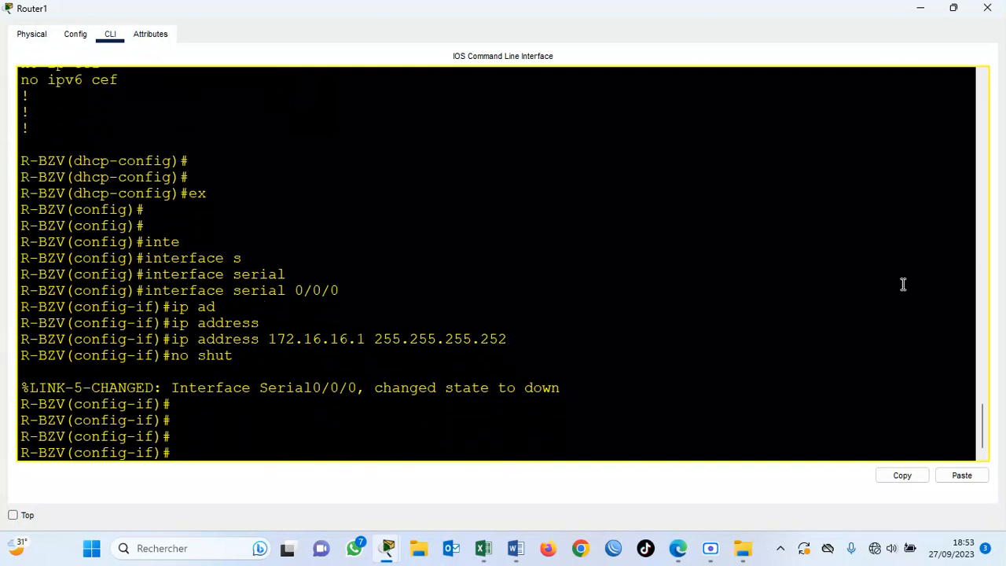
left_click(989, 8)
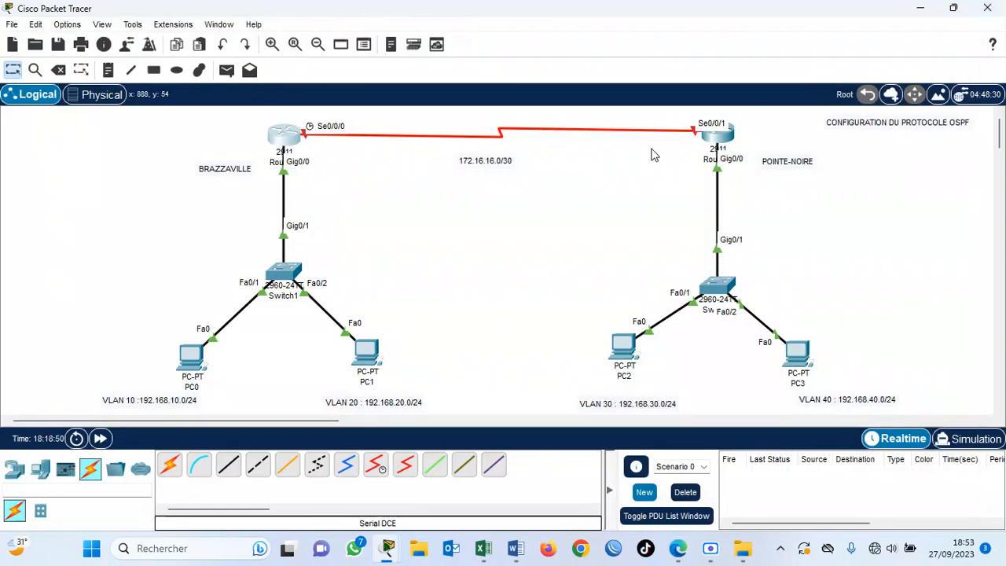
Open the Pointe-Noire router's command line, end the configuration listing and exit DHCP configuration mode to global configuration
left_click(719, 138)
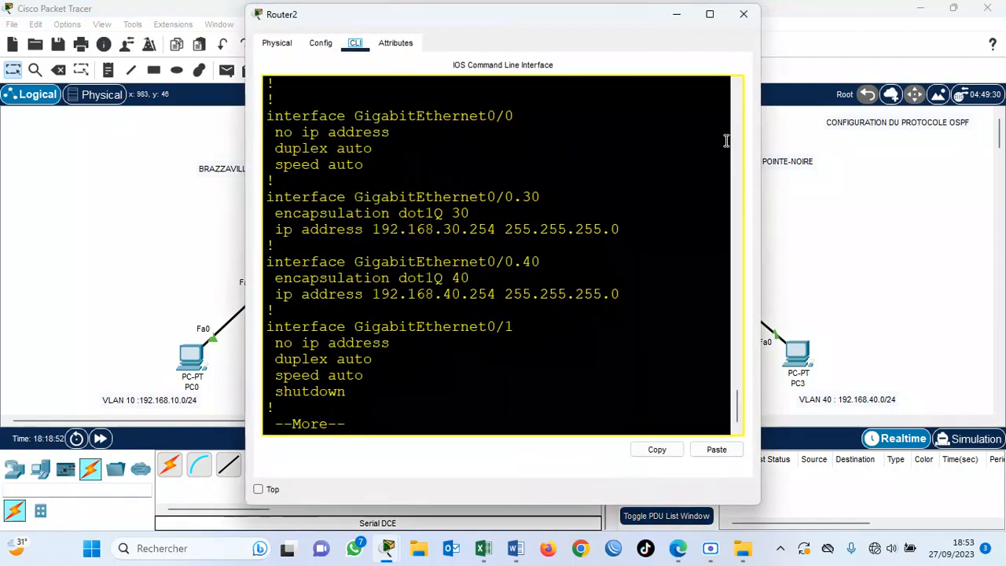
key("super+Up")
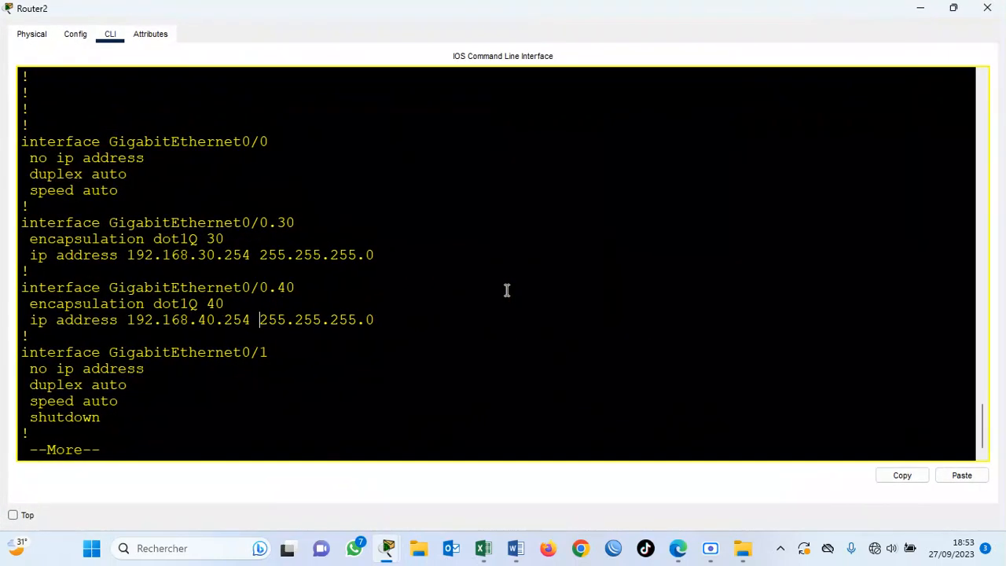
key("q")
key("Return")
key("Return")
key("Return")
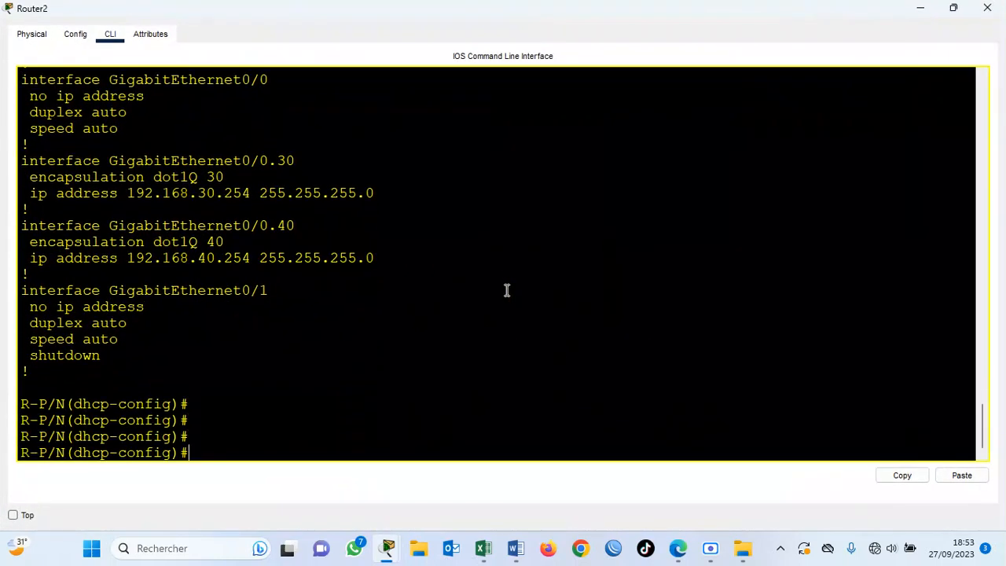
type("ex")
key("Return")
key("Return")
Enter configuration mode for interface serial 0/0/1 on the Pointe-Noire router
type("in")
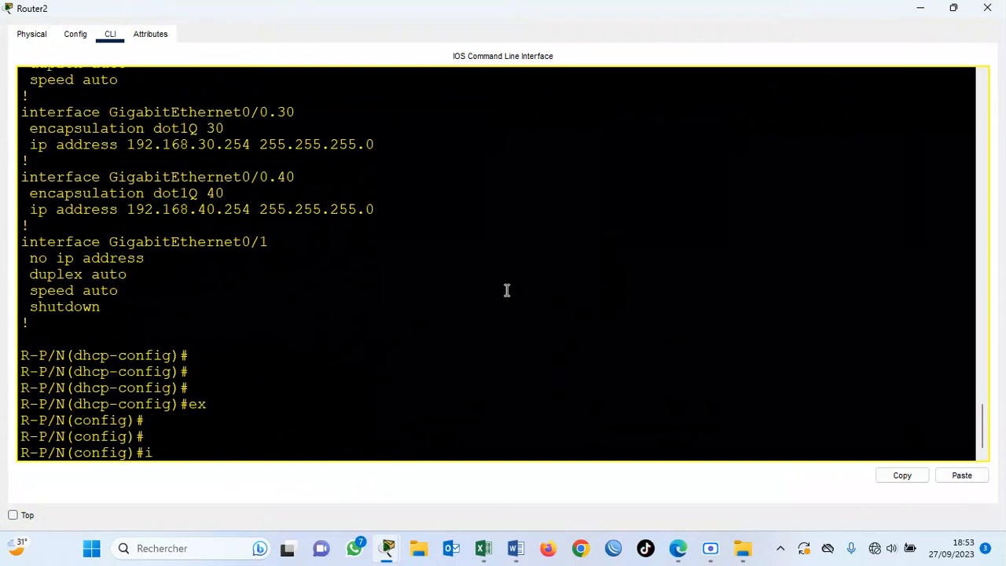
key("Tab")
type("s")
key("Tab")
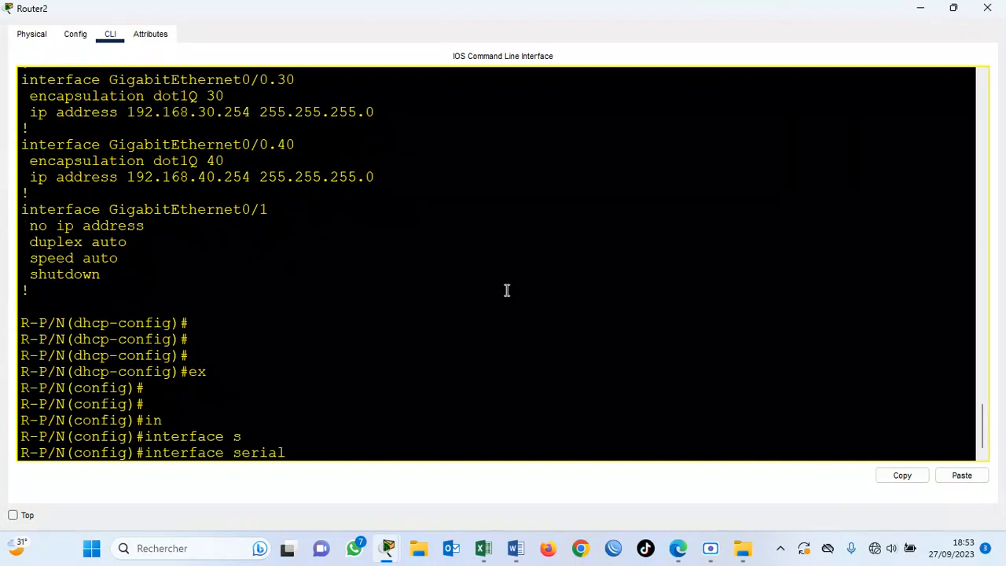
type("0/0/1")
key("Return")
Assign IP address 172.16.16.2 with mask 255.255.255.252 to the Pointe-Noire router's serial 0/0/1 interface
type("ip ad")
key("Tab")
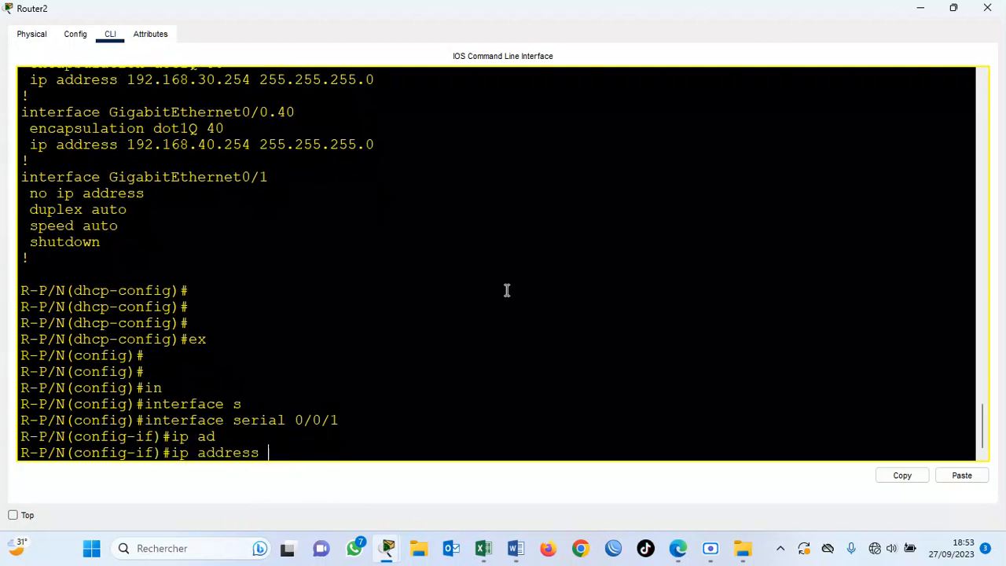
type("172.16.16.2 255")
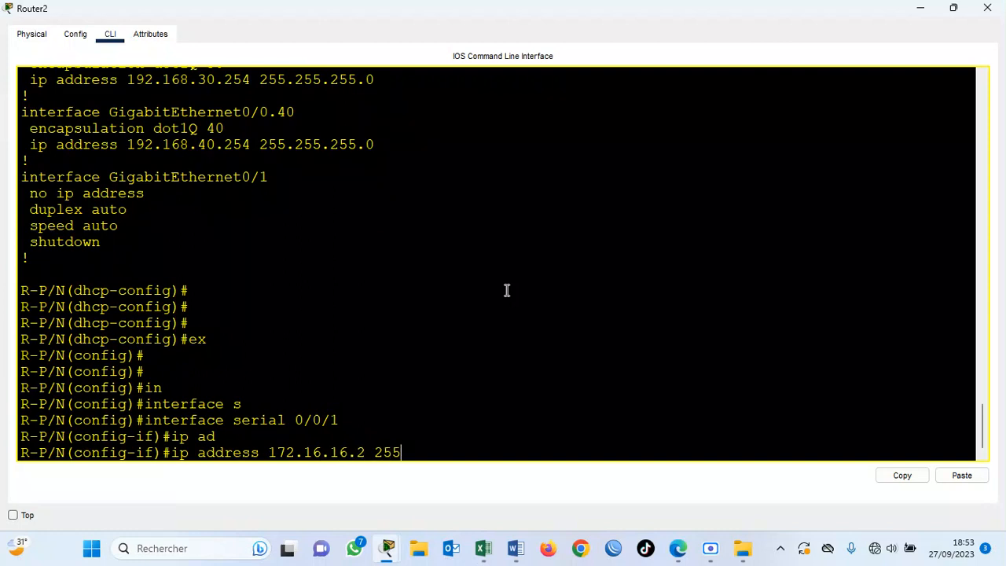
type(".255.255.252")
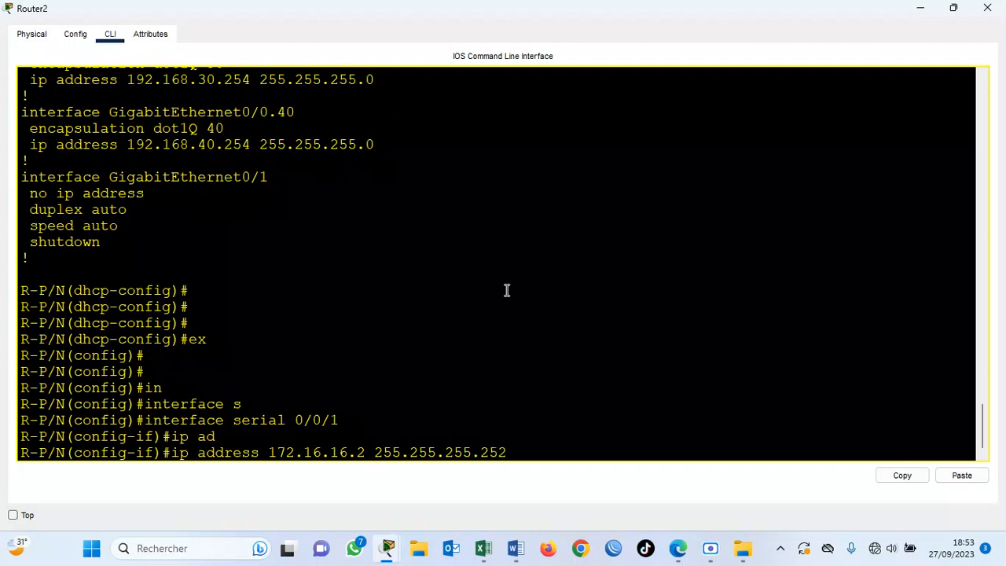
key("Return")
Enable the Pointe-Noire router's serial 0/0/1 interface with no shut and return to the topology
type("no s")
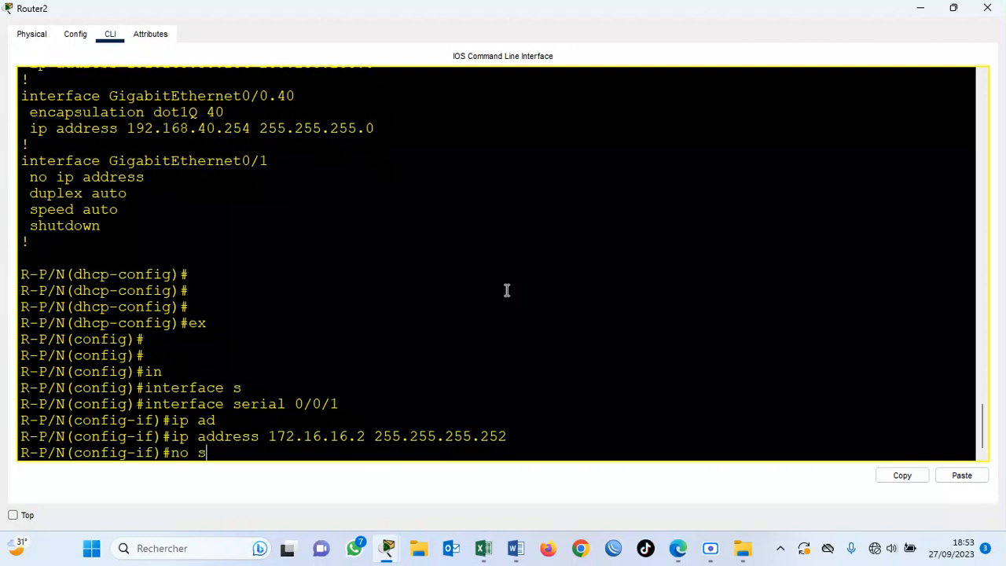
type("hut")
key("Return")
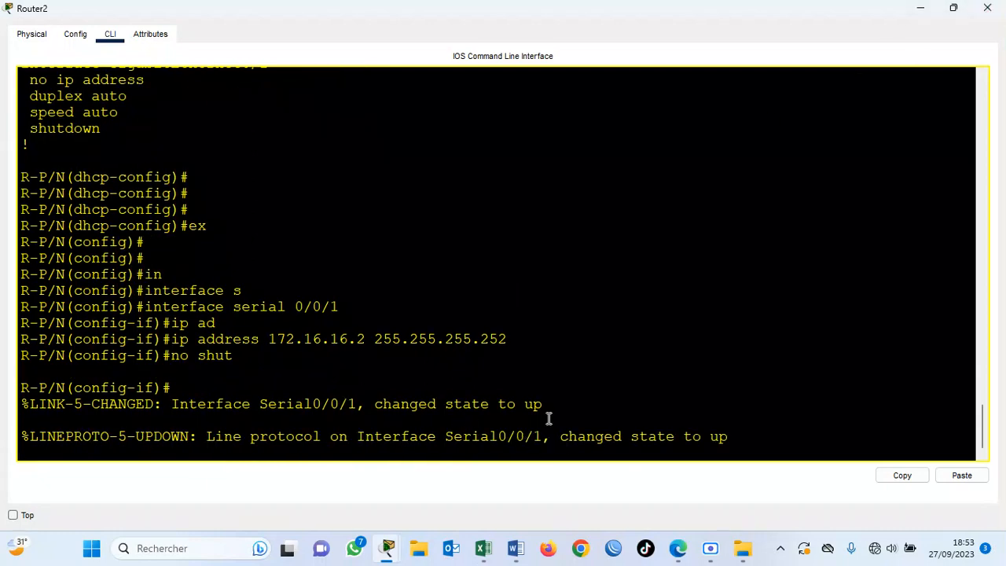
left_click(916, 11)
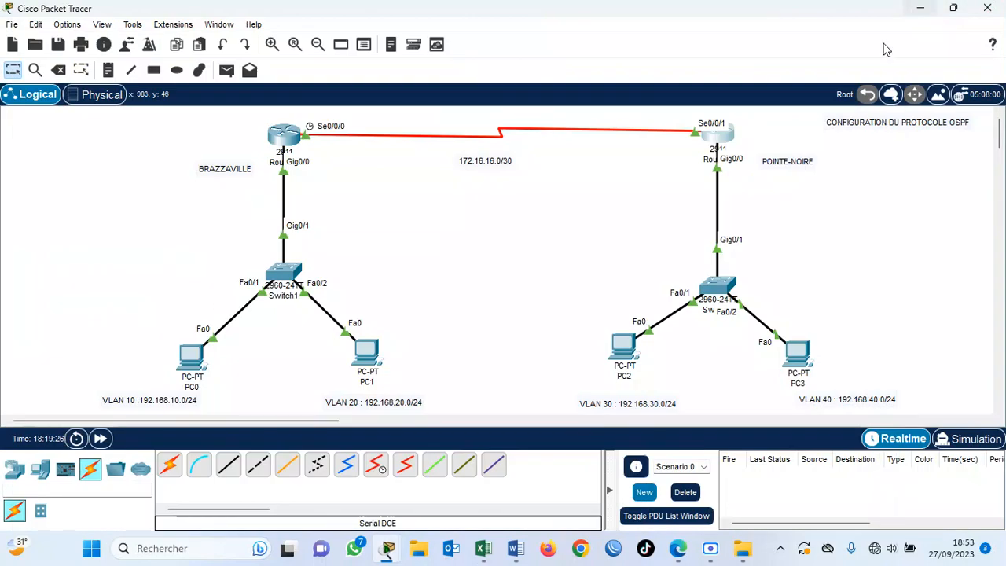
Reopen the Pointe-Noire router's command line and ping the Brazzaville router's serial address 172.16.16.1
left_click(729, 131)
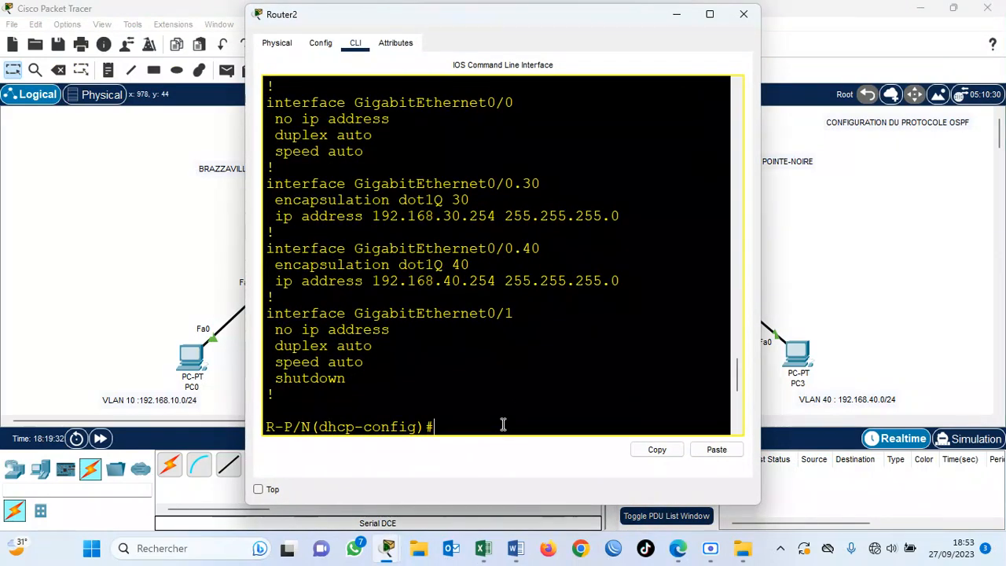
type("do ping 172")
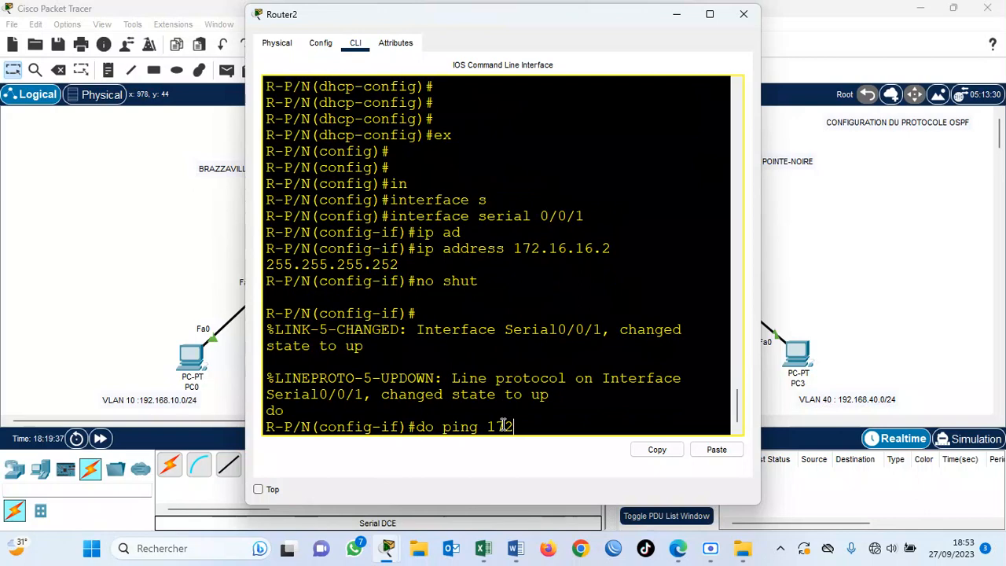
key("Up")
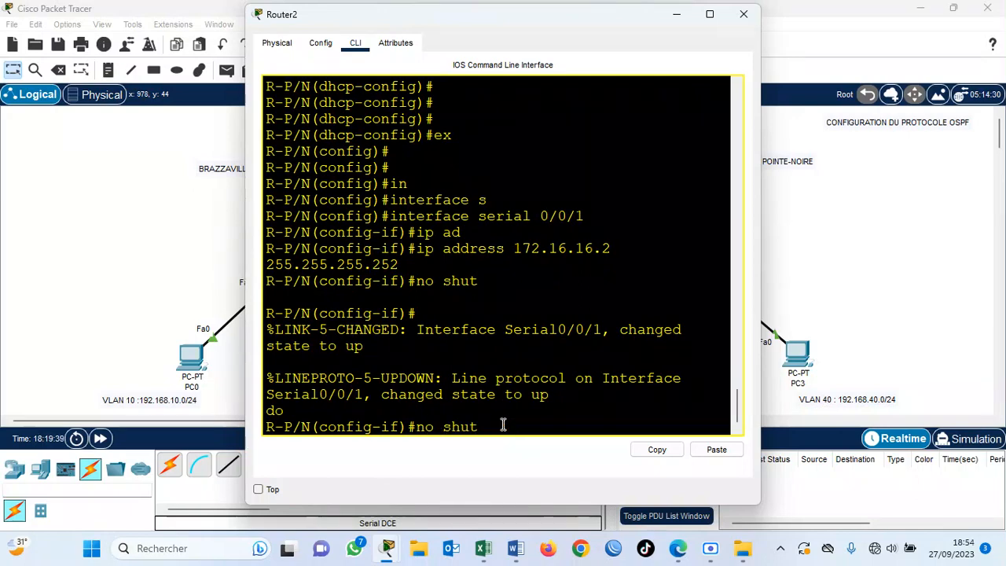
key("super+Up")
key("Down")
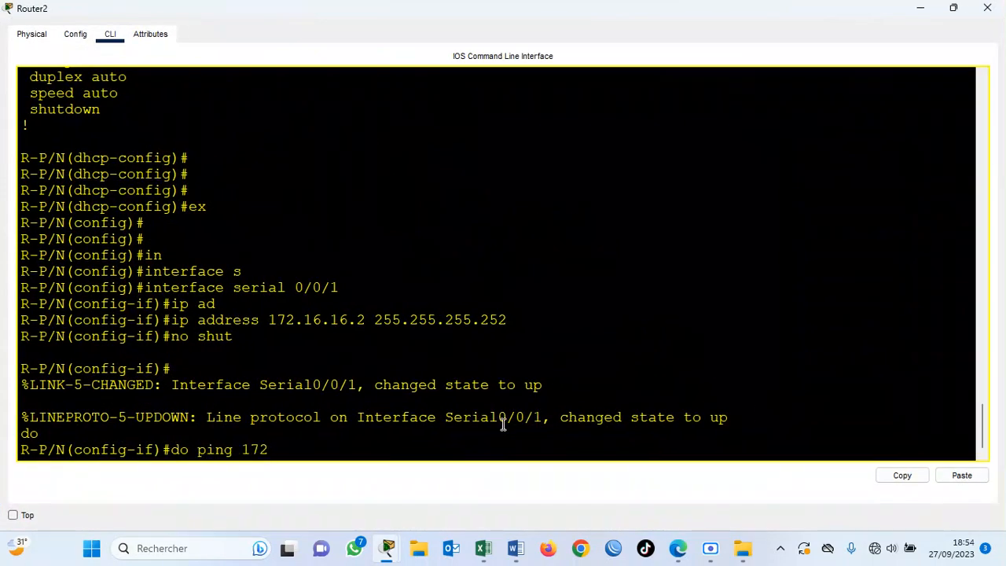
type(".16.16.1")
key("Return")
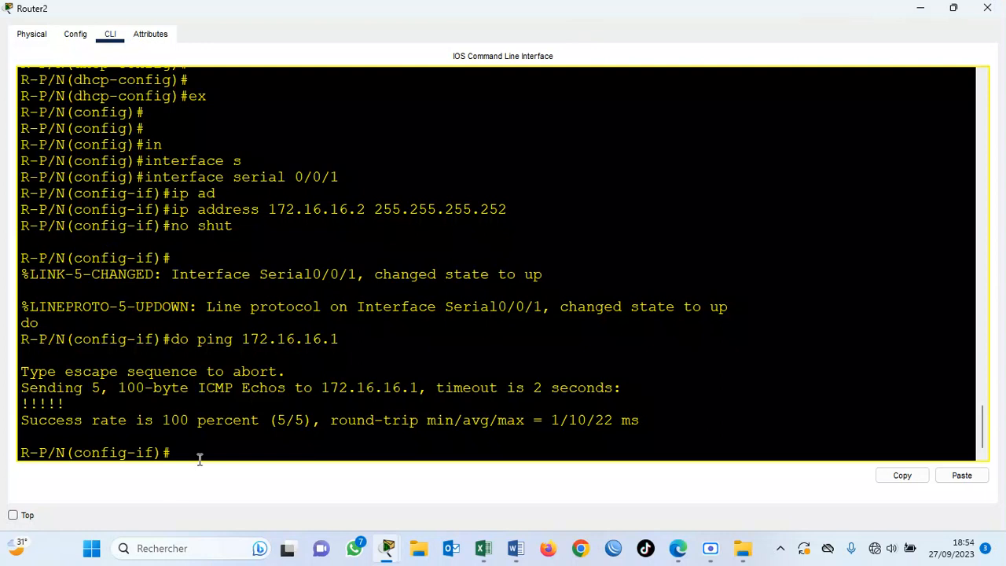
Ping 192.168.10.1 in VLAN 10 from the Pointe-Noire router and close the router window
type("do ping 192.168.10.1")
key("Return")
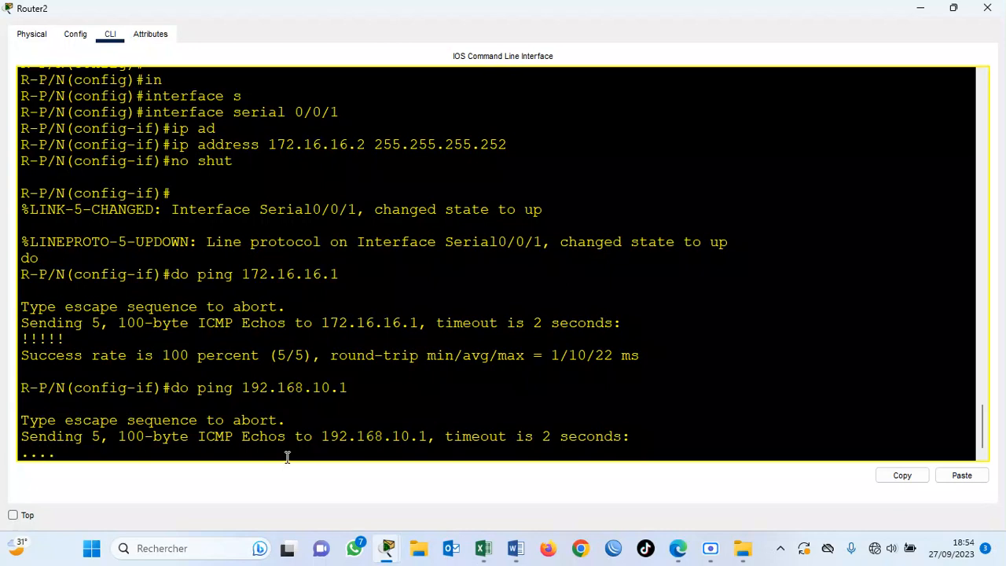
left_click(987, 8)
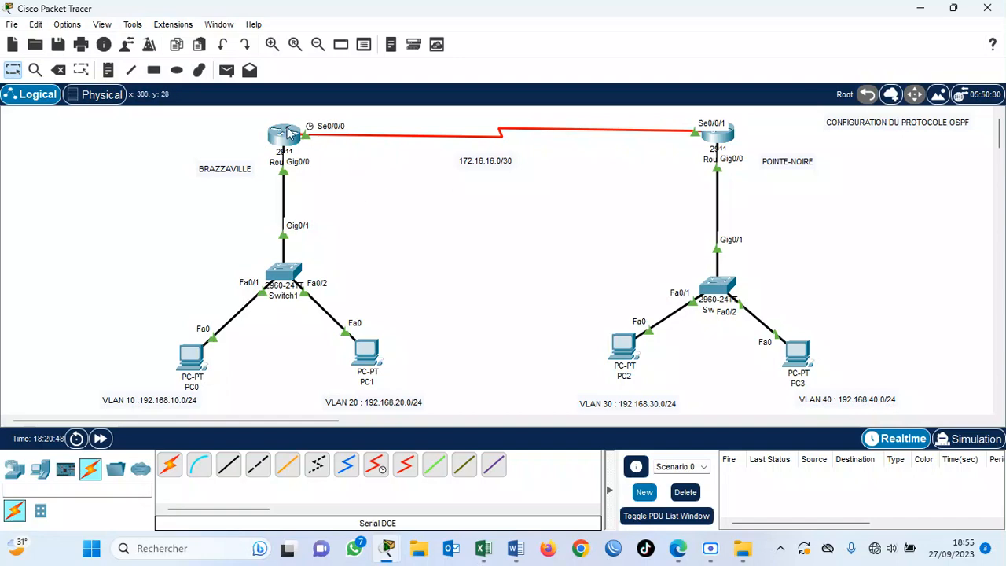
Open the Brazzaville router's command line and exit interface configuration mode to global configuration
left_click(286, 134)
key("super")
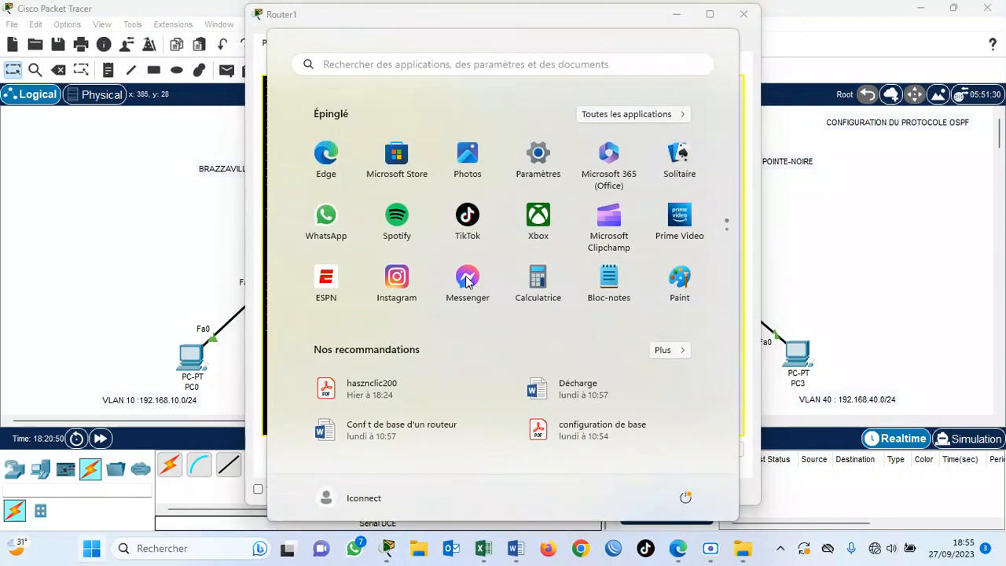
key("super")
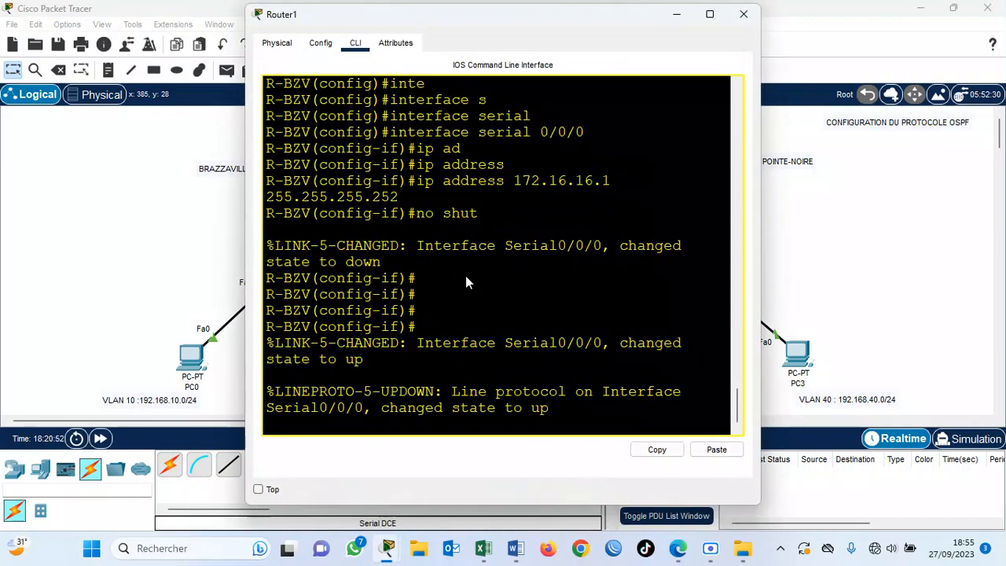
key("super+Up")
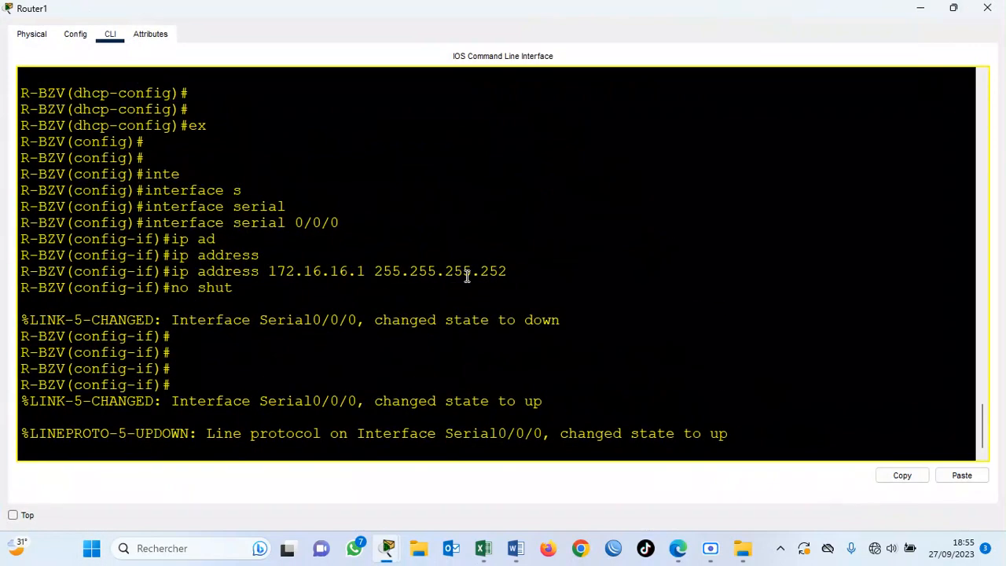
key("Return")
key("Return")
key("Return")
type("ex")
key("Return")
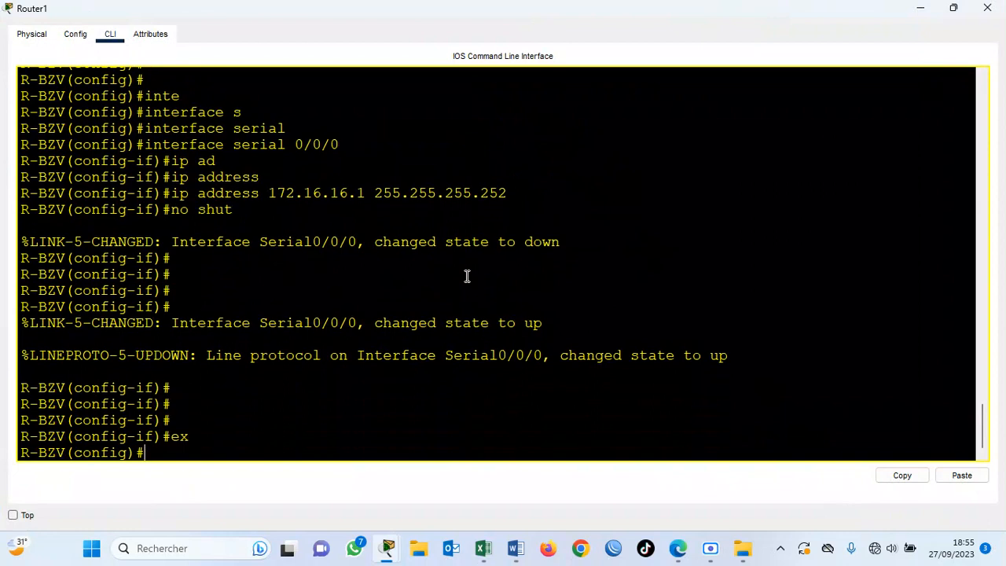
key("Return")
key("Return")
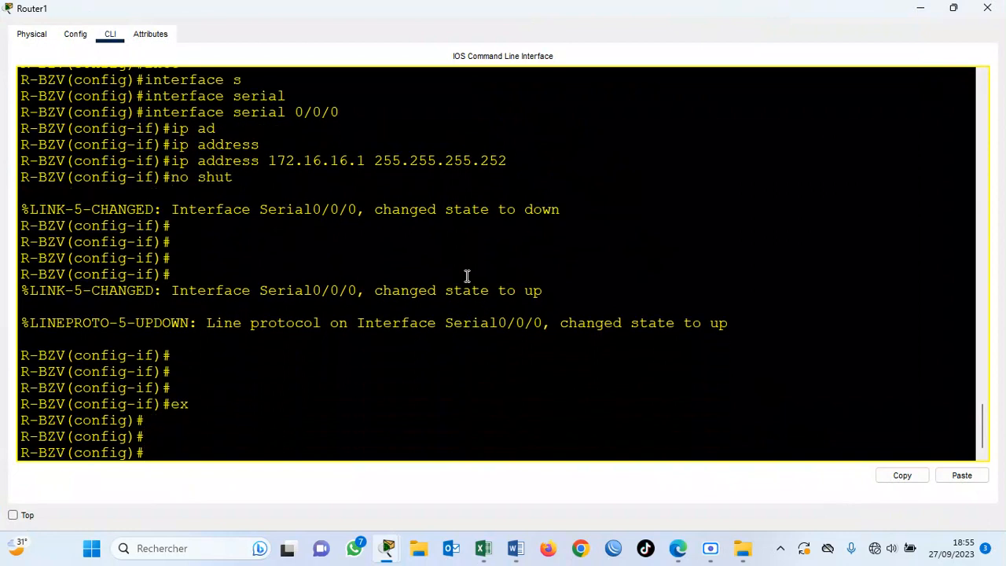
Start OSPF process 100 on the Brazzaville router
type("rou")
key("Tab")
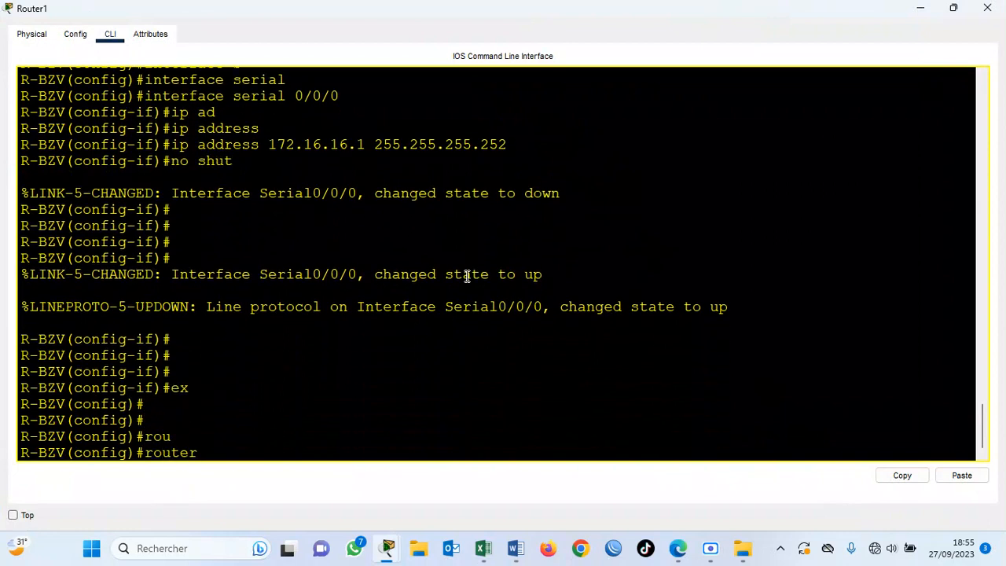
type("o")
key("Tab")
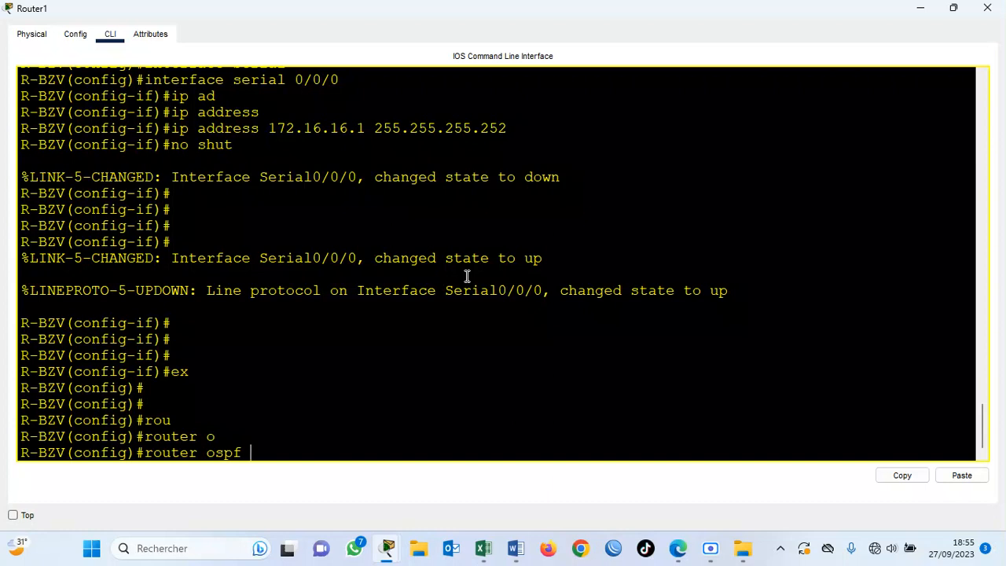
type("100")
key("Return")
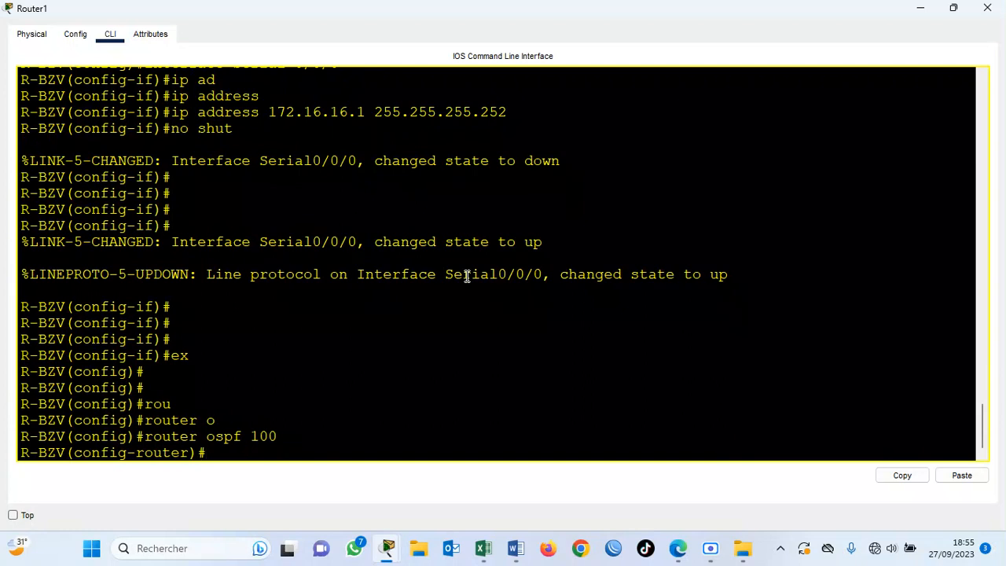
Set the Brazzaville router's OSPF router ID to 1.1.1.1
type("ro")
key("Tab")
type("1.1.1.1")
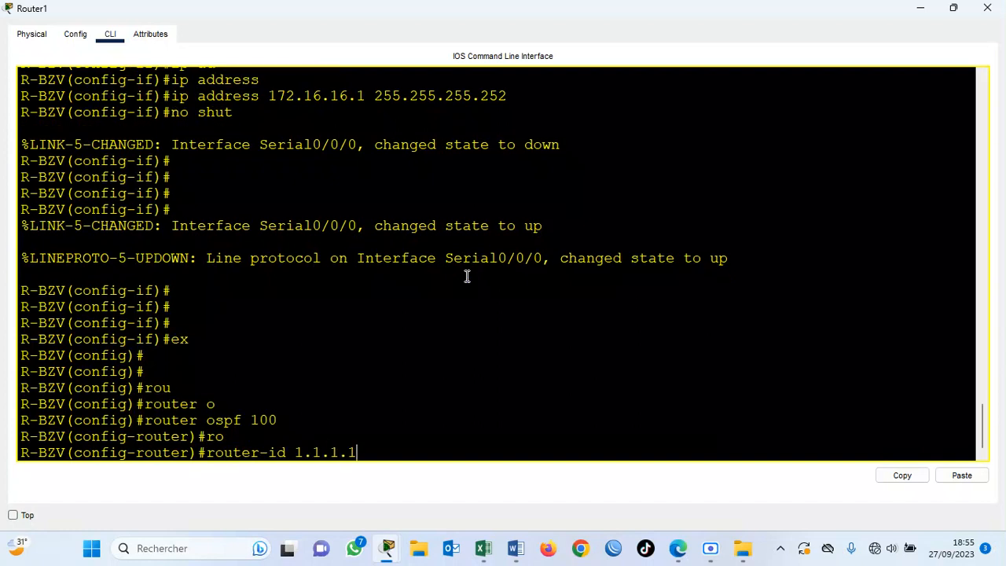
key("Return")
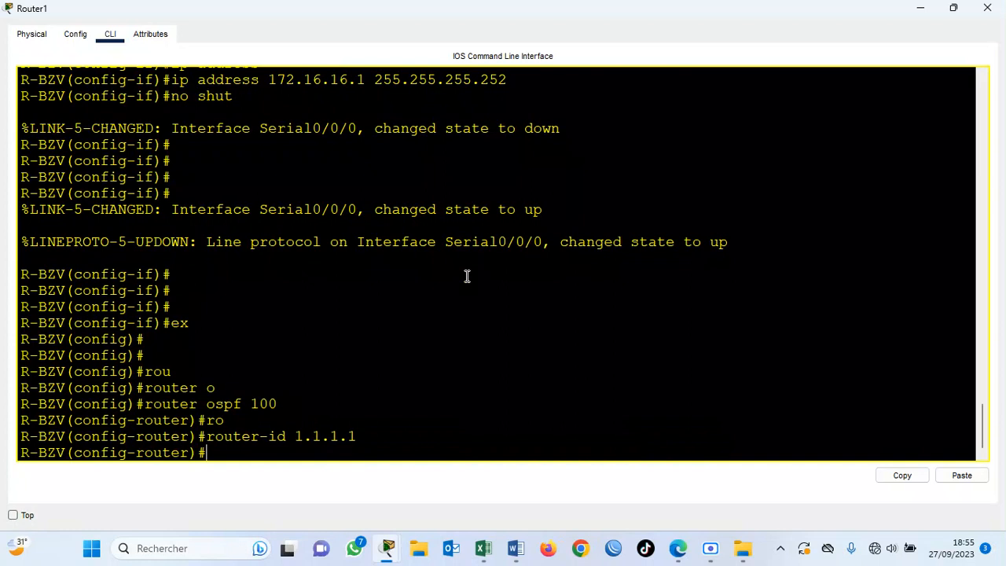
Advertise network 192.168.10.0 with wildcard mask 0.0.0.255 in OSPF area 0 on the Brazzaville router
type("net")
key("Tab")
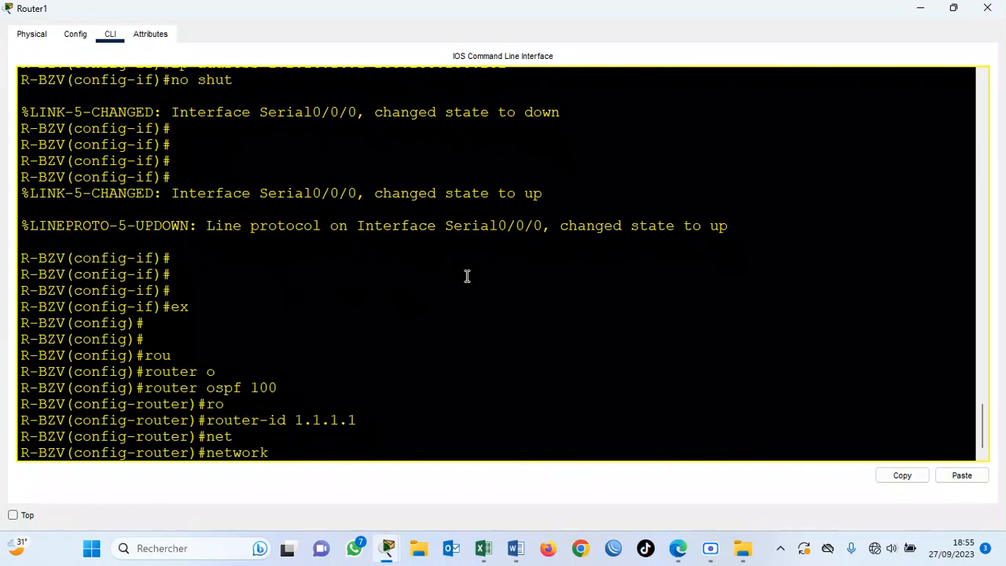
left_click(920, 8)
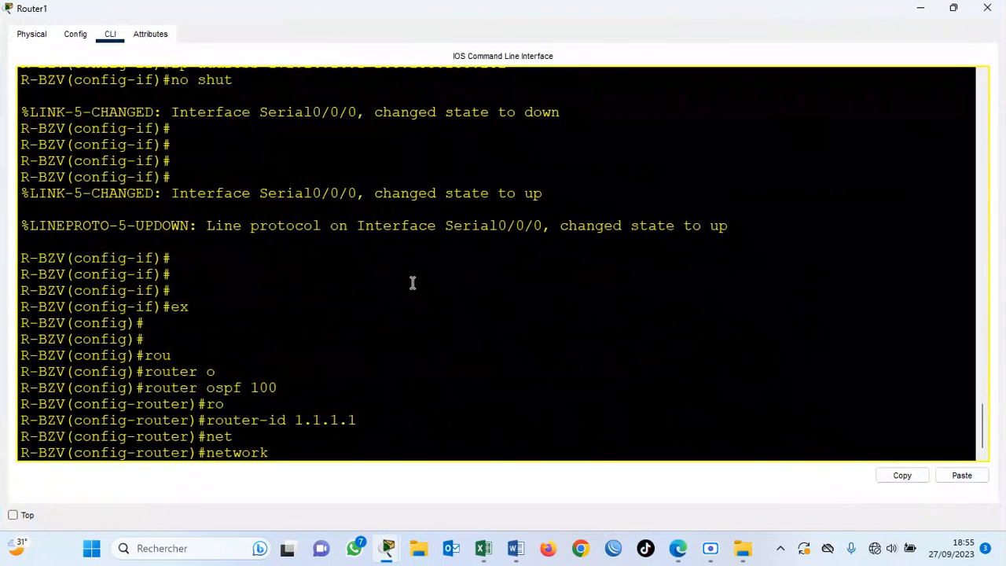
key("Tab")
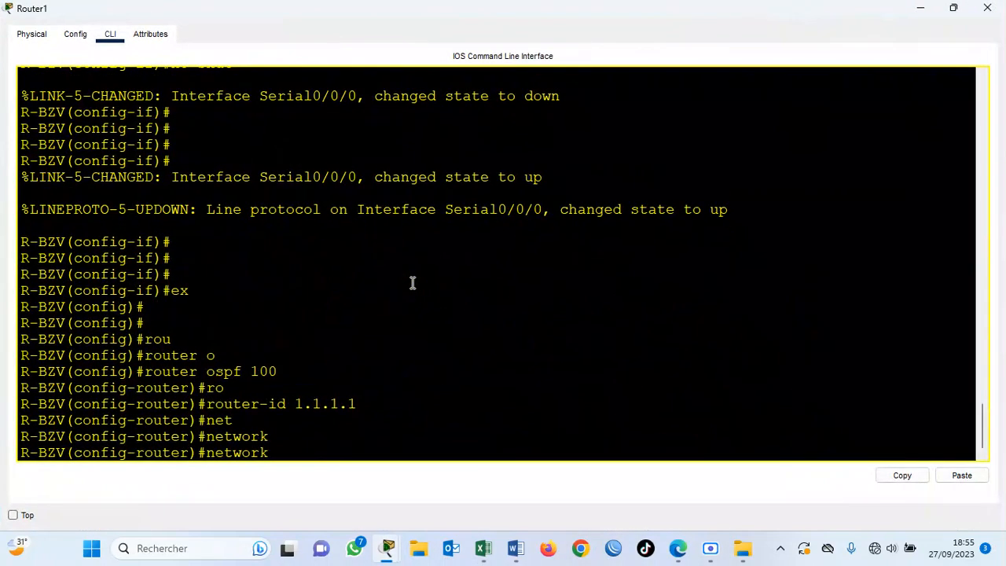
type("192.168.10.0")
type("0.0.0.255")
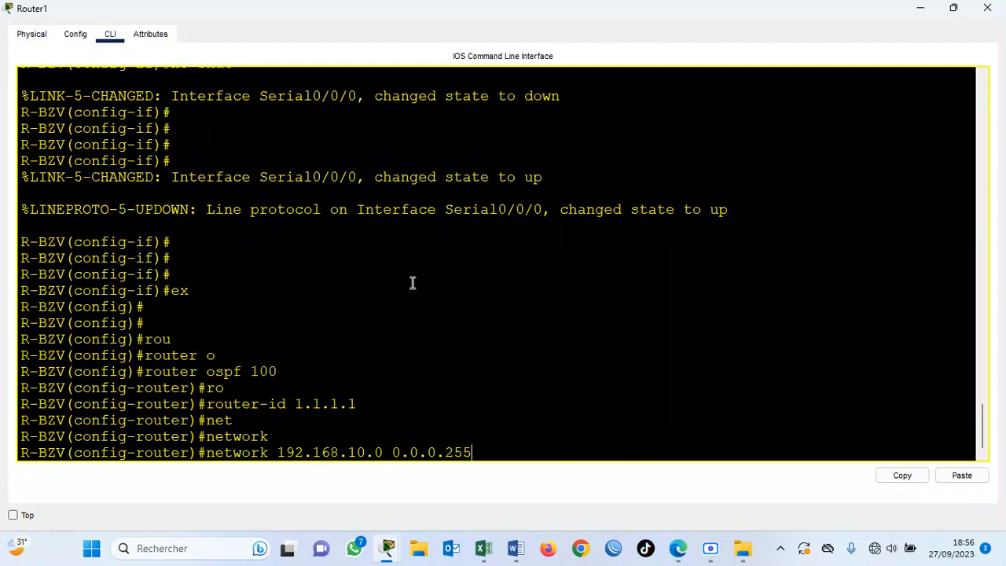
type(" area")
left_click(916, 11)
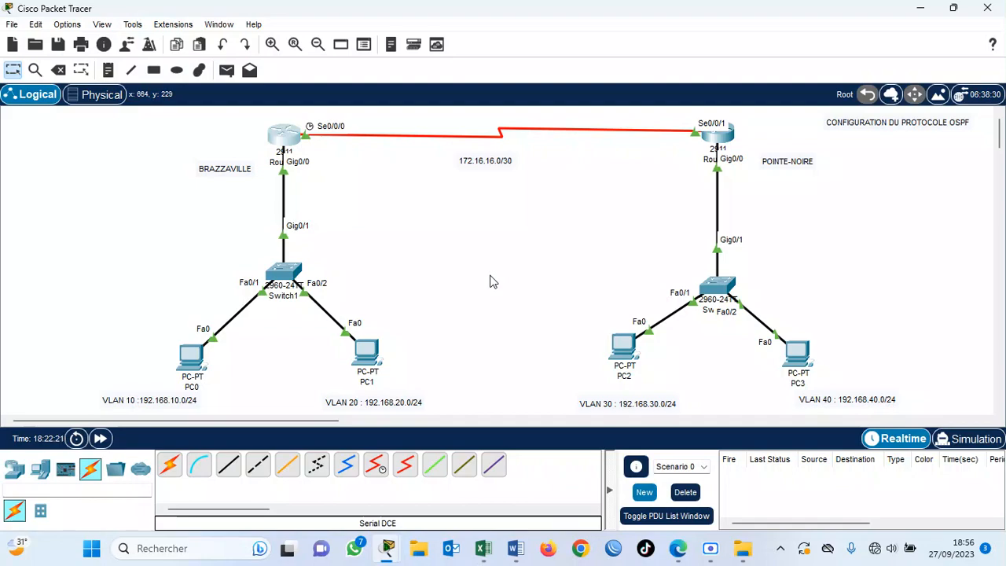
left_click(283, 140)
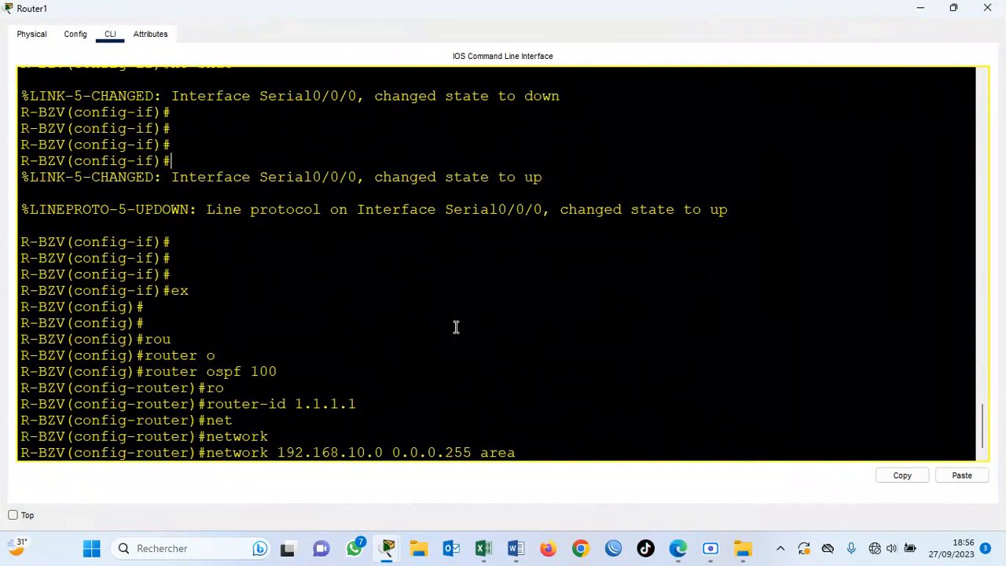
key("Tab")
type("0")
key("Return")
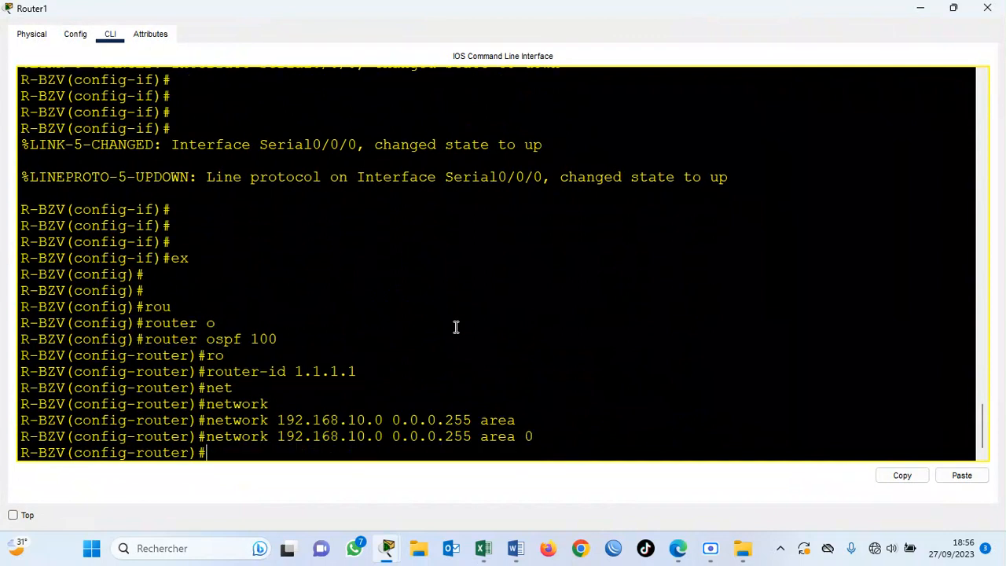
Reuse the previous network statement to advertise 192.168.20.0 with wildcard mask 0.0.0.255 in OSPF area 0
key("Up")
key("Left")
key("Left")
key("Left")
key("Left")
key("Left")
key("Left")
key("Left")
key("Left")
key("Left")
key("Left")
key("Left")
key("Left")
key("Left")
key("Left")
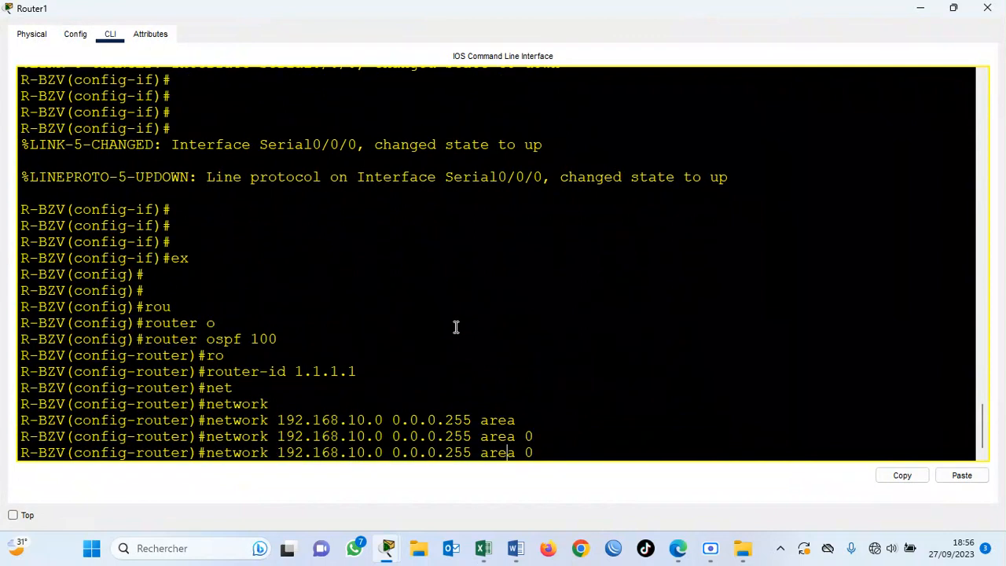
key("Left")
key("Left")
key("Left")
key("Left")
key("Left")
key("BackSpace")
type("2")
key("Return")
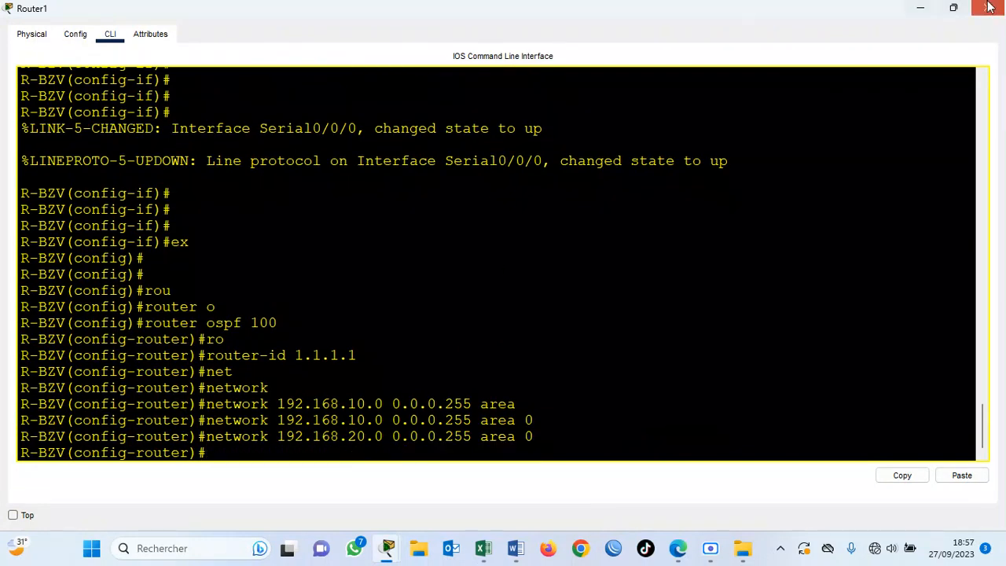
Reuse the previous network statement to advertise 172.16.16.0 with wildcard mask 0.0.0.3 in OSPF area 0 on the Brazzaville router
left_click(923, 11)
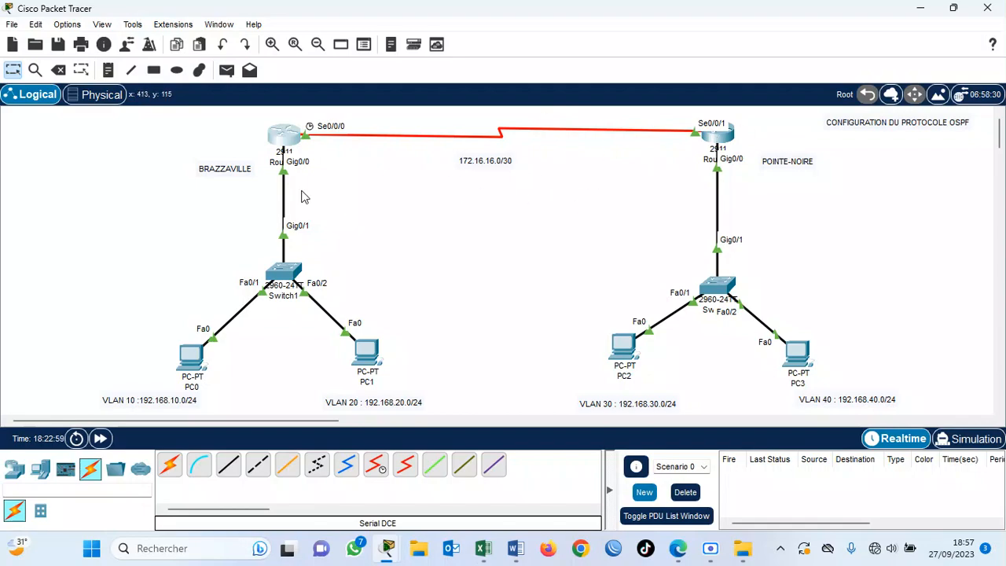
left_click(281, 138)
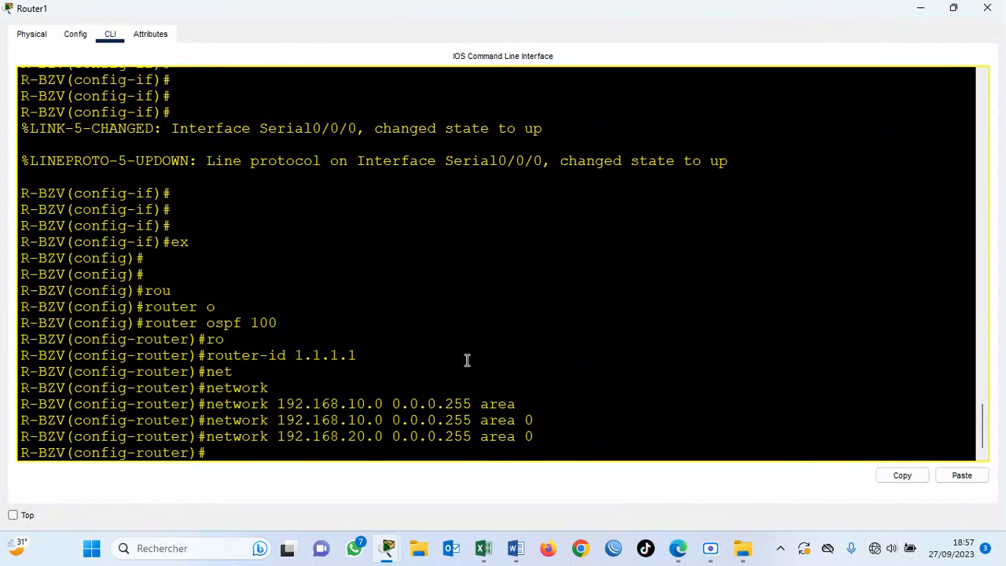
key("Up")
key("Left")
key("Left")
key("Left")
key("BackSpace")
key("BackSpace")
key("BackSpace")
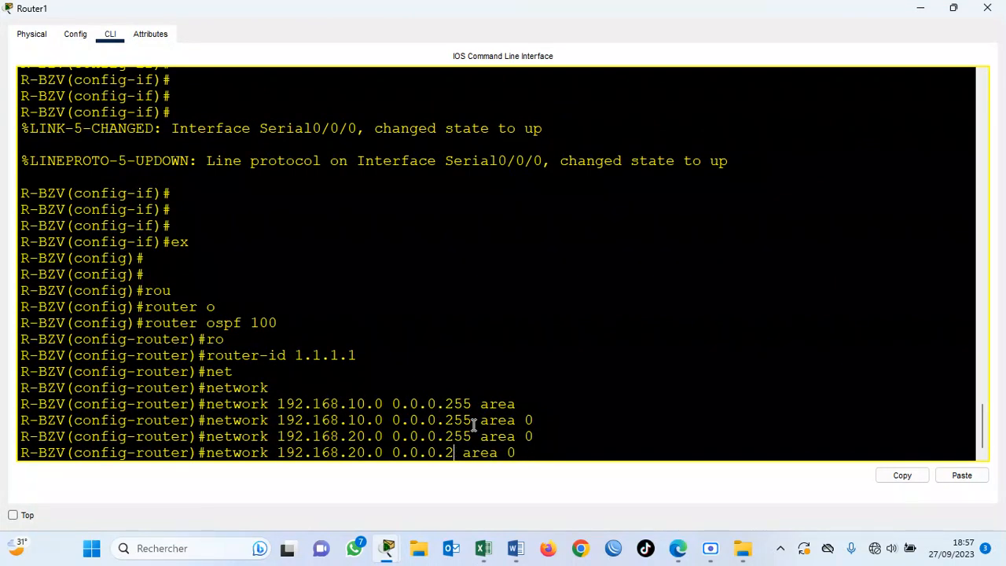
type("3")
key("Left")
key("Left")
key("Left")
key("Left")
key("Left")
key("Left")
key("Left")
key("Left")
key("Left")
key("Left")
key("Left")
key("Left")
key("Left")
key("Left")
key("Left")
key("Left")
key("BackSpace")
type("7")
key("Right")
key("BackSpace")
key("Right")
key("Right")
key("BackSpace")
type("1")
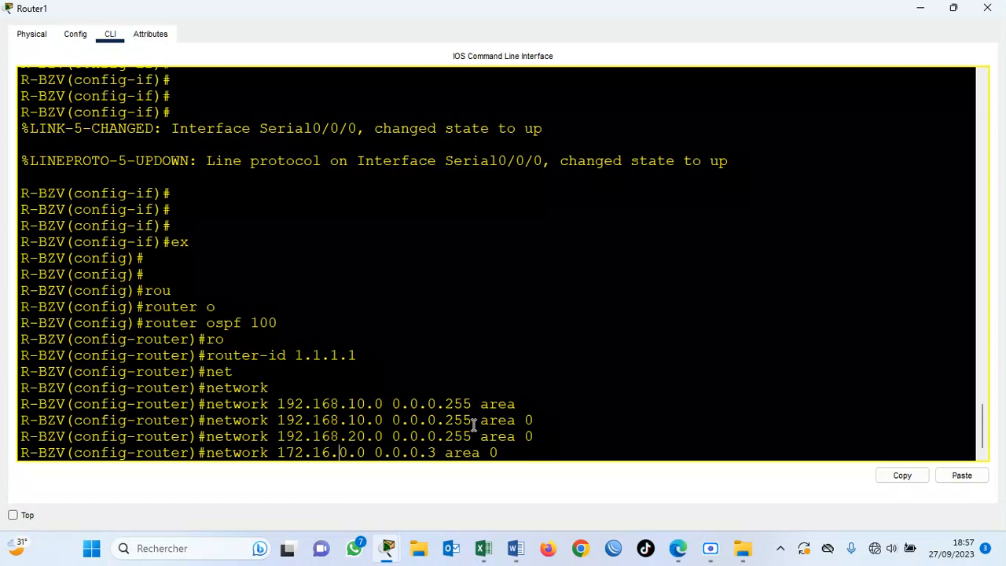
key("BackSpace")
type("6")
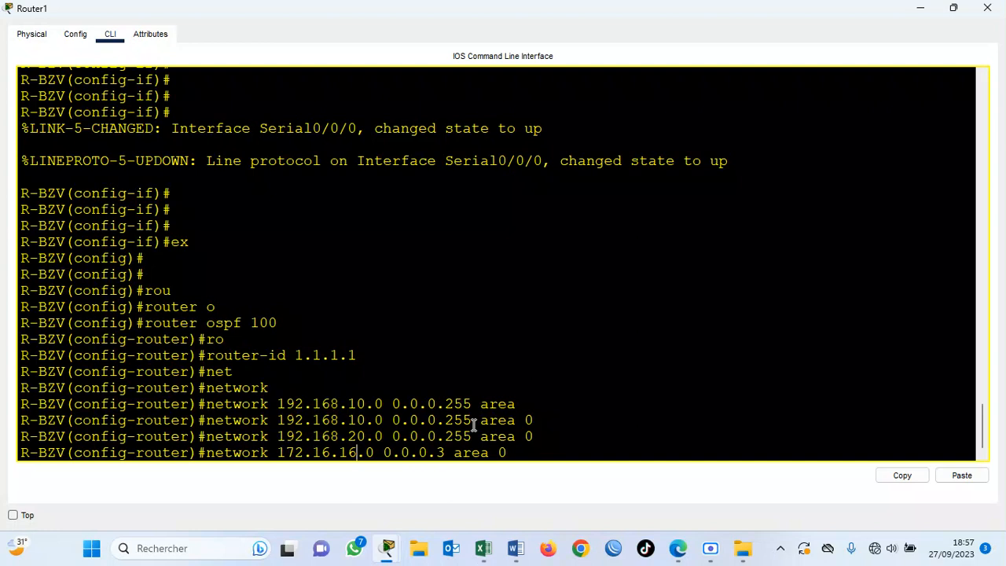
key("Return")
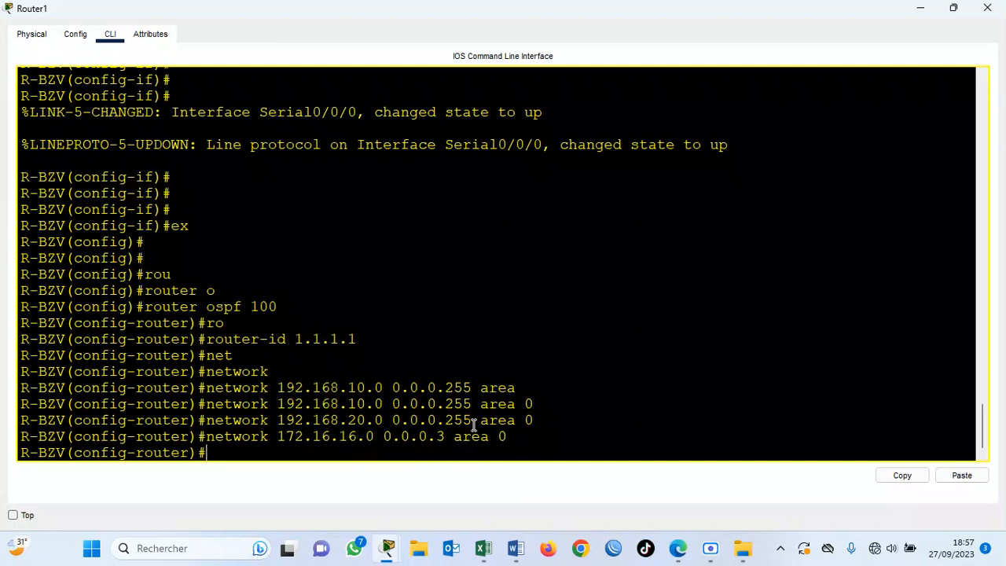
Save the Brazzaville router's running configuration with do wr and close its window
key("Return")
type("do wr")
key("Return")
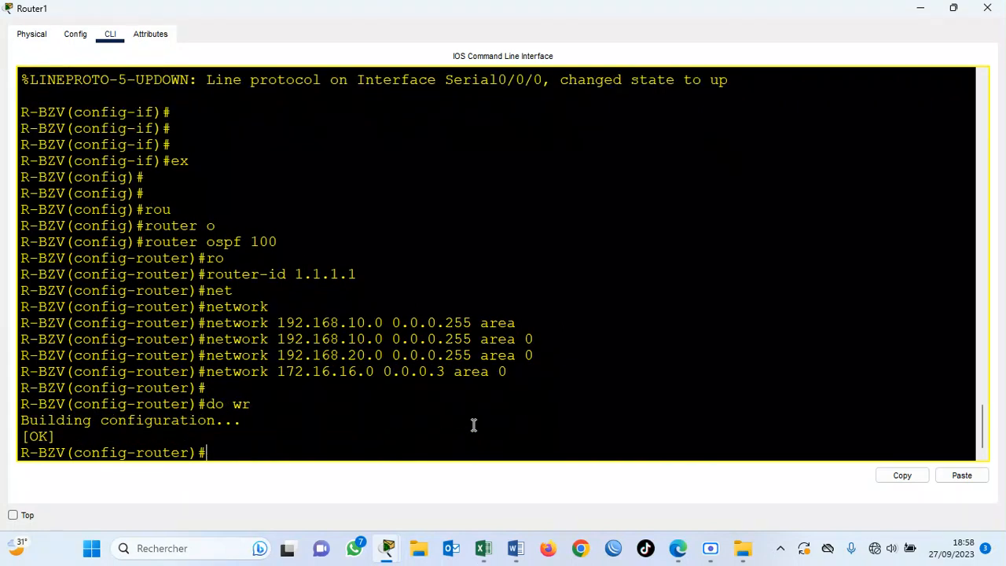
key("Return")
key("Return")
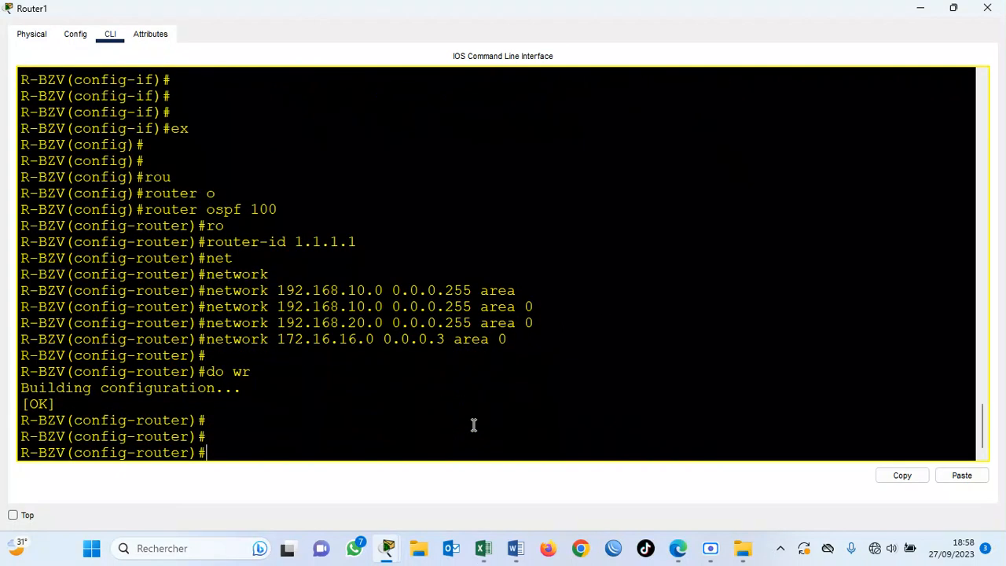
left_click(987, 7)
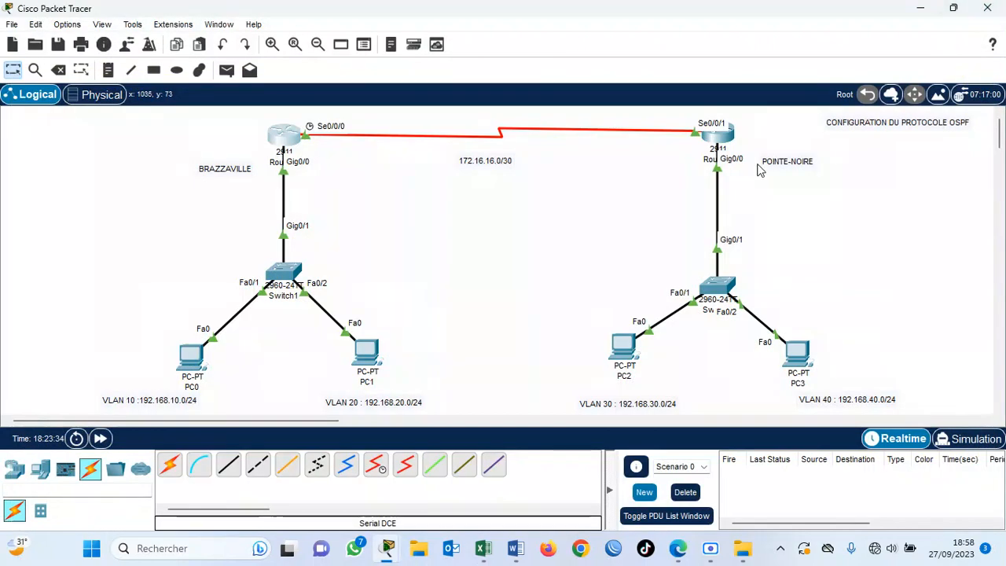
Open the Pointe-Noire router's command line, leave interface configuration and start OSPF process 100
left_click(715, 139)
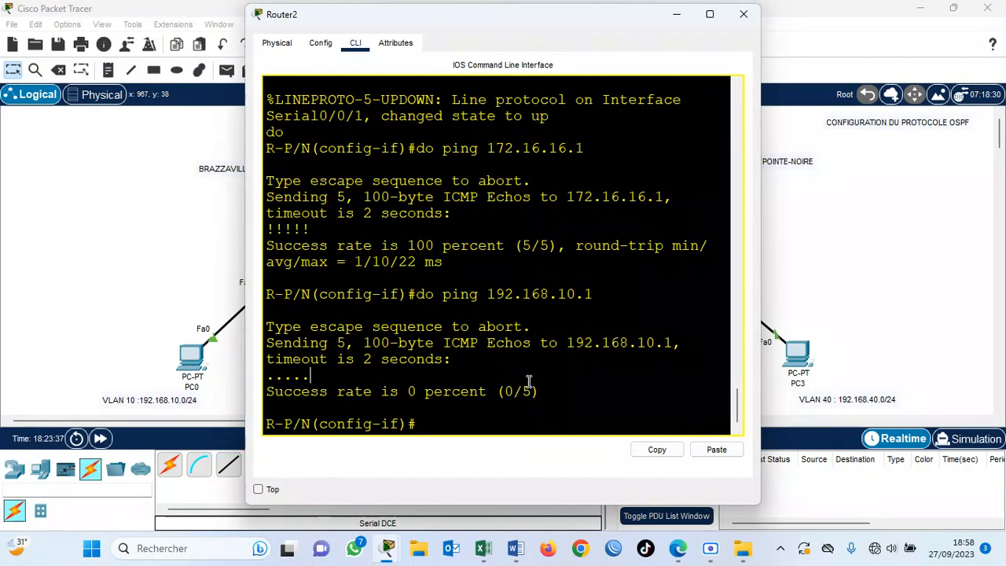
key("super+Up")
key("Return")
key("Return")
type("ex")
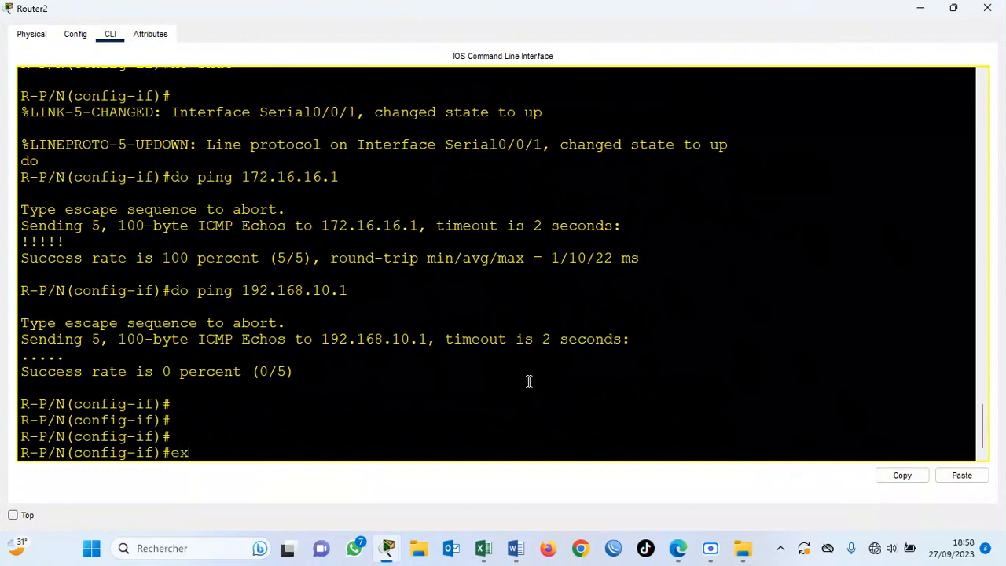
key("Return")
key("Return")
type("rou")
key("Tab")
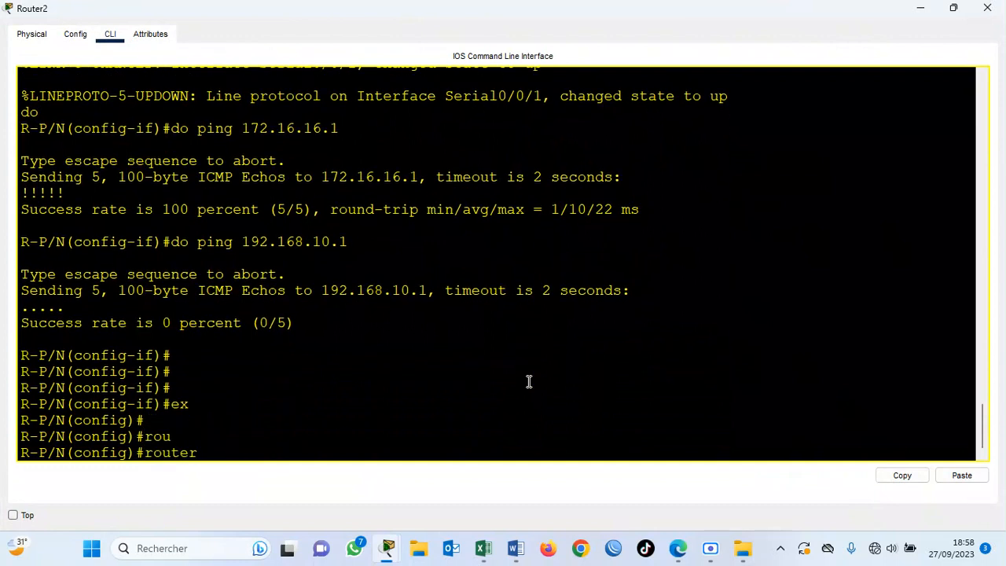
type("os")
key("Tab")
type("100")
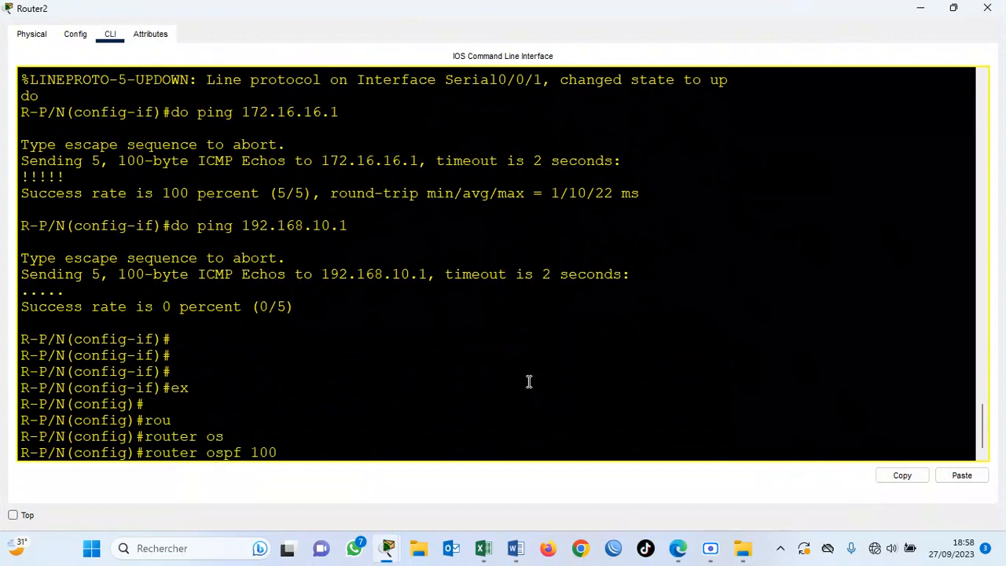
key("Return")
Set the Pointe-Noire router's OSPF router ID to 1.1.1.2
type("router)#ro")
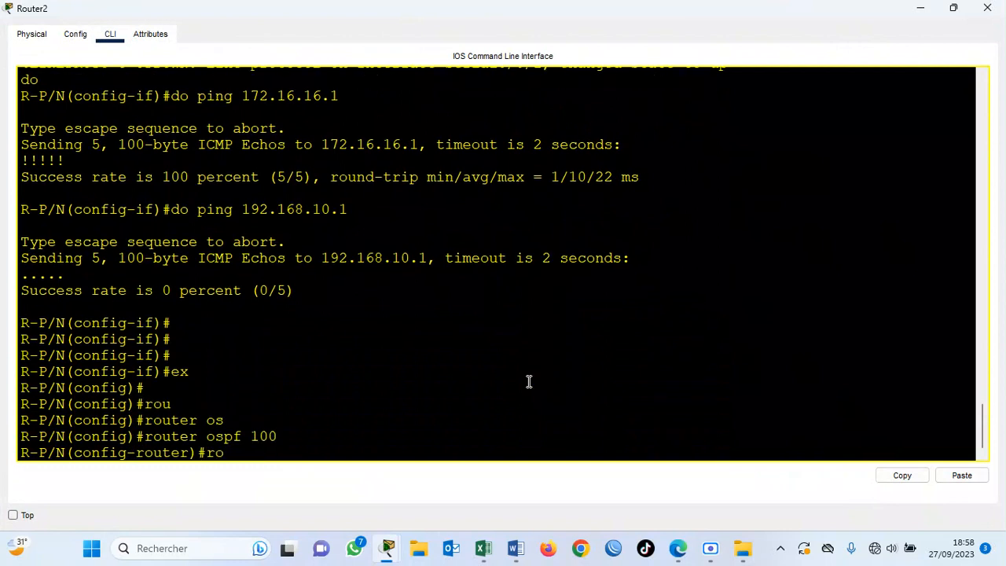
key("Tab")
type("1.1.1.2")
key("Return")
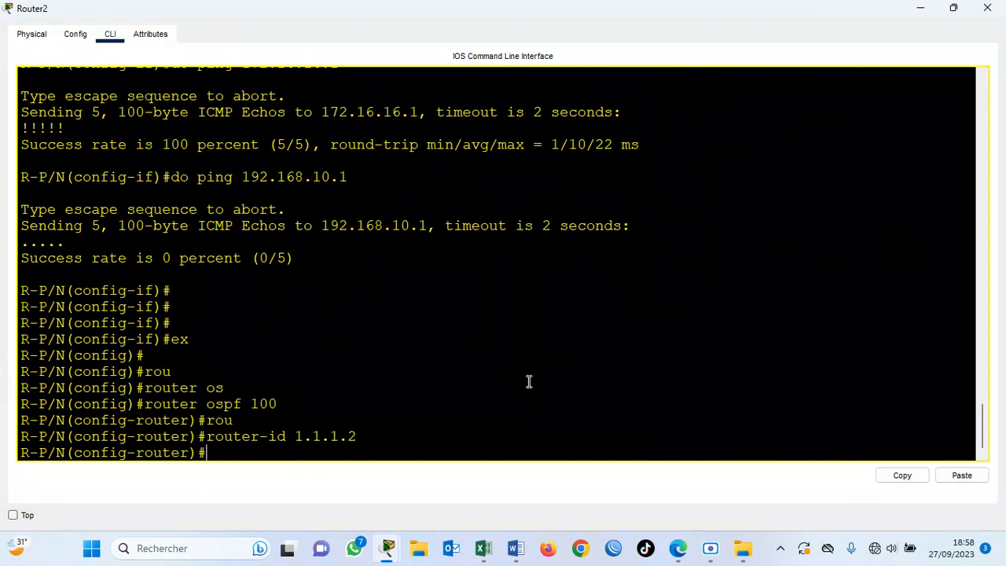
Advertise network 192.168.30.0 with wildcard mask 0.0.0.255 in OSPF area 0 on the Pointe-Noire router
type("net")
key("Tab")
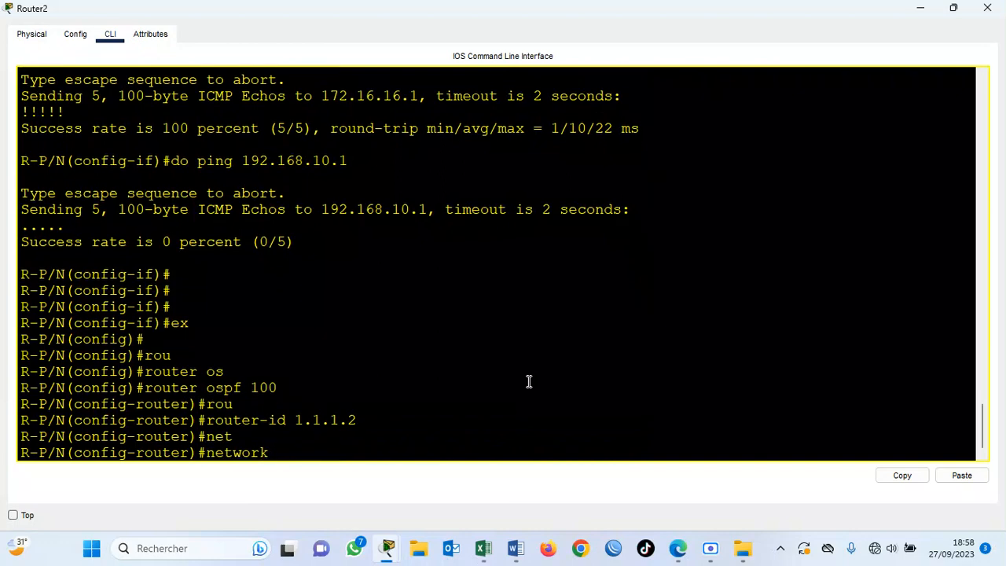
left_click(921, 8)
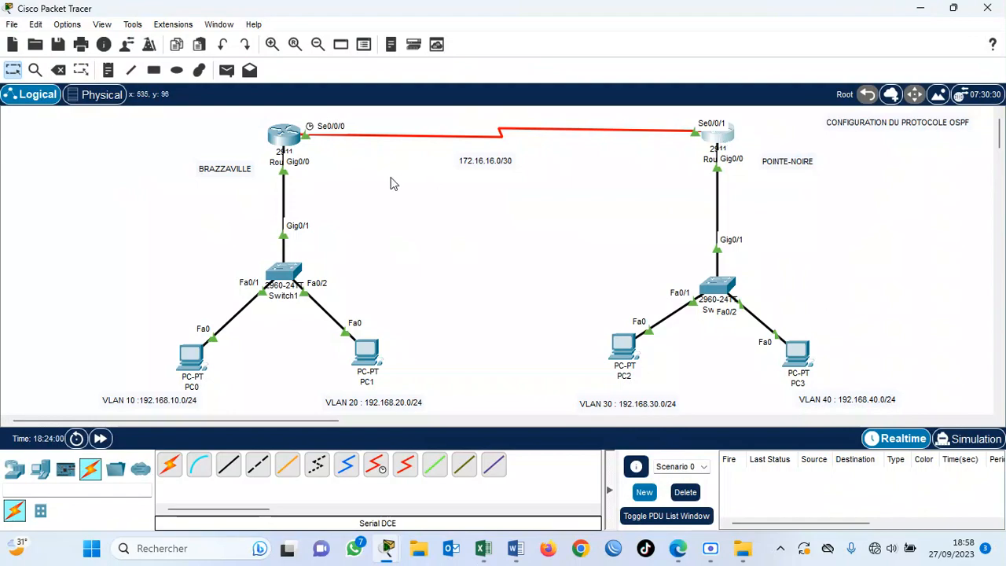
left_click(727, 138)
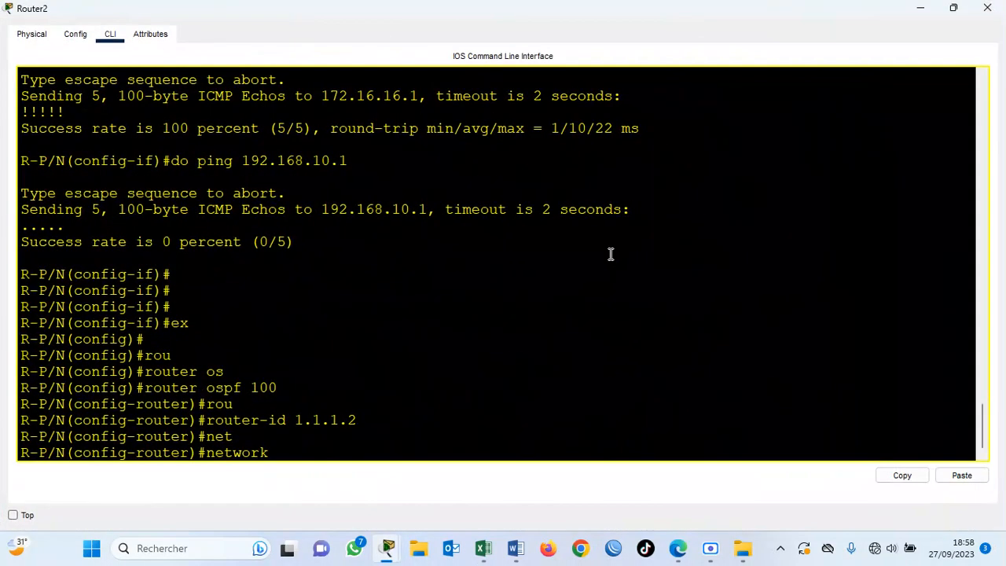
key("Tab")
type("192")
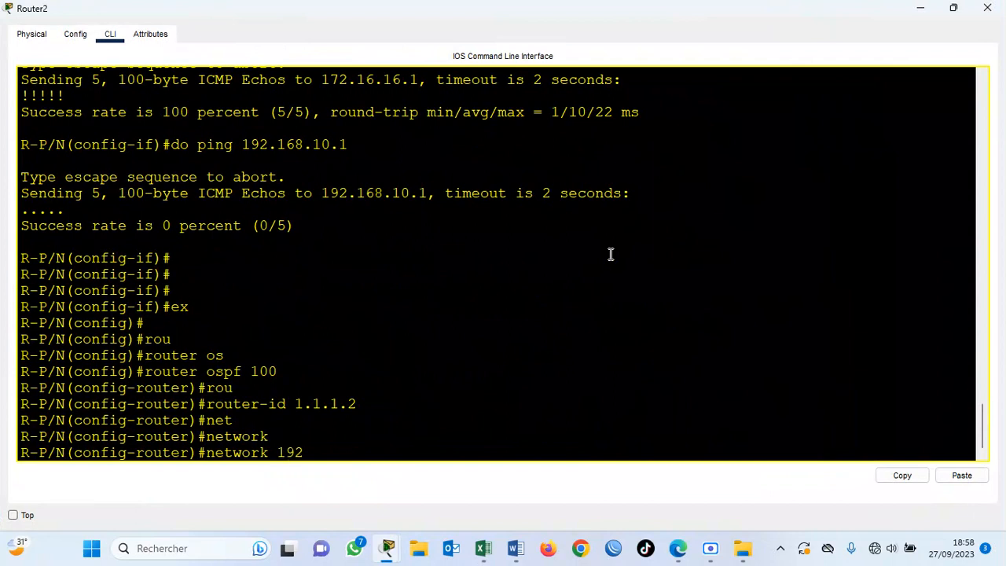
type(".168.30.0 0.0.0.255 ")
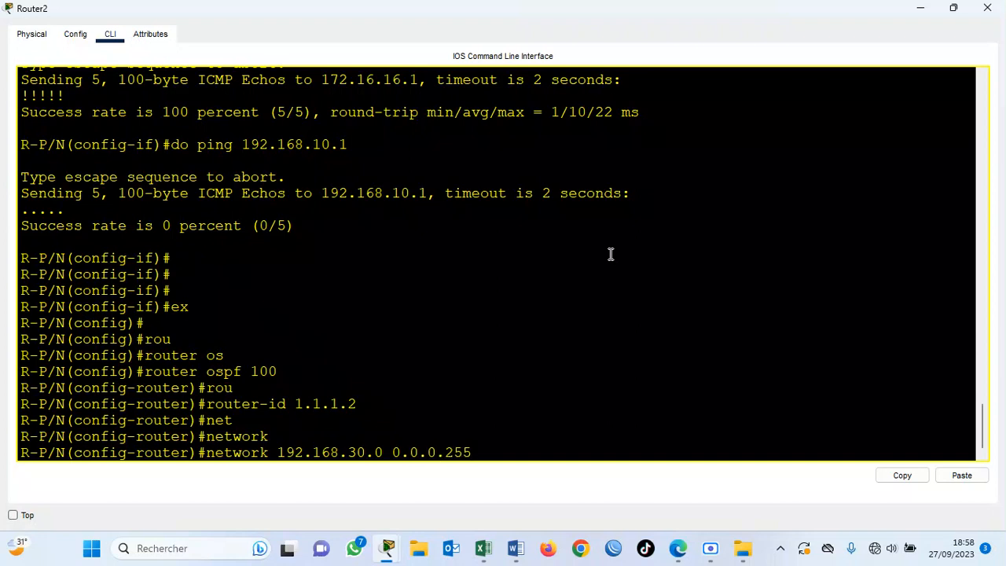
type("area 0")
key("Return")
Reuse the previous network statement to advertise 192.168.40.0 with wildcard mask 0.0.0.255 in OSPF area 0
key("Up")
key("Left")
key("Left")
key("Left")
key("Left")
key("Left")
key("Left")
key("Left")
key("Left")
key("Left")
key("Left")
key("Left")
key("Left")
key("Left")
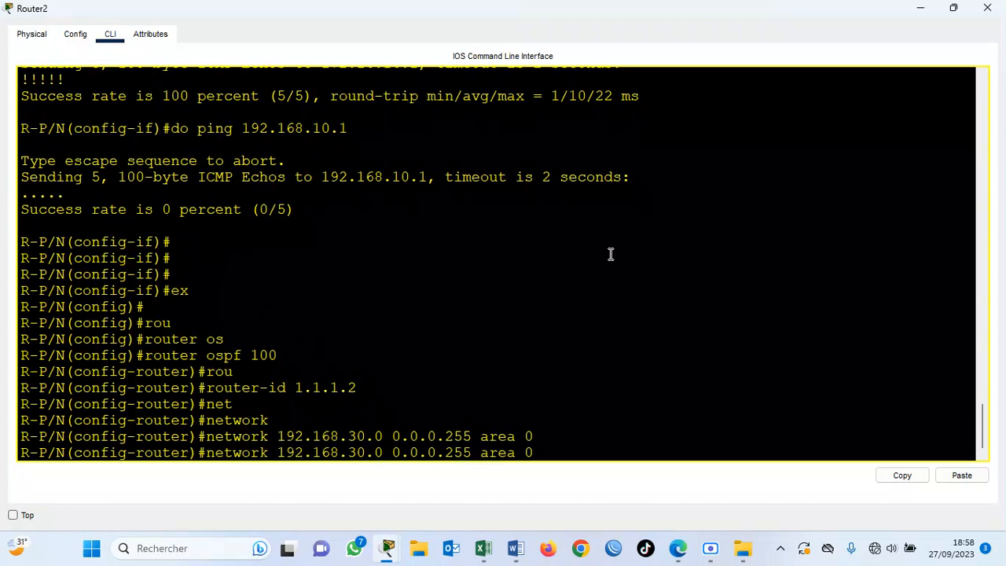
key("Left")
key("Left")
key("Left")
key("Left")
key("BackSpace")
type("4")
key("Return")
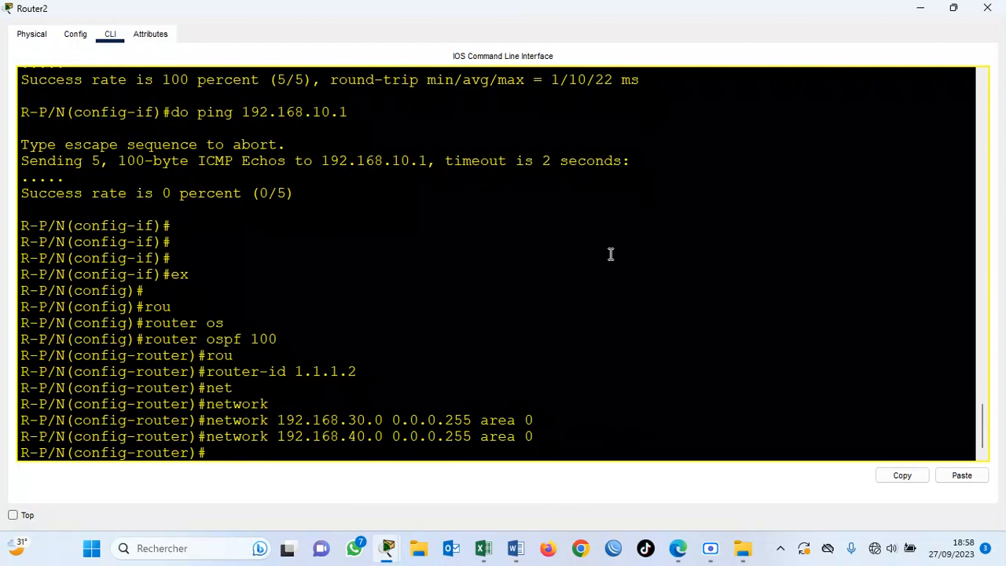
Edit the recalled network statement to advertise 172.16.16.0 with wildcard mask 0.0.0.3 in OSPF area 0 on the Pointe-Noire router
key("Up")
key("Left")
key("Left")
key("Left")
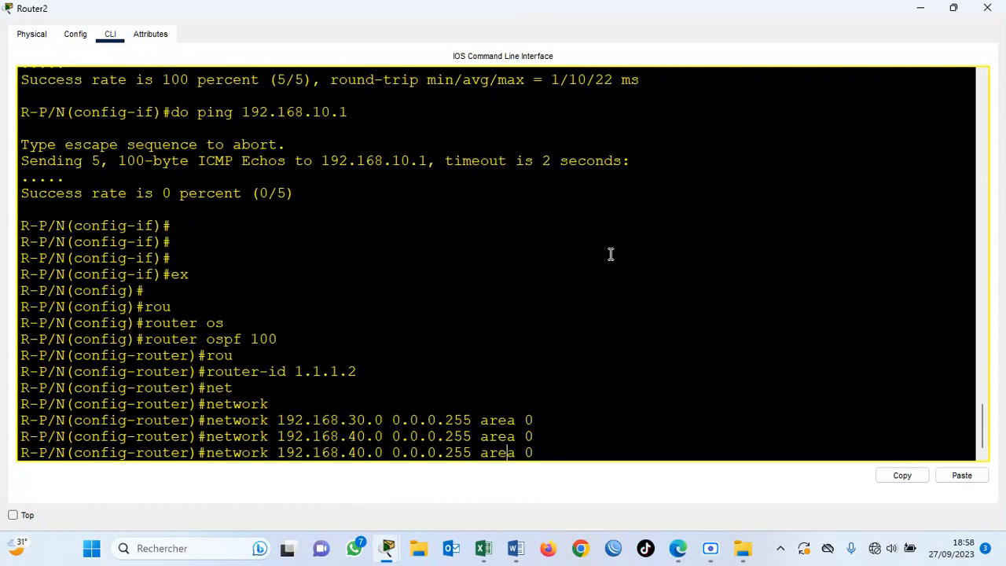
key("BackSpace")
key("BackSpace")
key("BackSpace")
type("3")
key("Left")
key("Left")
key("Left")
key("Left")
key("Left")
key("Left")
key("Left")
key("Left")
key("Left")
key("Left")
key("BackSpace")
key("BackSpace")
type("16")
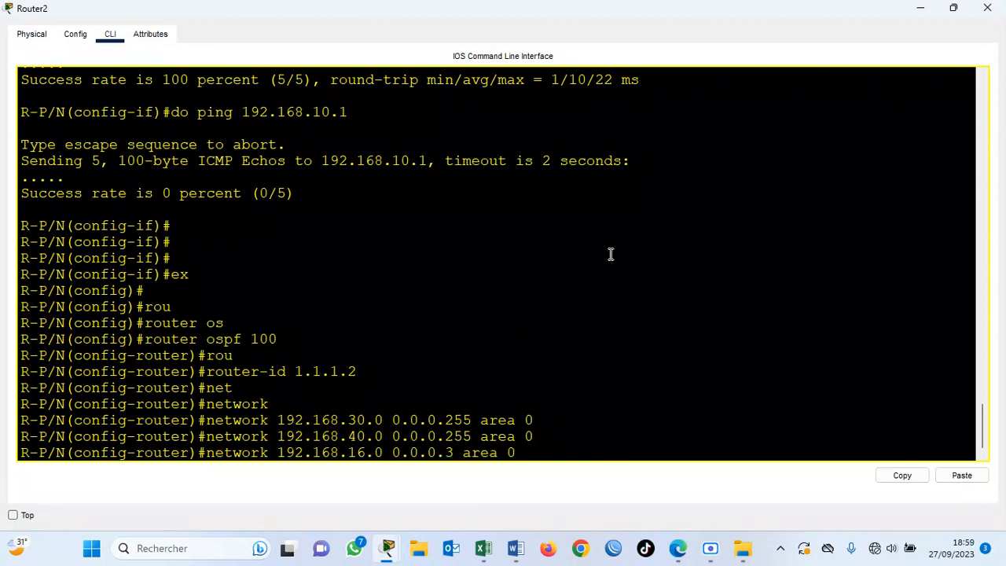
key("Left")
key("Left")
key("Left")
key("BackSpace")
key("Left")
key("BackSpace")
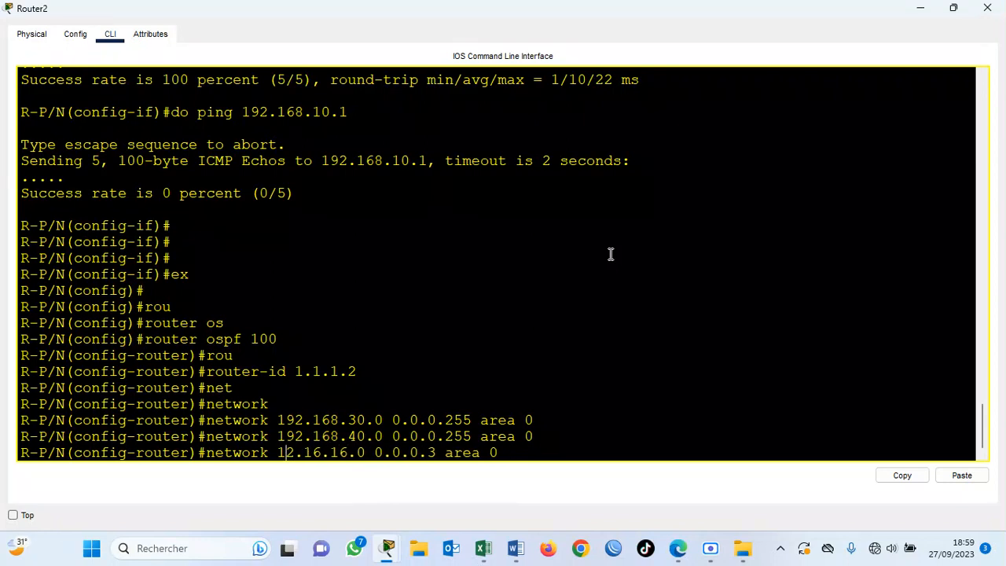
type("7")
key("Return")
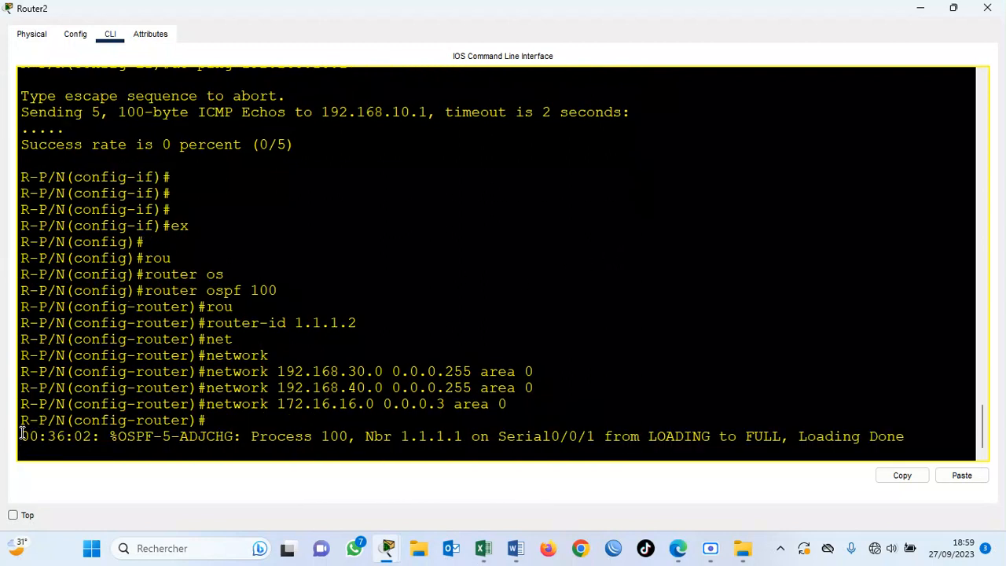
Examine the OSPF adjacency message on the Pointe-Noire router and return to the configuration prompt
left_click_drag(22, 431, 916, 430)
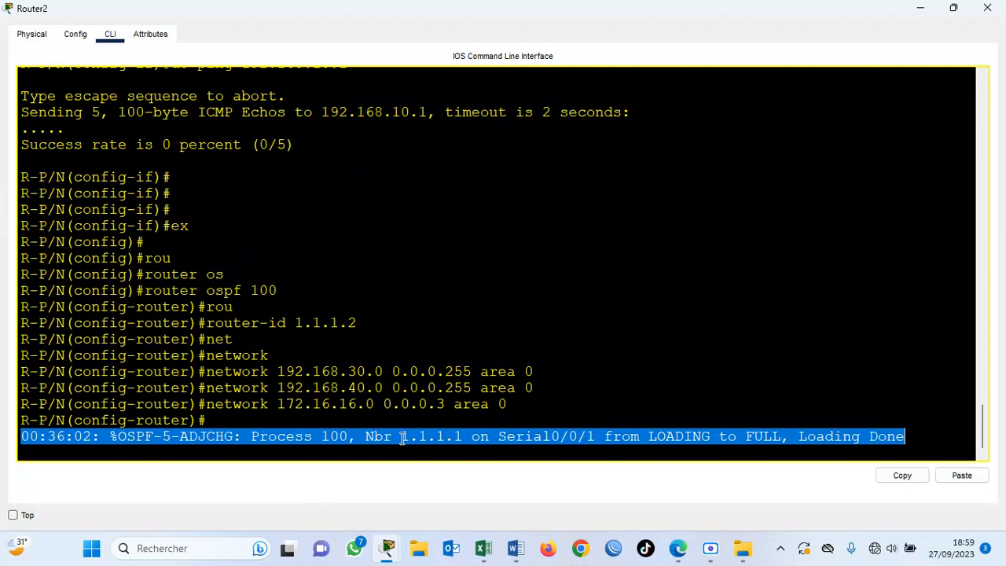
left_click(474, 436)
key("Return")
key("Return")
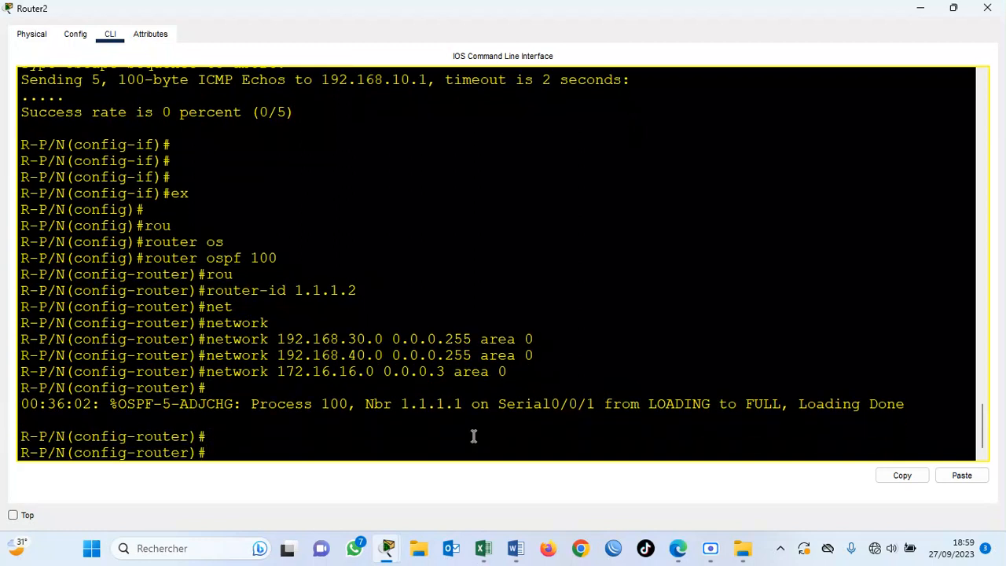
Save the Pointe-Noire router's running configuration with do wr
type("do wr")
key("Return")
key("Return")
key("Return")
Run do sh protocol on the Pointe-Noire router and examine the interface states and the Serial0/0/1 address
type("do")
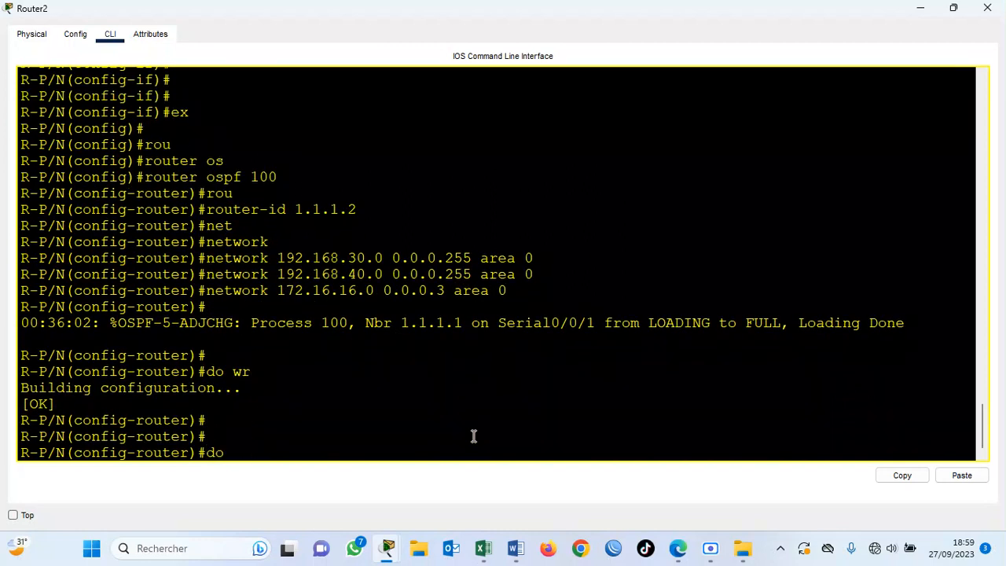
type(" sh protocol")
key("Return")
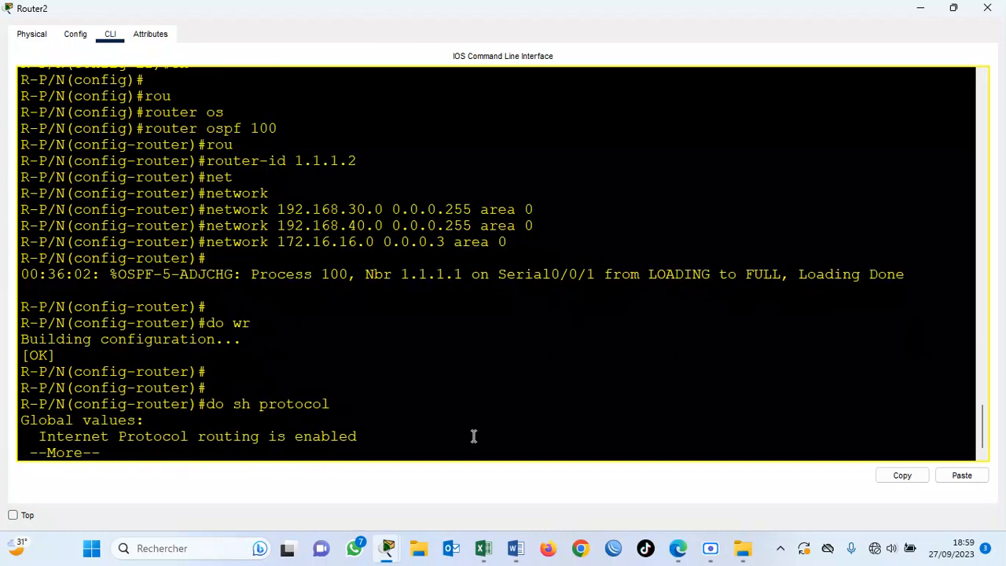
key("Return")
key("Return")
key("Return")
key("Return")
key("Return")
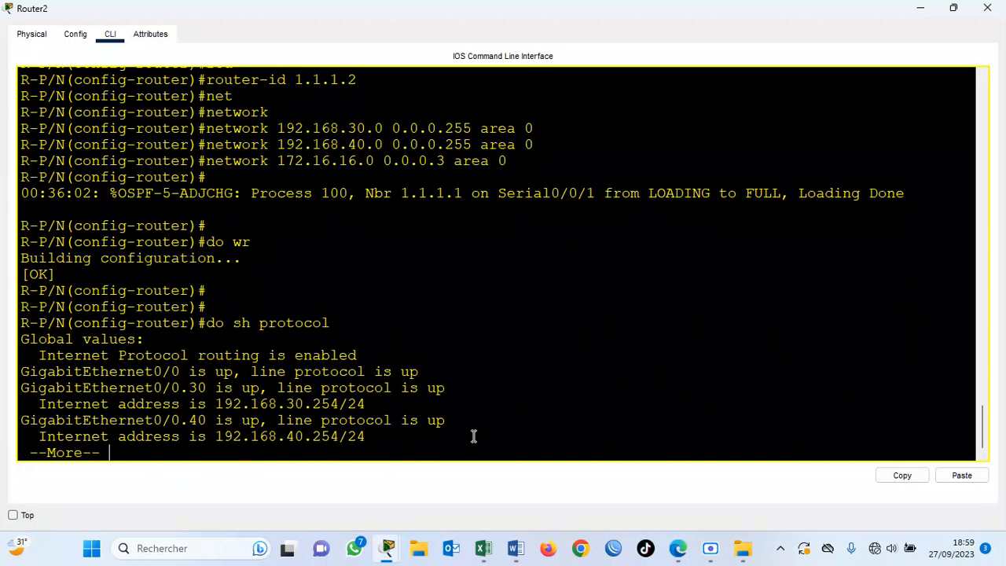
key("Return")
key("Return")
key("Return")
key("Return")
key("Return")
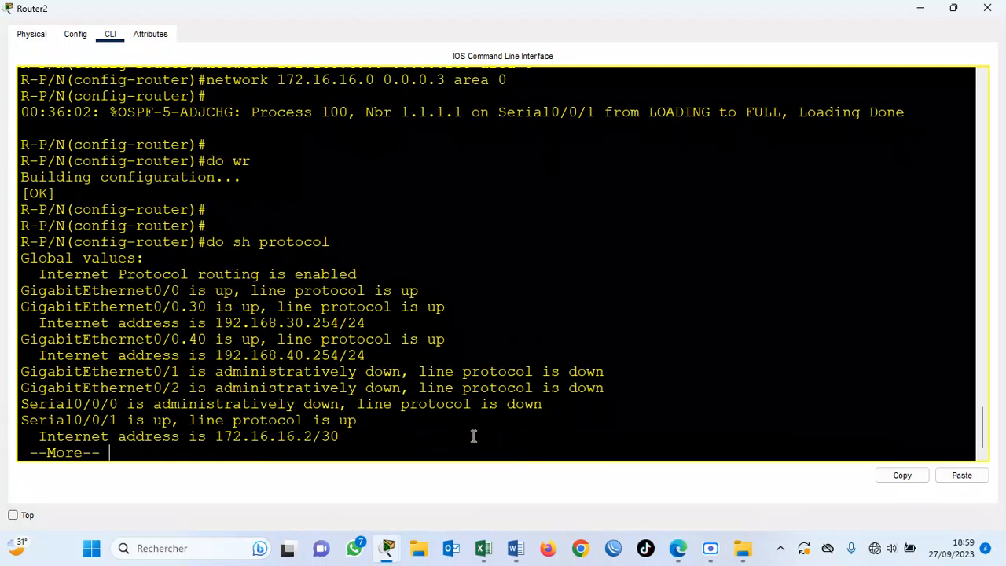
key("Return")
key("Return")
key("Return")
key("Return")
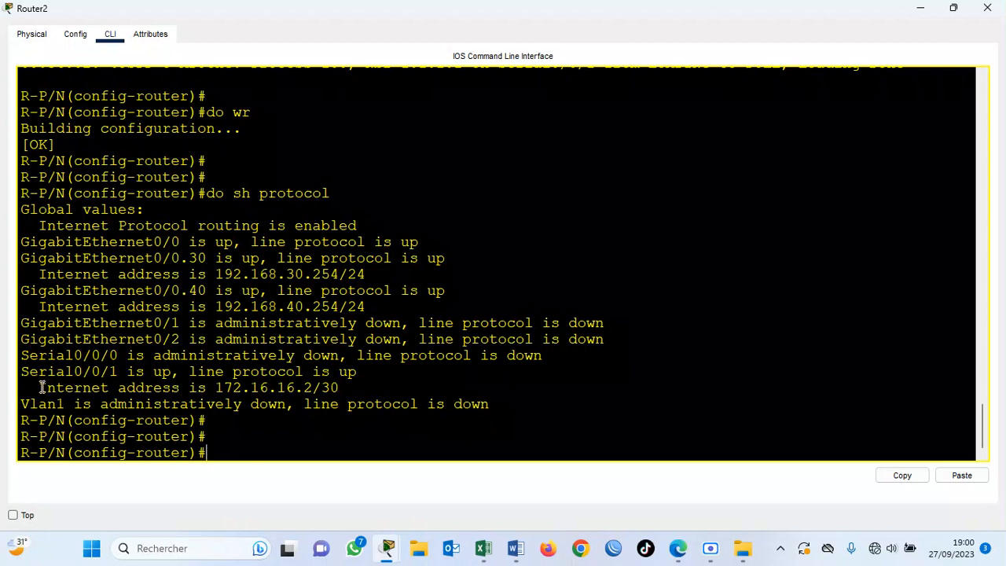
left_click_drag(40, 387, 350, 383)
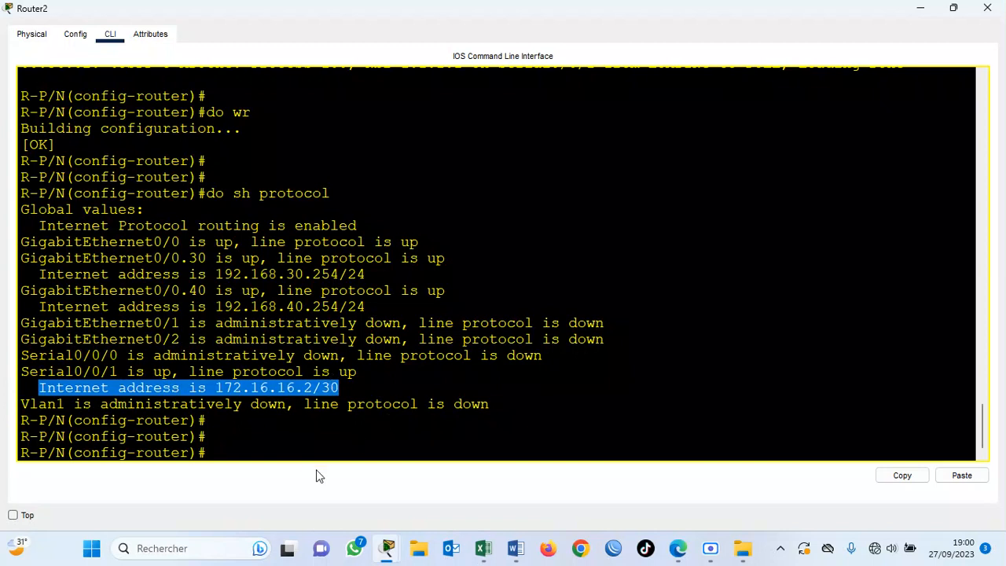
left_click(272, 447)
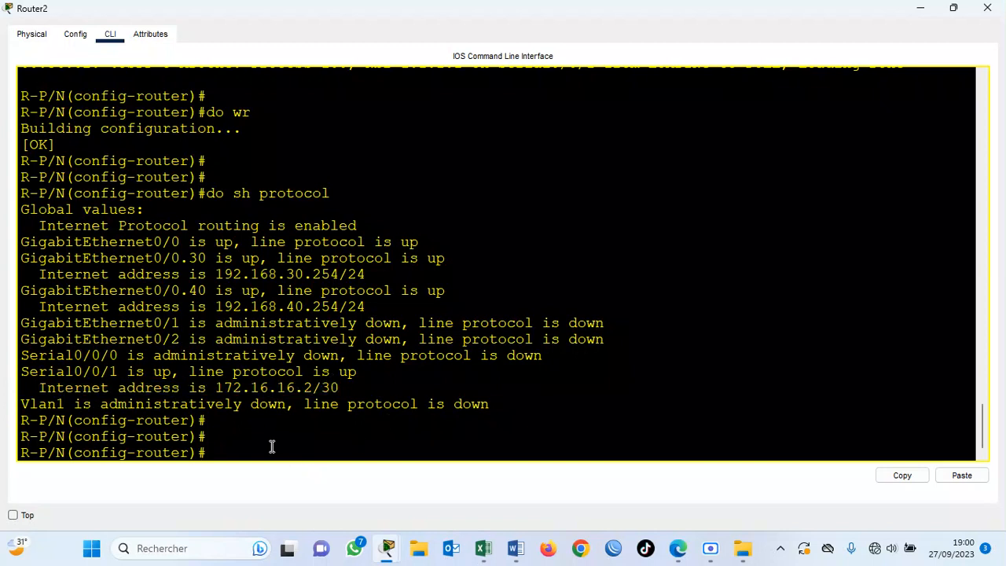
Ping 192.168.10.1 from the Pointe-Noire router with do ping and examine the echo results
type("do ping")
type("192.168.10.1")
key("Return")
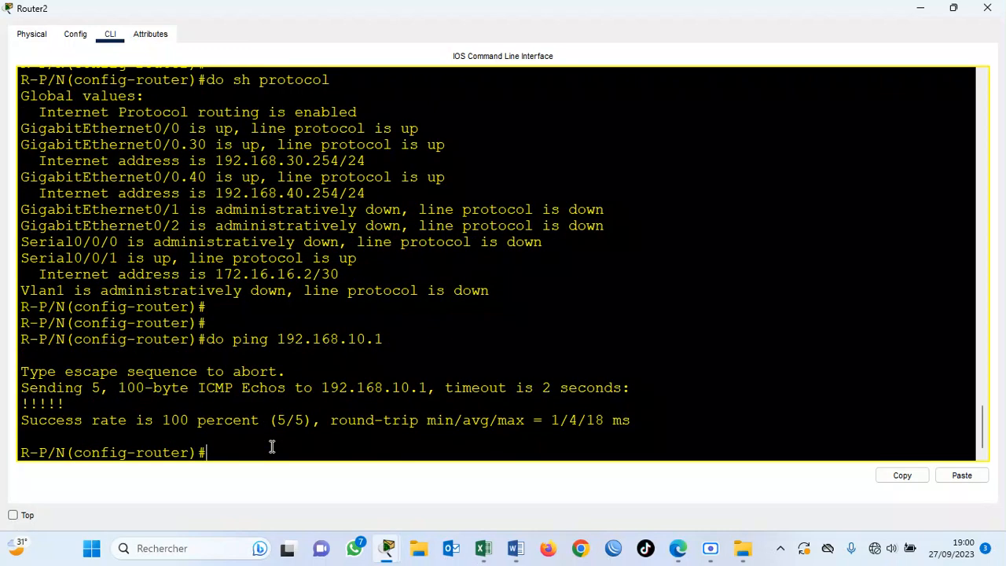
left_click_drag(66, 402, 7, 407)
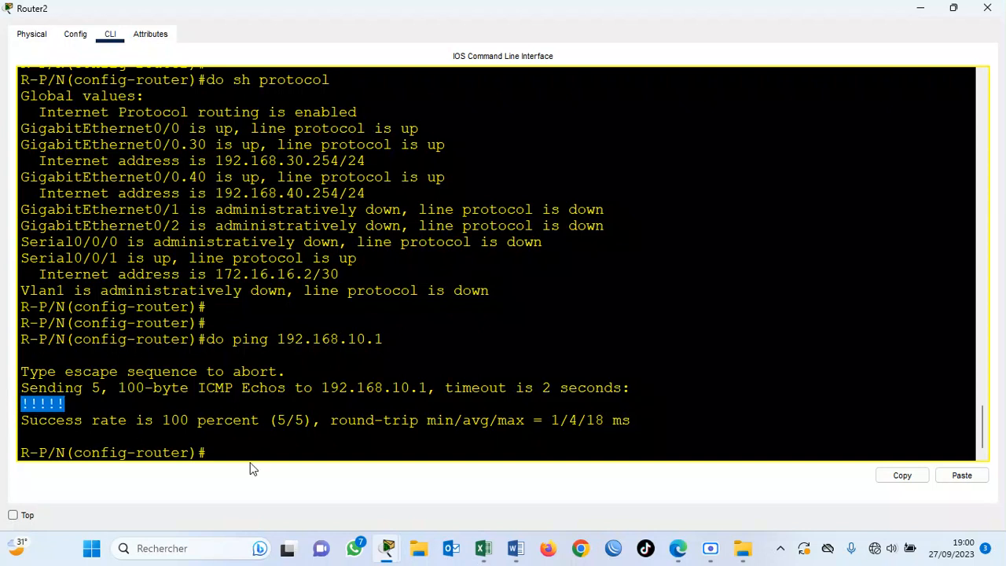
Edit the recalled ping command to test 192.168.20.1 from the Pointe-Noire router
key("Up")
key("Left")
key("Left")
key("Left")
key("BackSpace")
type("2")
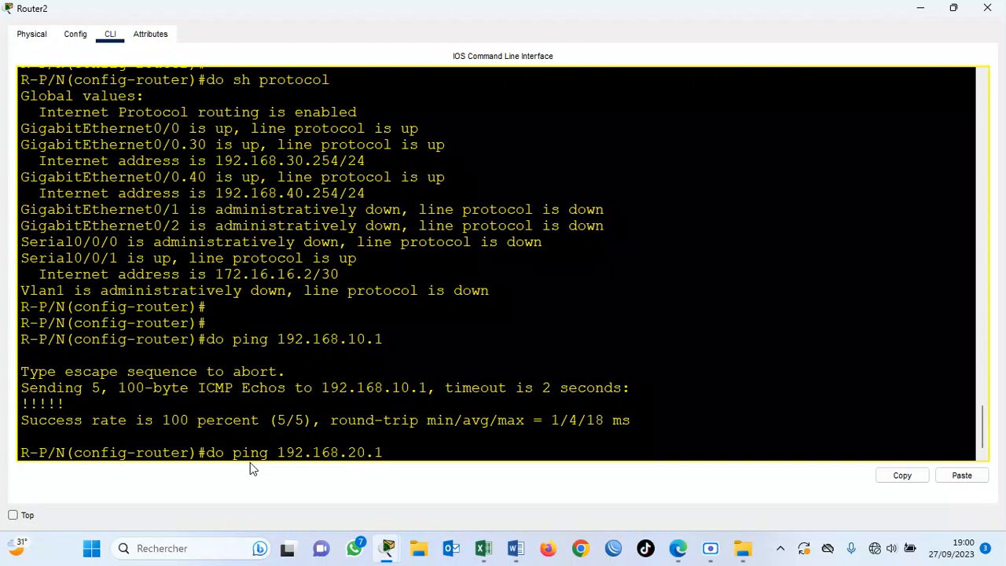
key("Return")
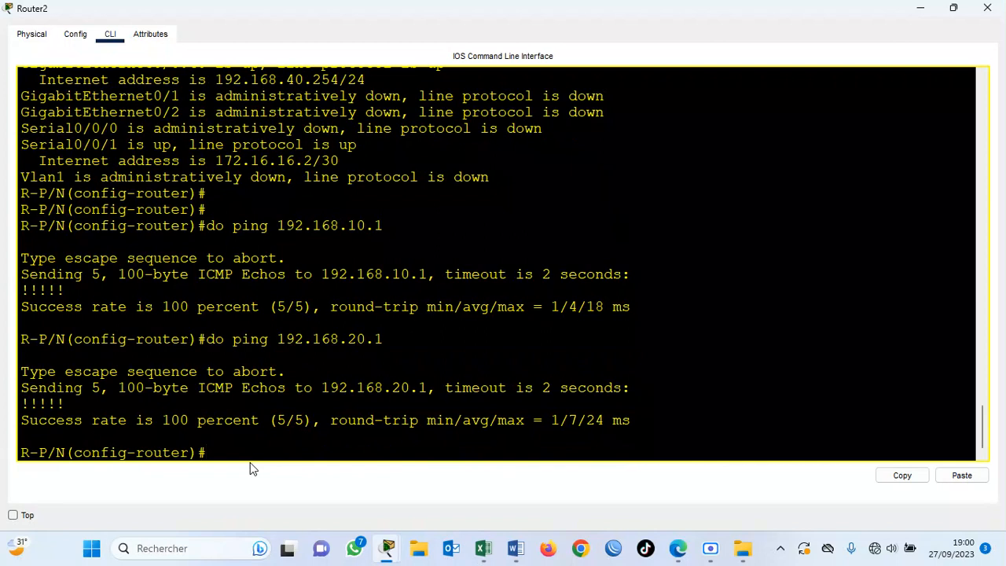
Run do sh ip route ospf on the Pointe-Noire router, examine the learned routes and their administrative distance, and close its window
type("do sh ip route ospf")
key("Return")
key("Return")
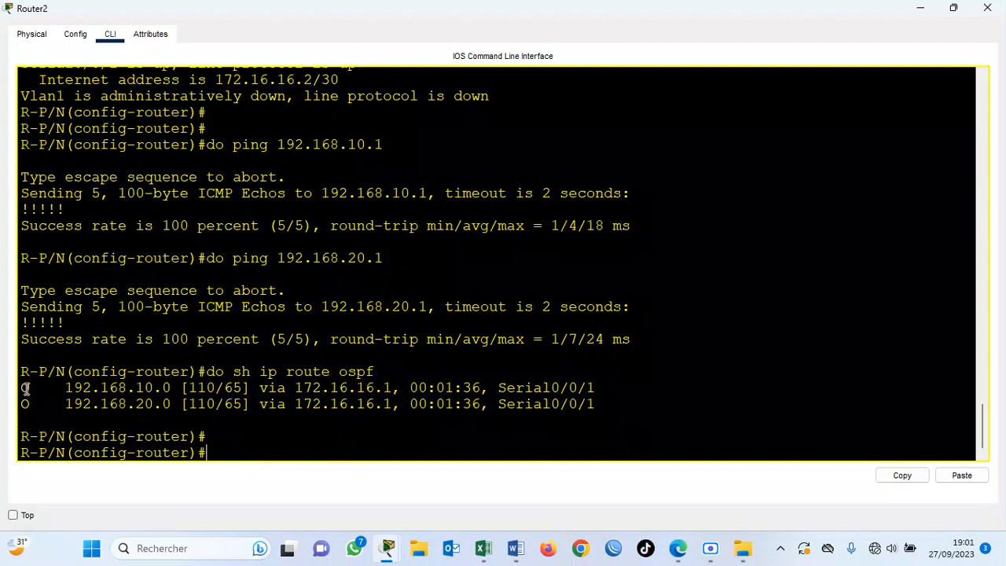
left_click_drag(23, 388, 604, 405)
left_click_drag(217, 388, 191, 390)
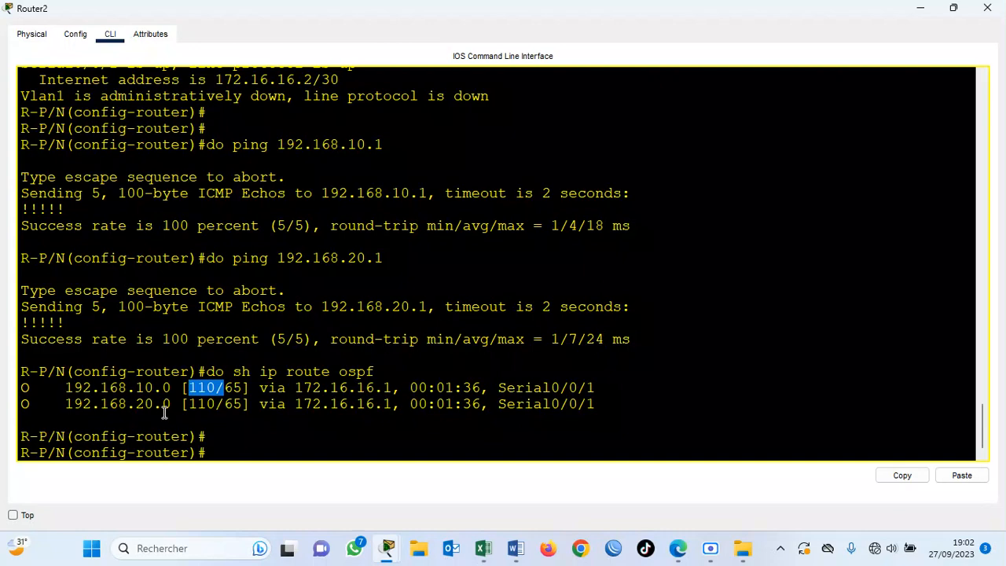
left_click(988, 8)
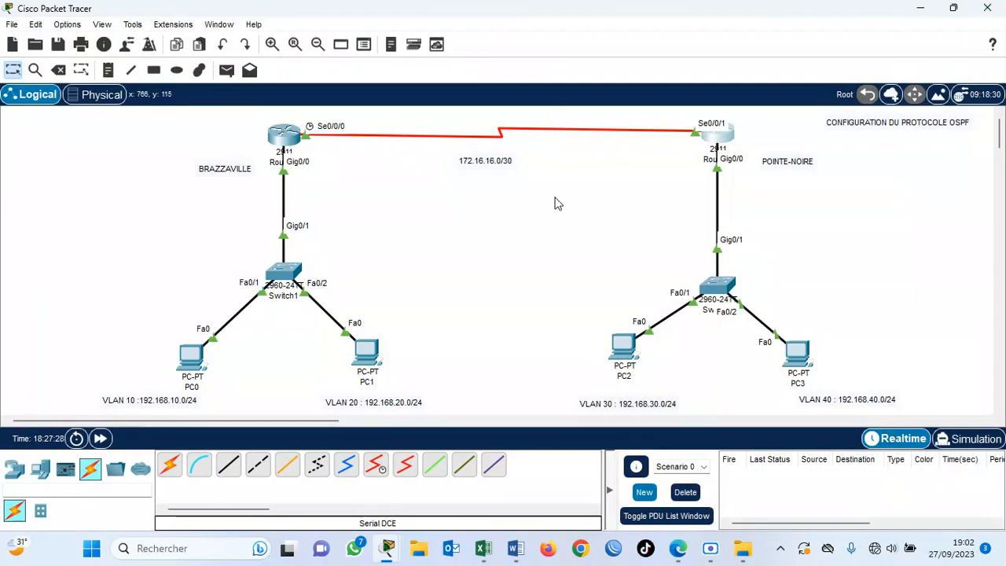
Open the Brazzaville router's command line maximized, examine the OSPF adjacency message and return to the configuration prompt
left_click(285, 136)
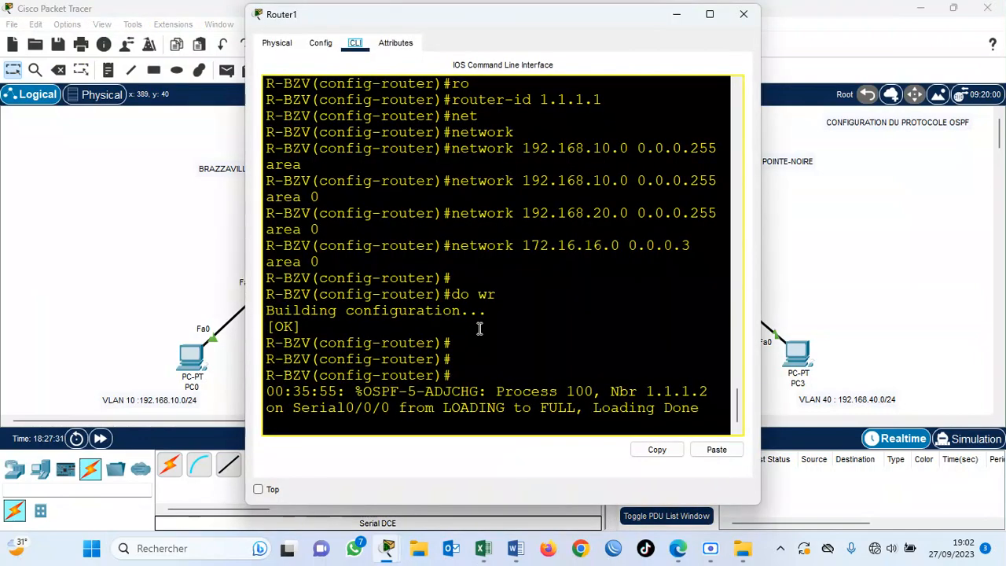
key("super+Up")
left_click_drag(22, 432, 906, 434)
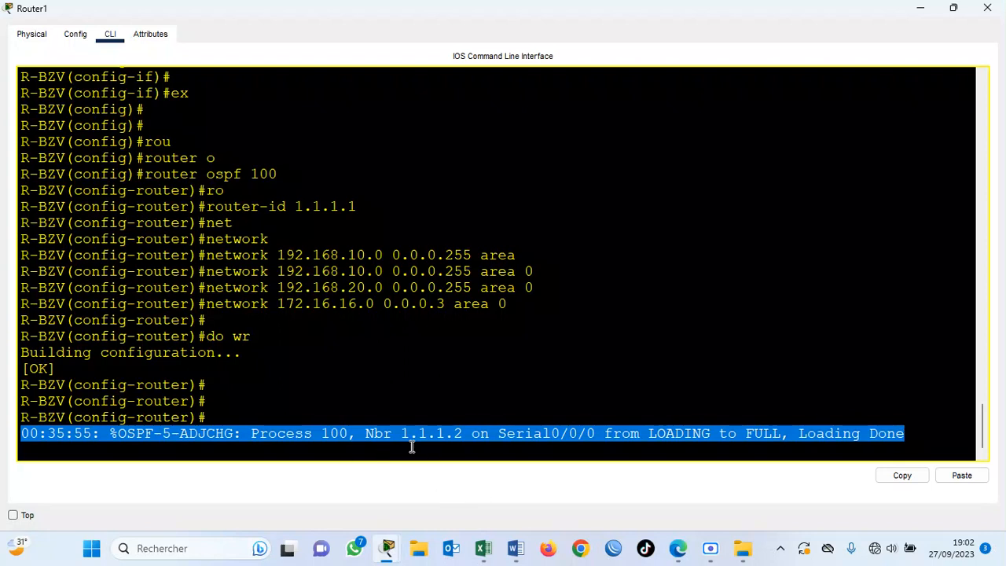
left_click(452, 444)
key("Return")
key("Return")
key("Return")
Run do sh ip route ospf on the Brazzaville router, examine the learned routes and close its window
type("do sh i")
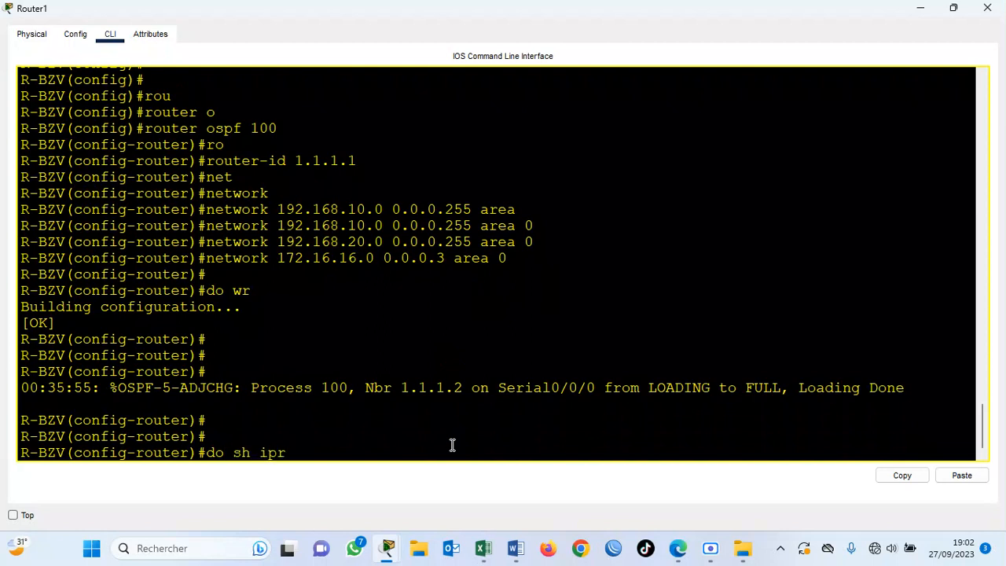
type("p route ospf")
key("Return")
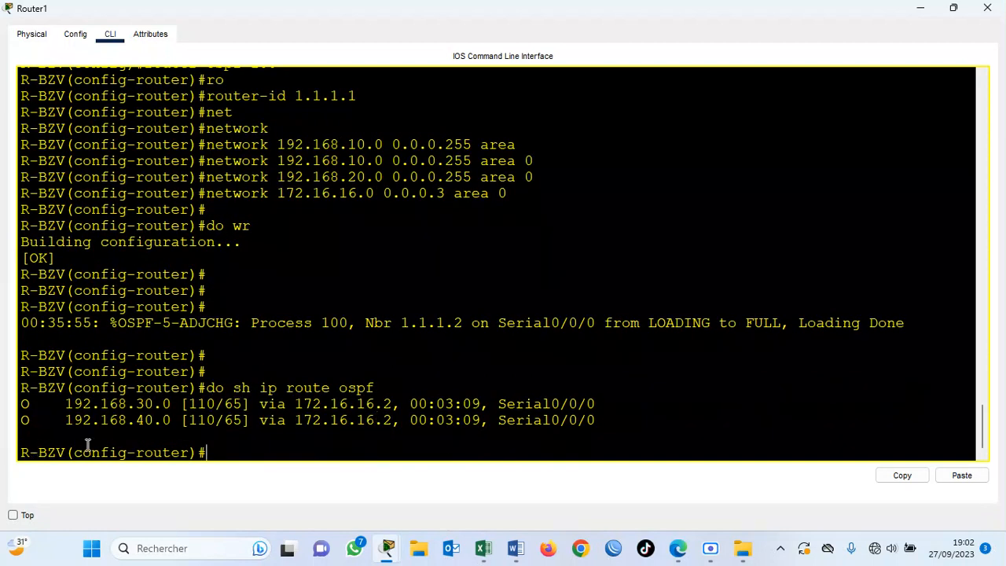
left_click_drag(24, 406, 97, 436)
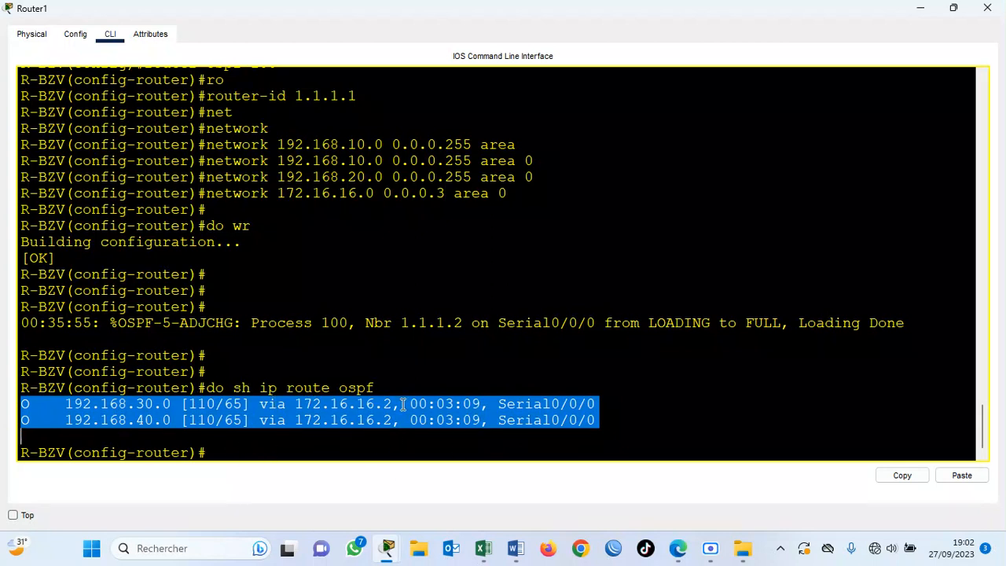
left_click(333, 420)
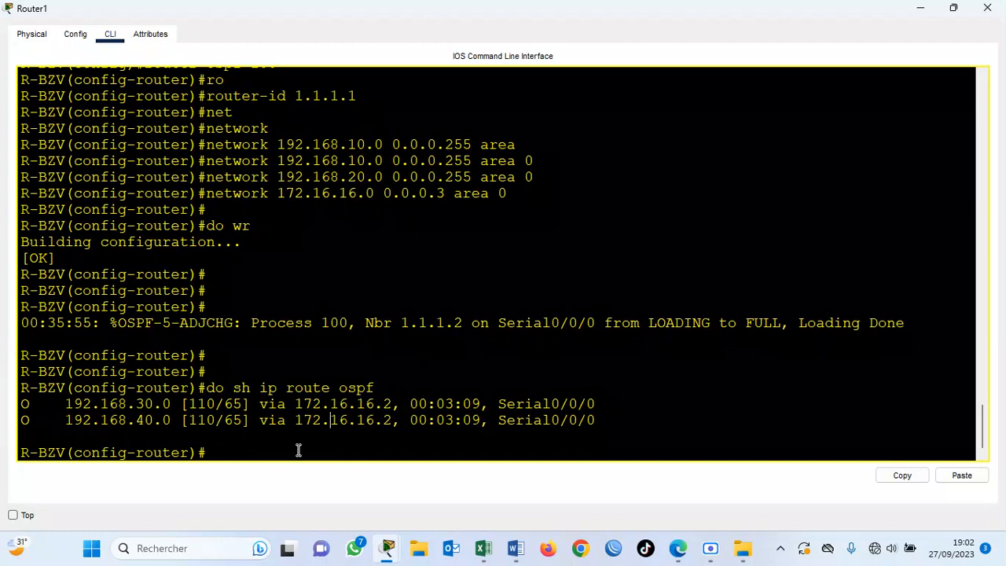
left_click(987, 8)
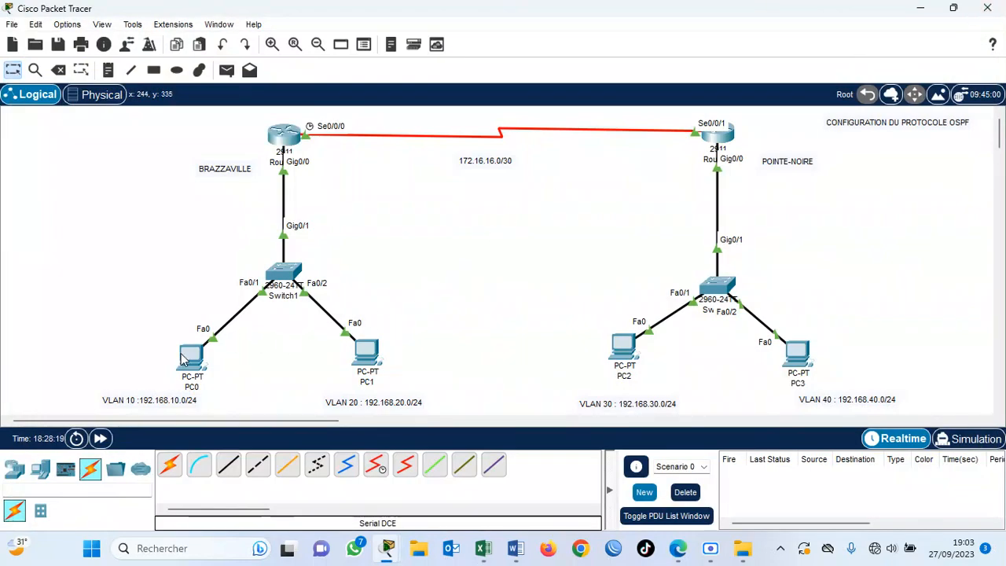
Ping 192.168.30.1 from PC0's command prompt to test connectivity to VLAN 30, and close the PC0 window
left_click(183, 360)
left_click(573, 148)
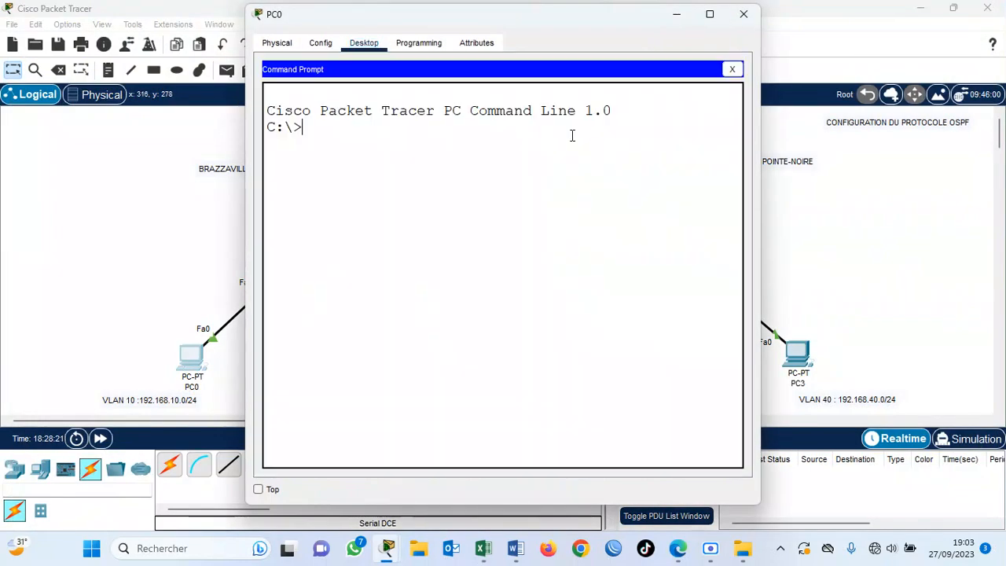
key("Return")
key("Return")
type("ping 192.168")
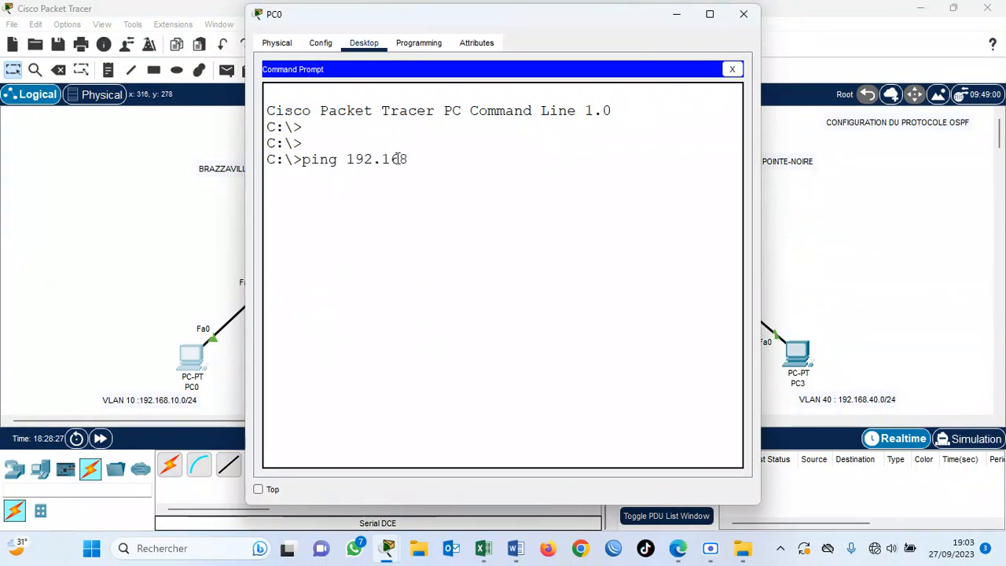
type(".30.1")
key("Return")
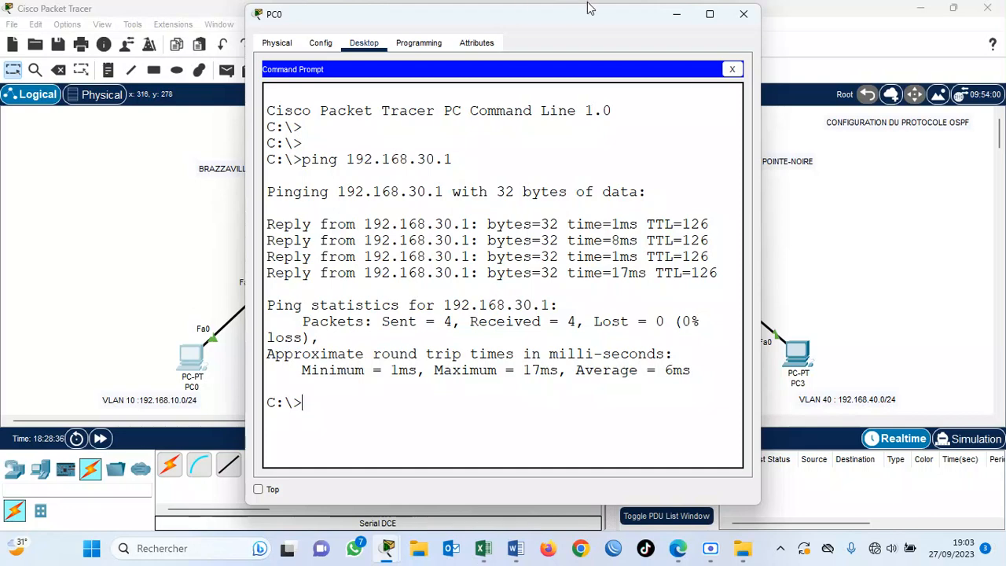
left_click(745, 12)
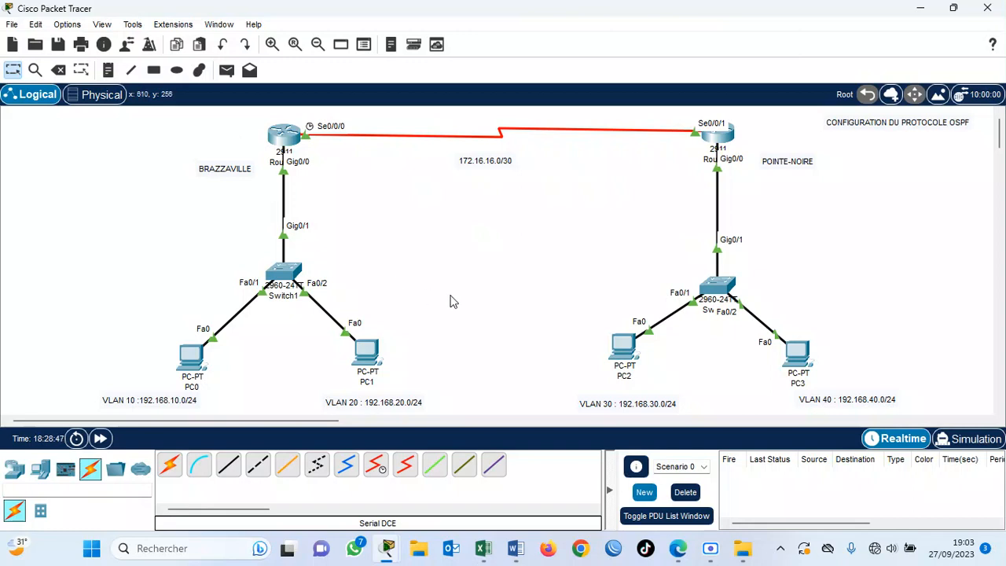
Extend the topology's title note to read CONFIGURATION DU PROTOCOLE OSPF A ZONE UNIQUE and reposition it above the POINTE-NOIRE label
double_click(969, 127)
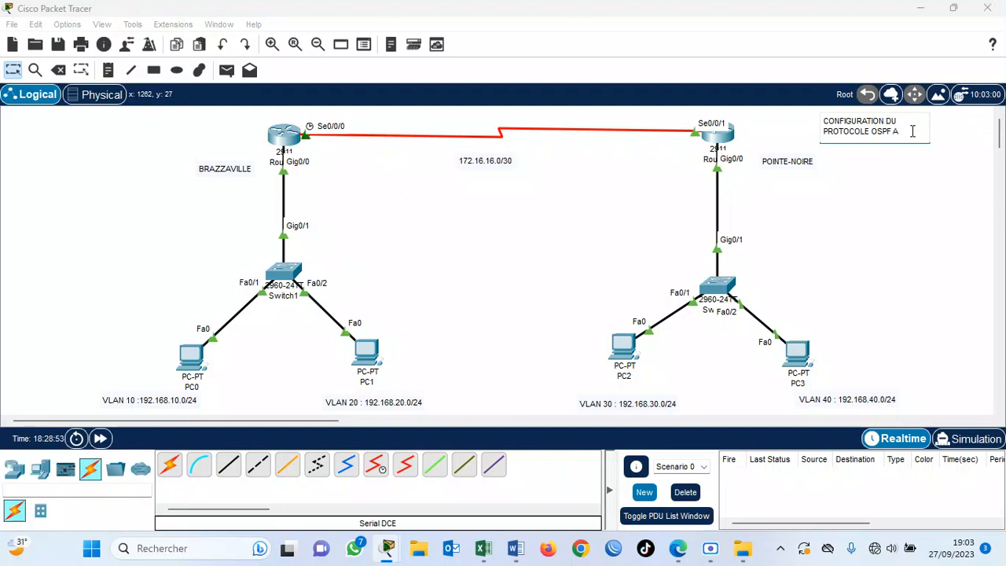
type("NE UNI")
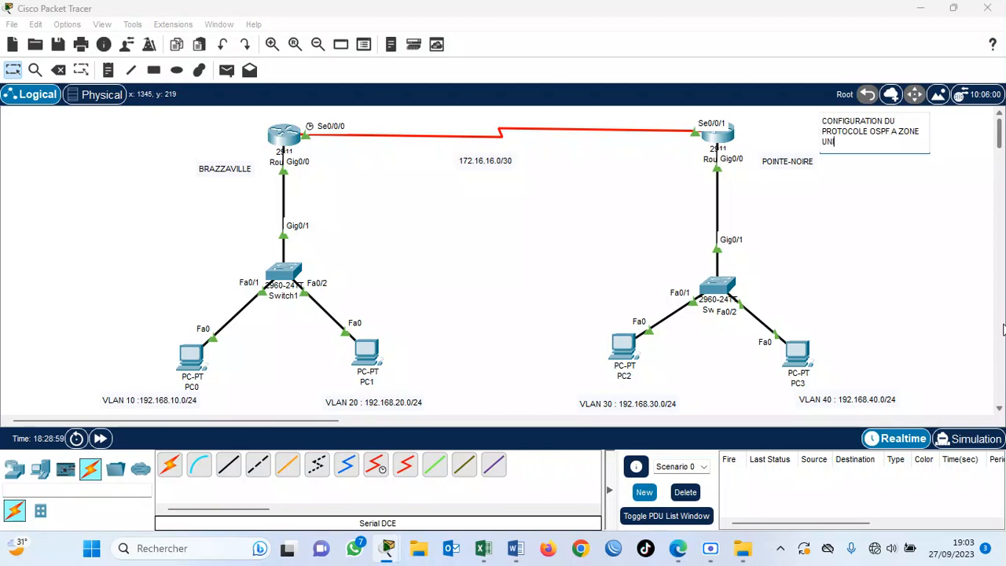
type("QUE")
left_click(974, 414)
left_click_drag(954, 124, 899, 126)
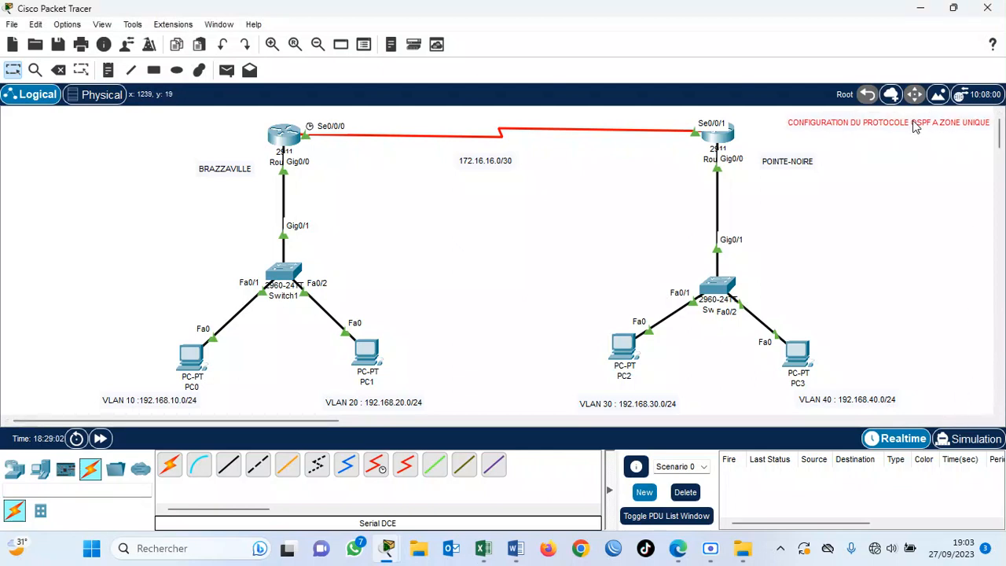
left_click(868, 214)
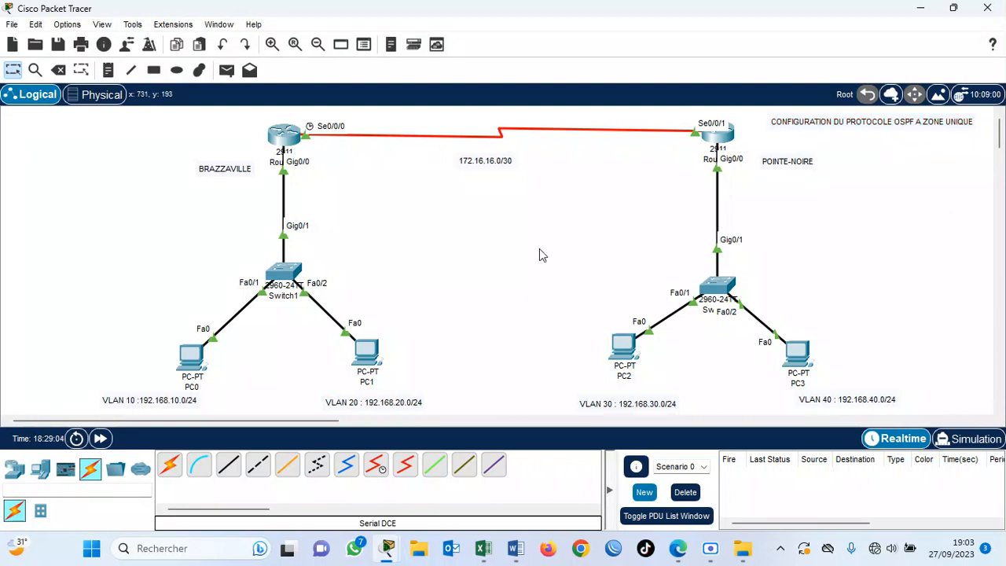